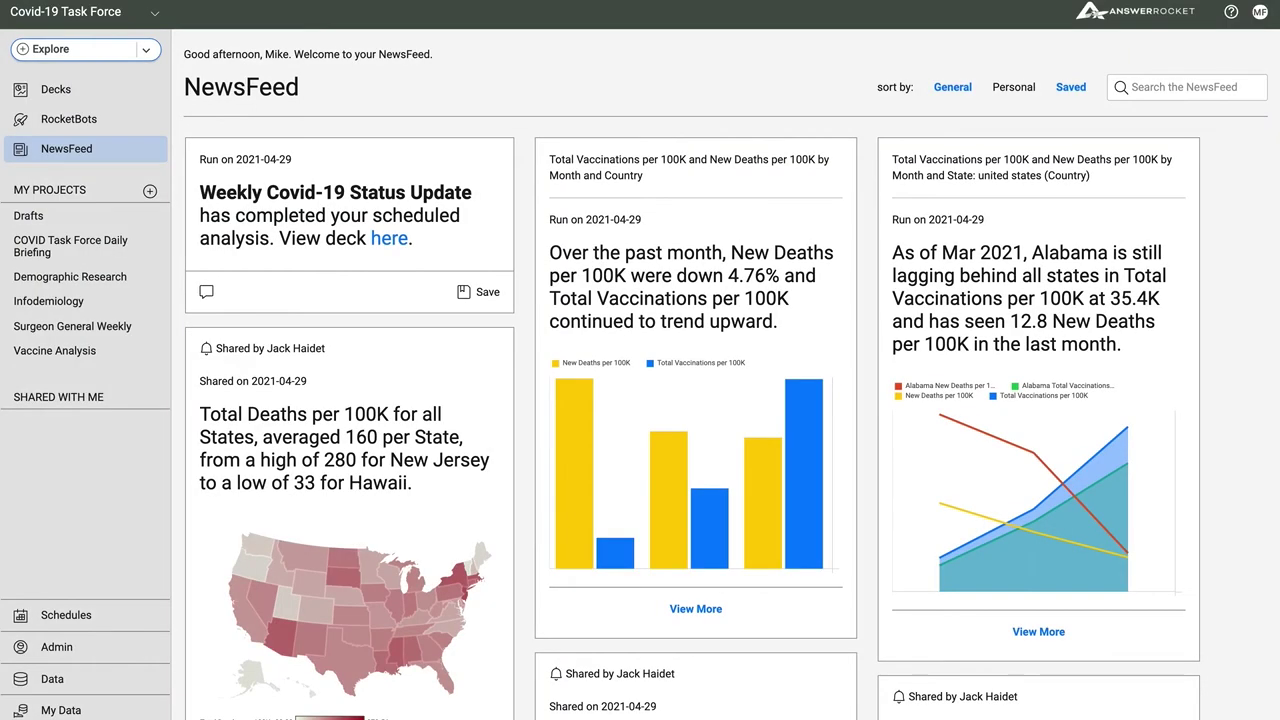
Expand the vaccinations-versus-deaths NewsFeed card to show its Historical, Top Performer and 14.53K correlation details
{"action": "scroll", "coordinate": [732, 418], "scroll_direction": "down", "scroll_amount": 3}
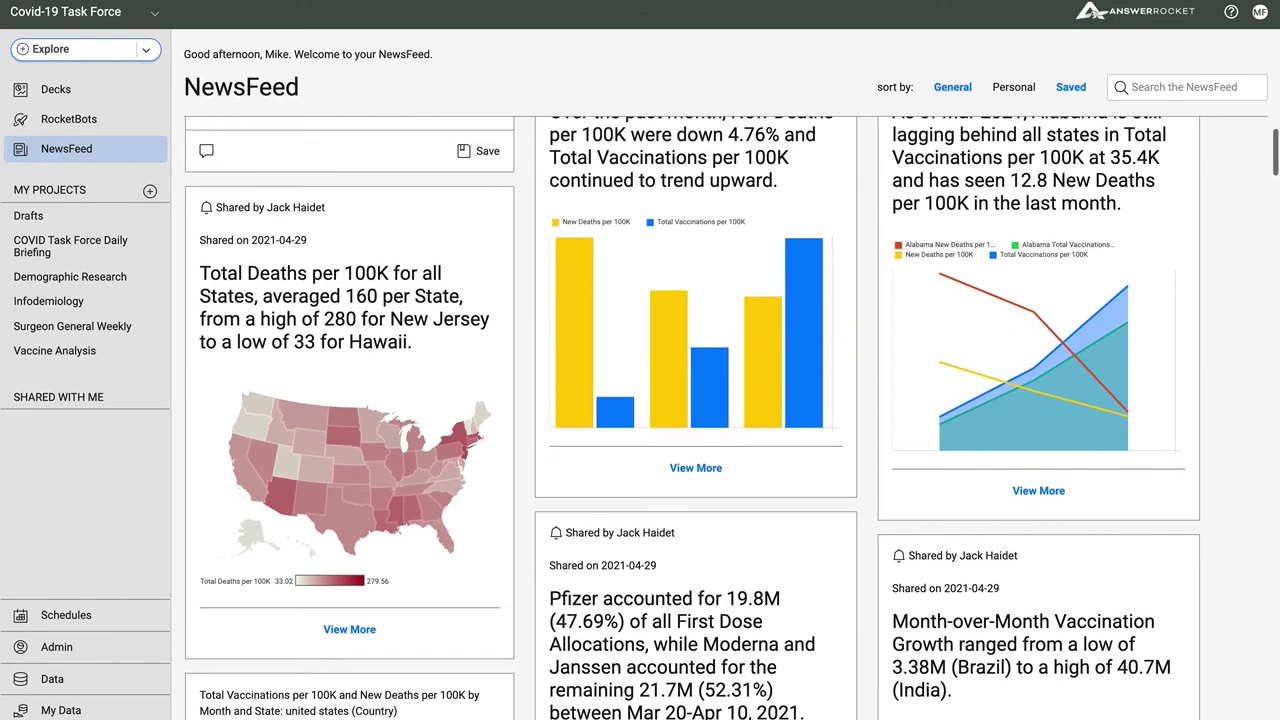
{"action": "scroll", "coordinate": [692, 418], "scroll_direction": "down", "scroll_amount": 4}
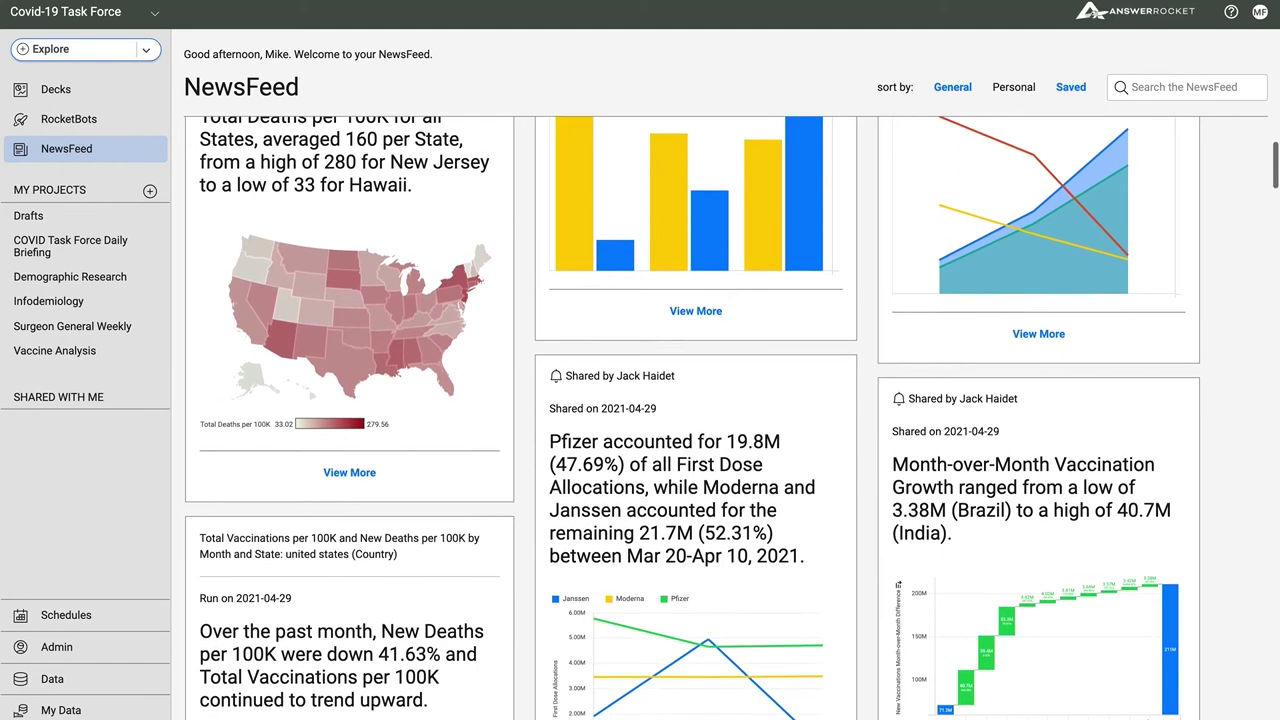
{"action": "scroll", "coordinate": [732, 418], "scroll_direction": "down", "scroll_amount": 2}
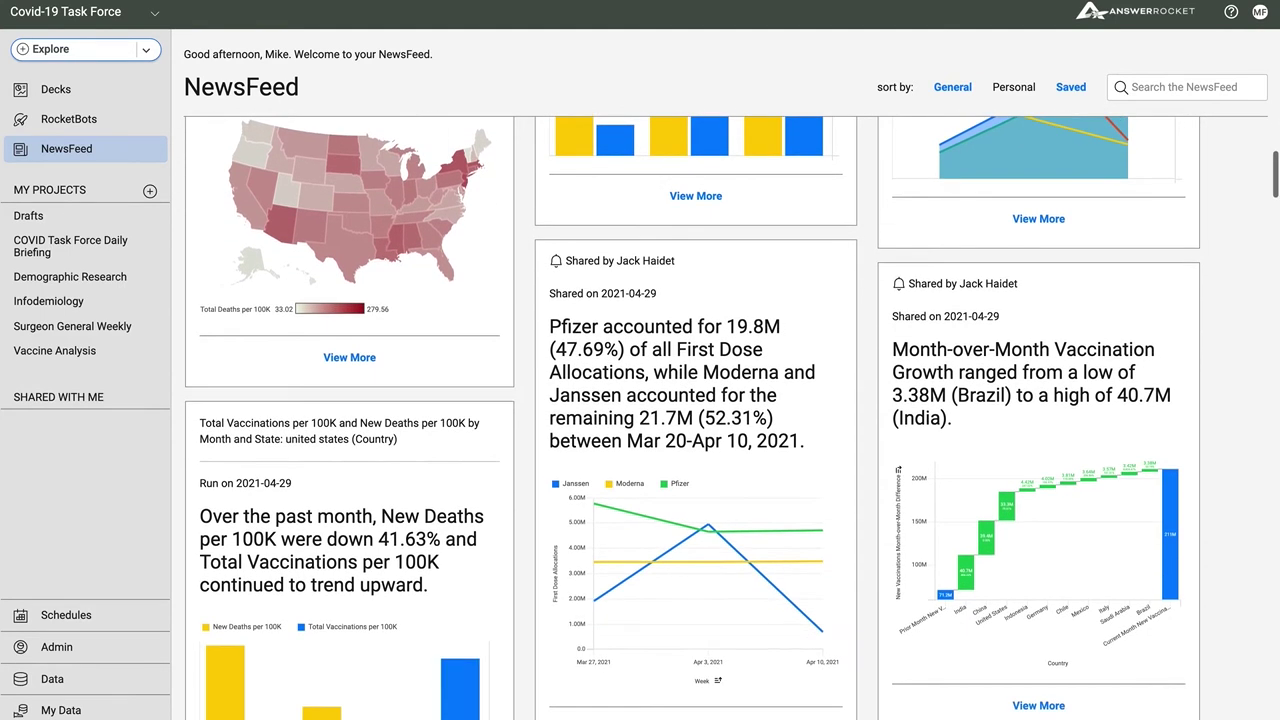
{"action": "scroll", "coordinate": [732, 418], "scroll_direction": "down", "scroll_amount": 1}
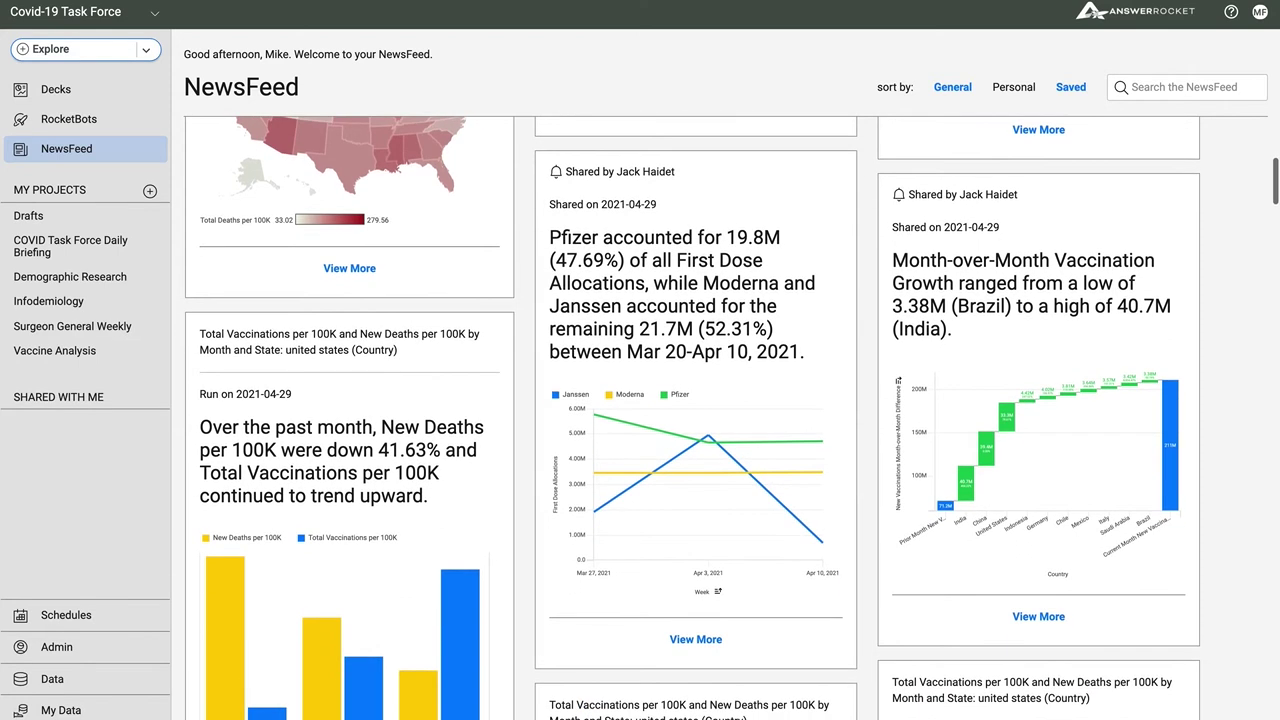
{"action": "scroll", "coordinate": [692, 418], "scroll_direction": "up", "scroll_amount": 6}
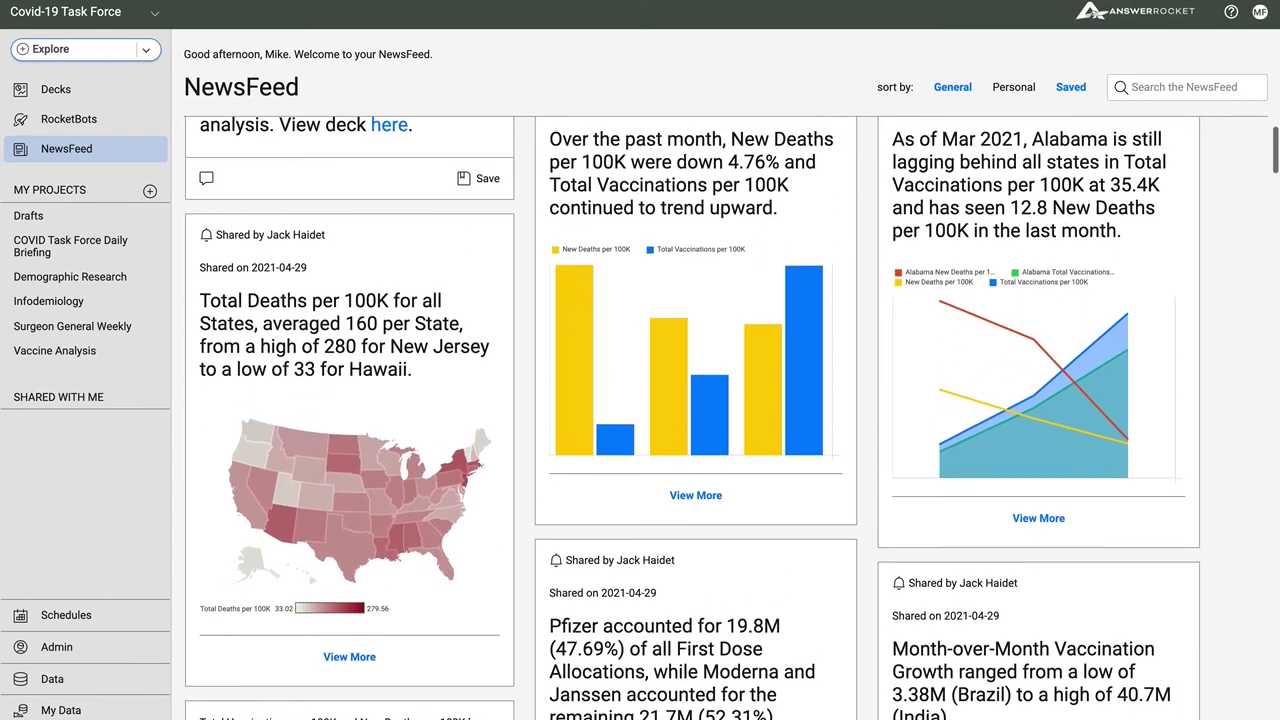
{"action": "scroll", "coordinate": [692, 418], "scroll_direction": "up", "scroll_amount": 2}
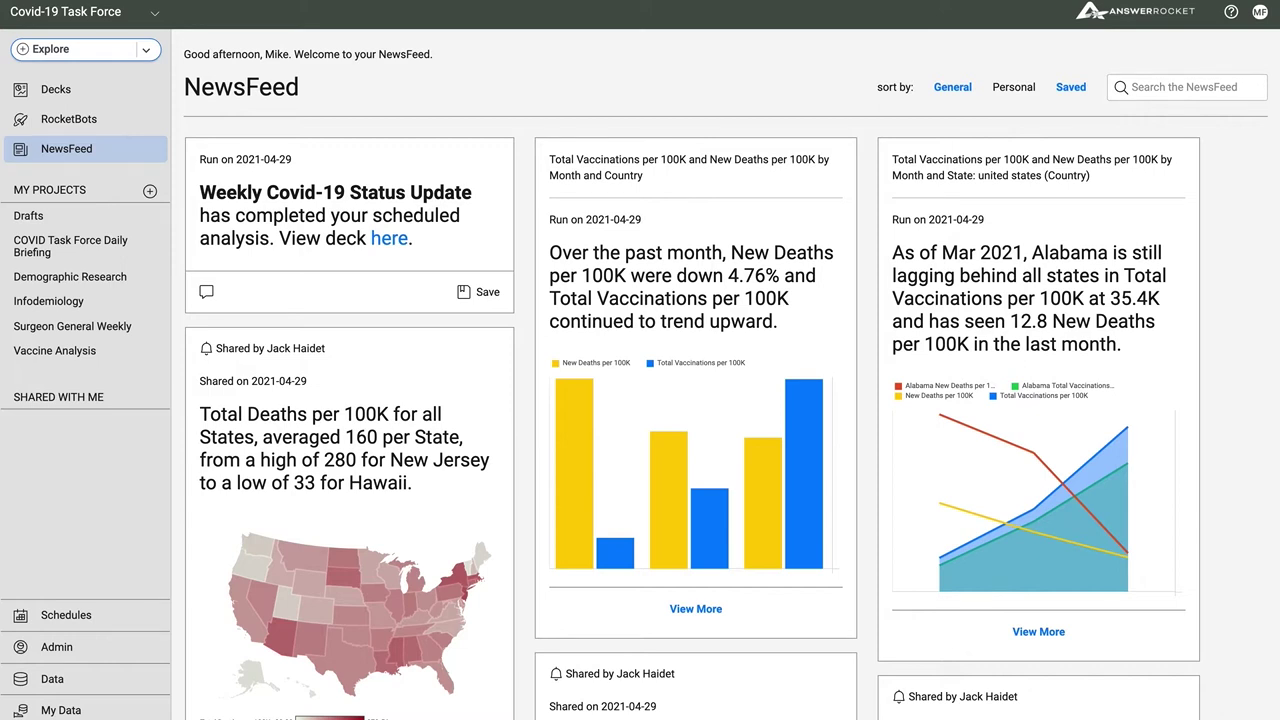
{"action": "left_click", "coordinate": [695, 609]}
{"action": "scroll", "coordinate": [704, 612], "scroll_direction": "down", "scroll_amount": 1}
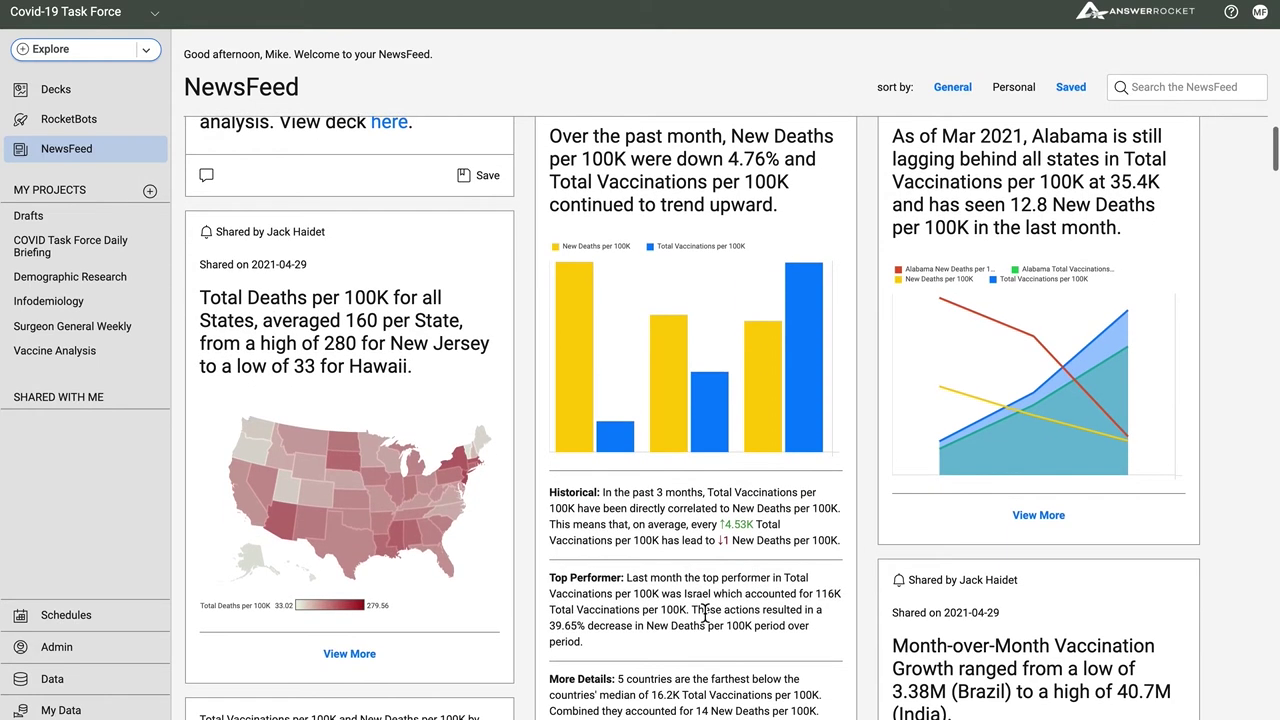
{"action": "scroll", "coordinate": [705, 612], "scroll_direction": "down", "scroll_amount": 1}
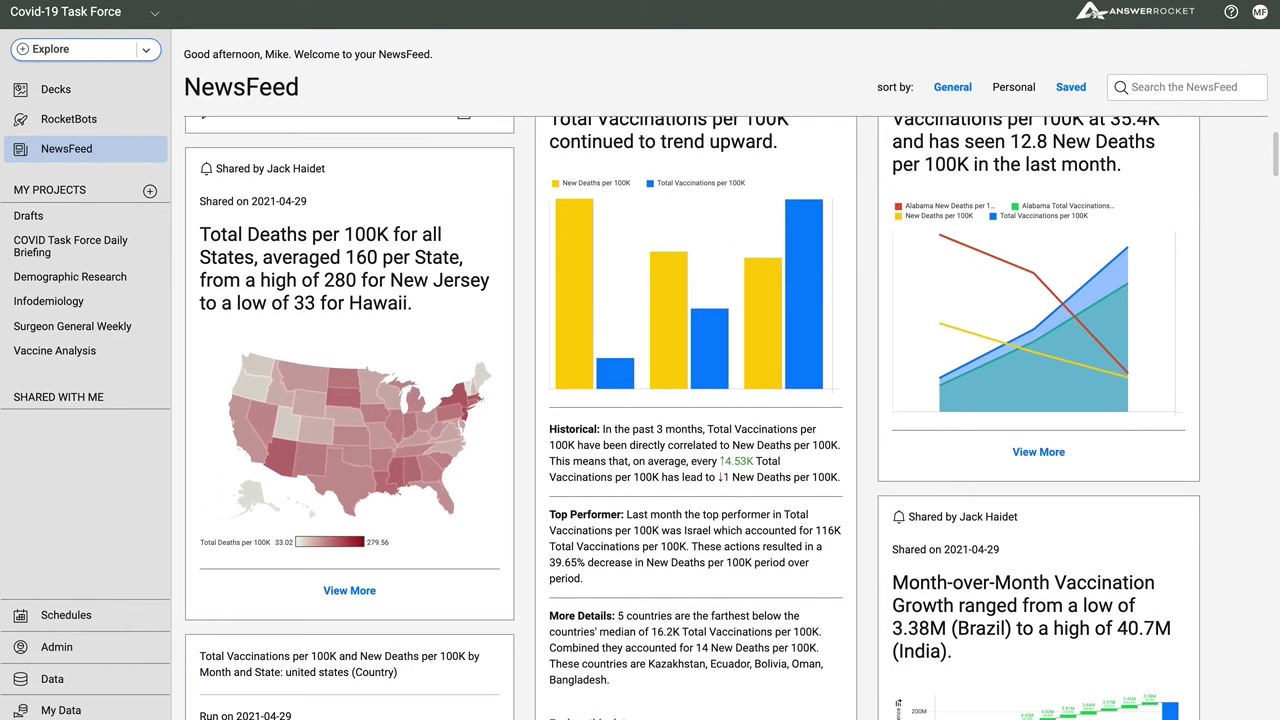
{"action": "scroll", "coordinate": [612, 590], "scroll_direction": "up", "scroll_amount": 1}
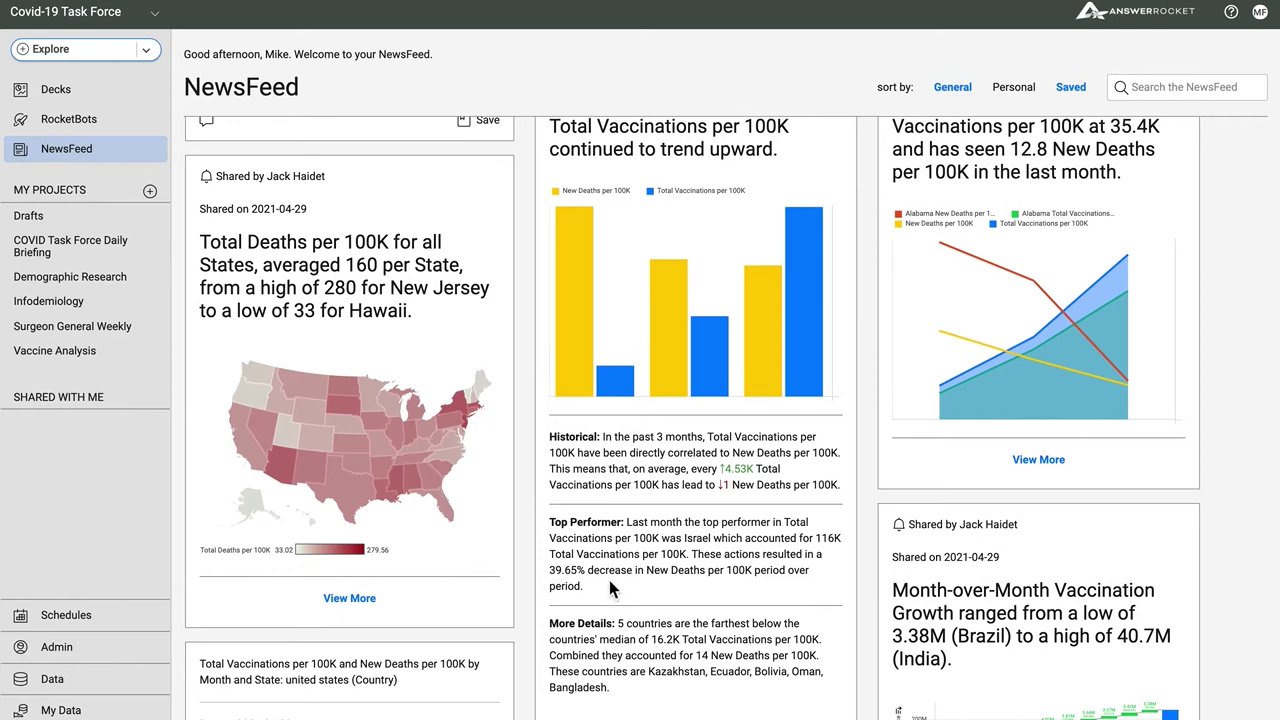
{"action": "scroll", "coordinate": [684, 537], "scroll_direction": "up", "scroll_amount": 3}
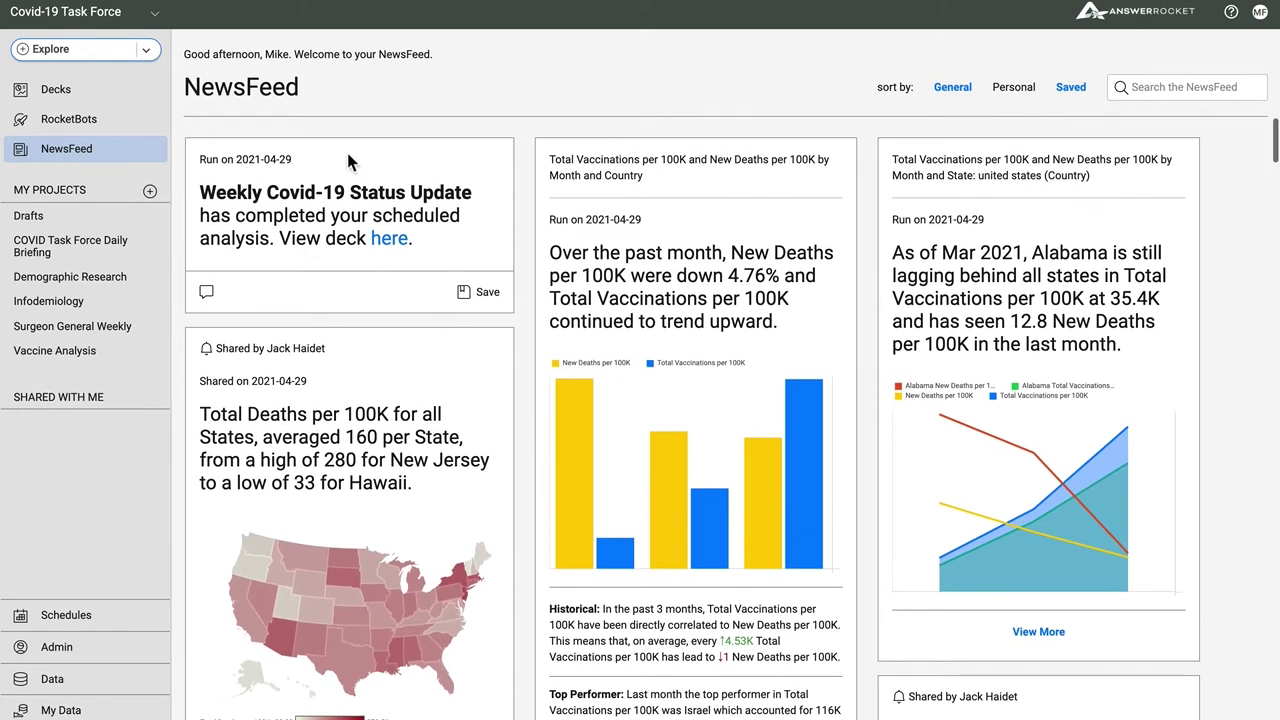
Open the Weekly Covid-19 Status Update 04.28.21 deck on slide 2, the Covid Summary world map
{"action": "left_click", "coordinate": [389, 240]}
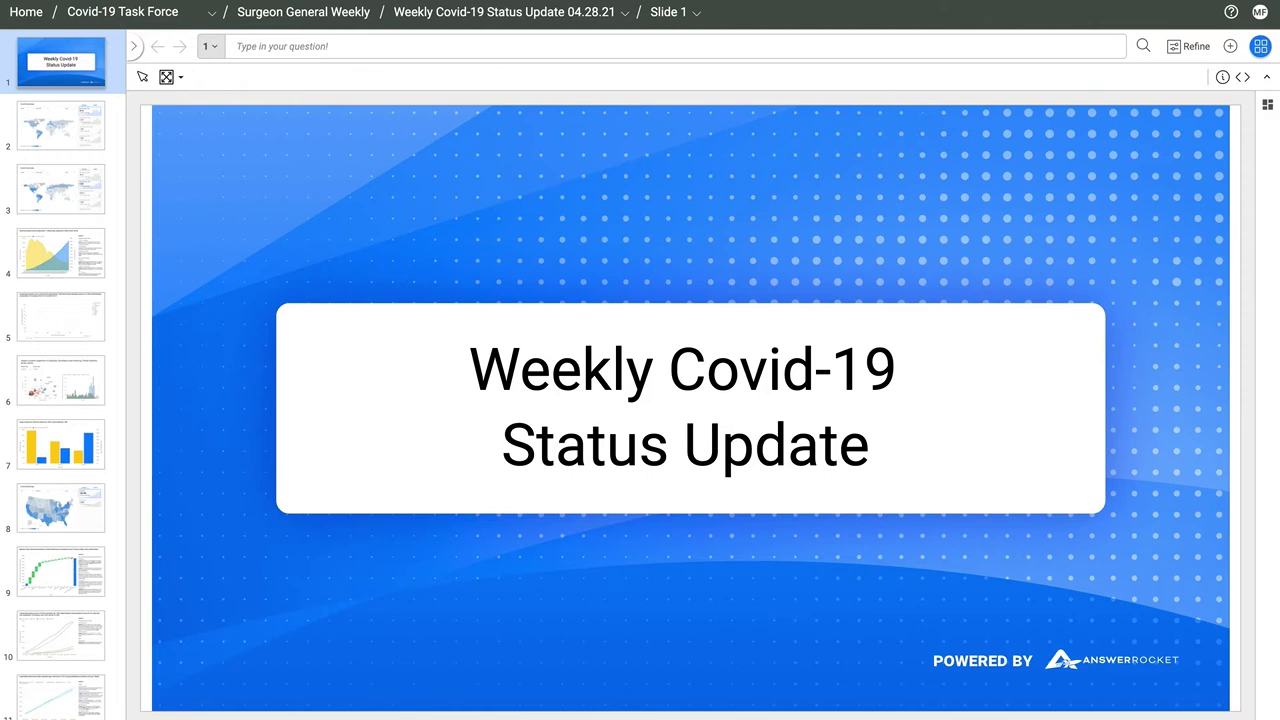
{"action": "left_click", "coordinate": [50, 130]}
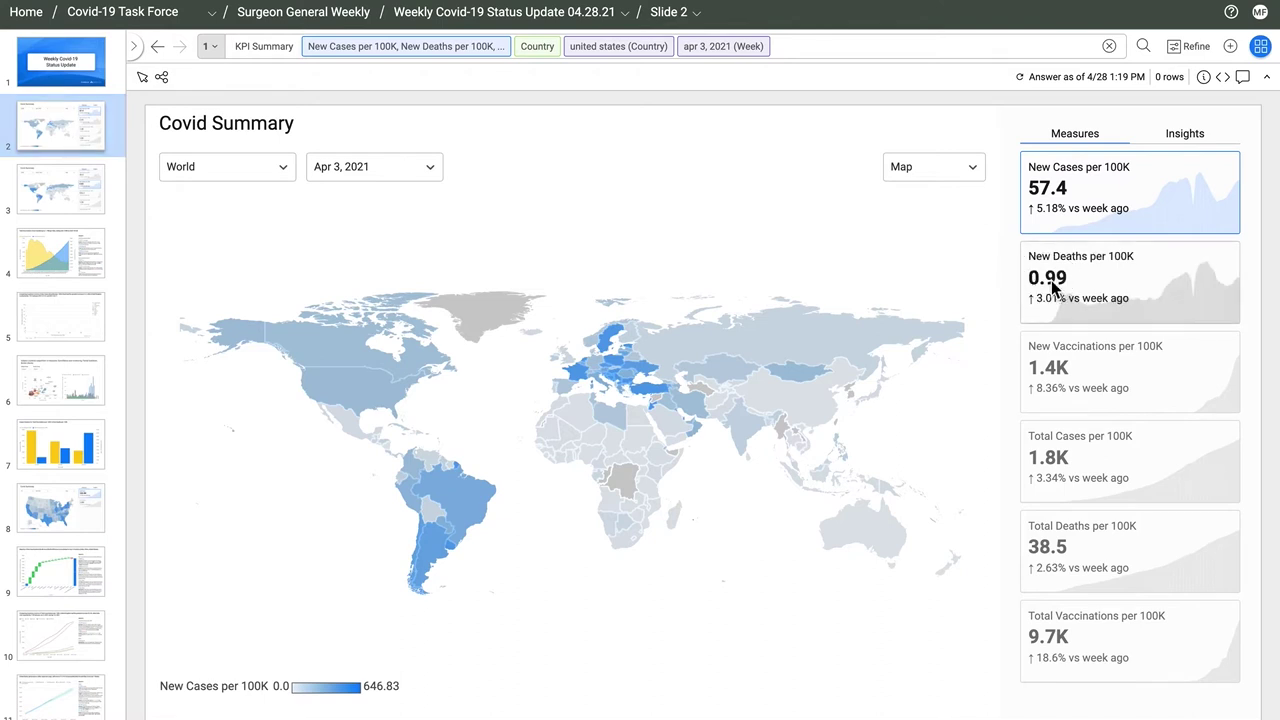
Colour the map by New Deaths, then New Vaccinations per 100K, and switch to Table view
{"action": "left_click", "coordinate": [1052, 287]}
{"action": "left_click", "coordinate": [1054, 362]}
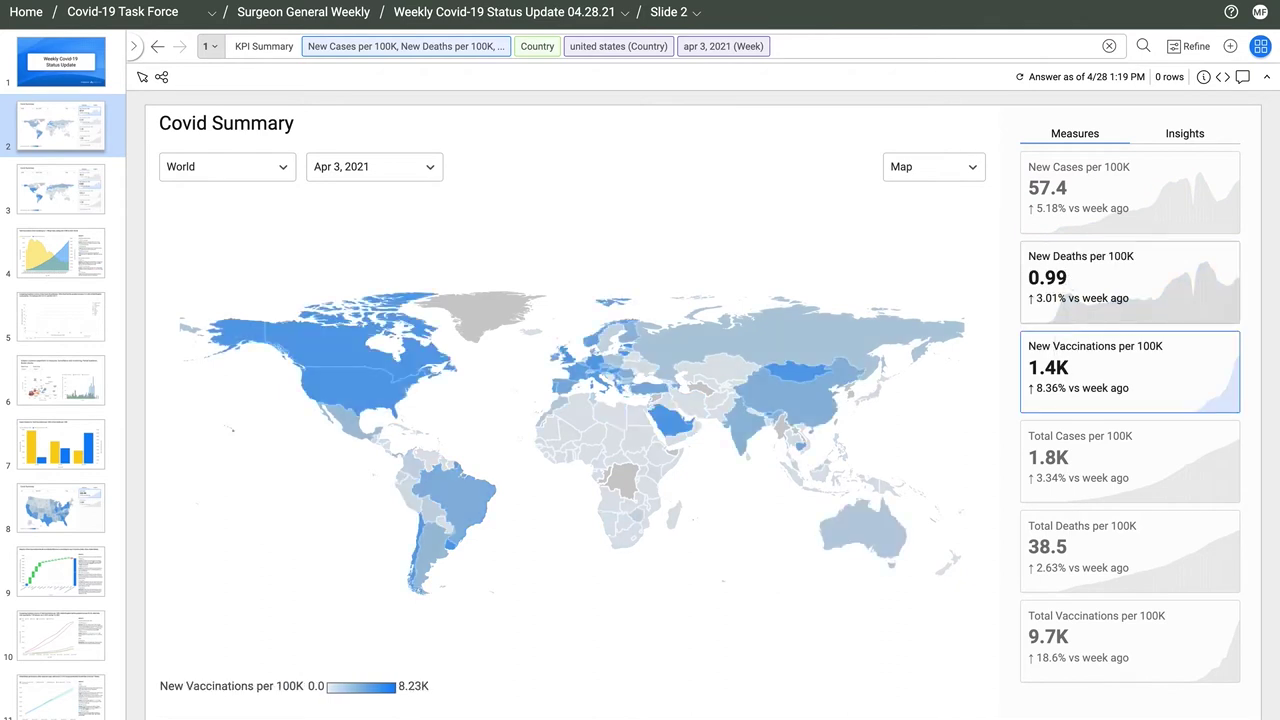
{"action": "left_click", "coordinate": [968, 170]}
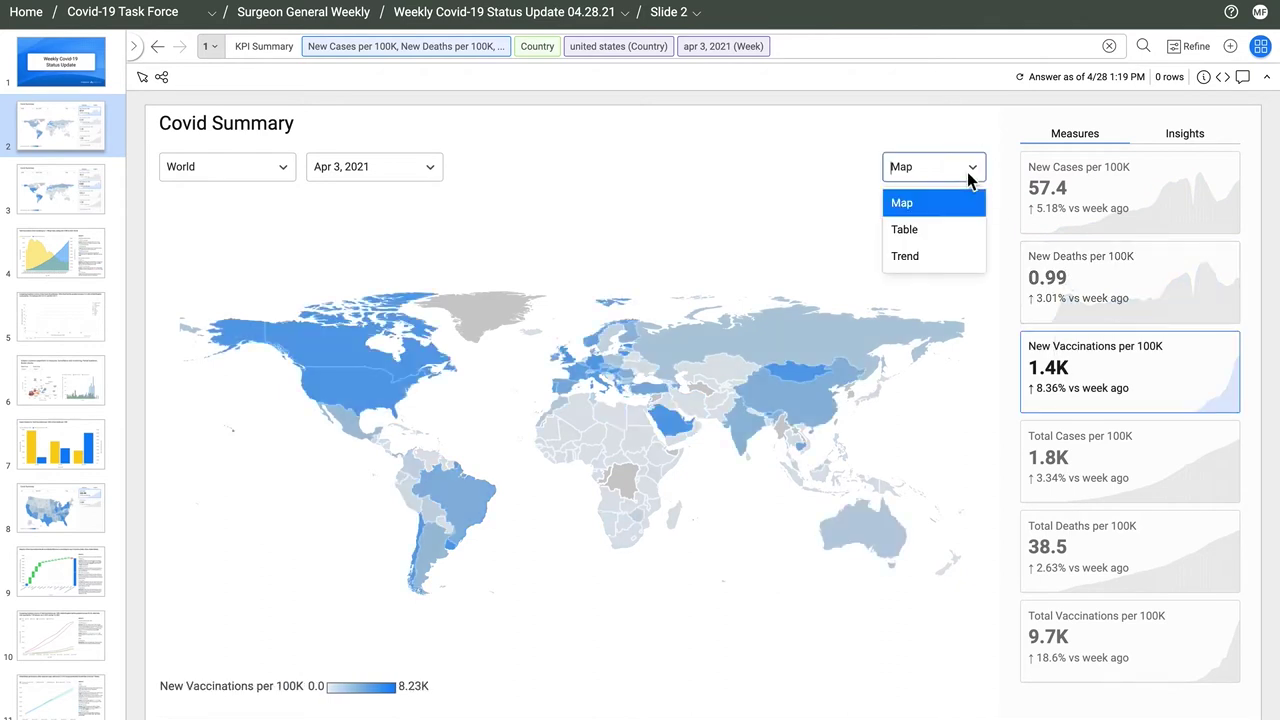
{"action": "left_click", "coordinate": [938, 229]}
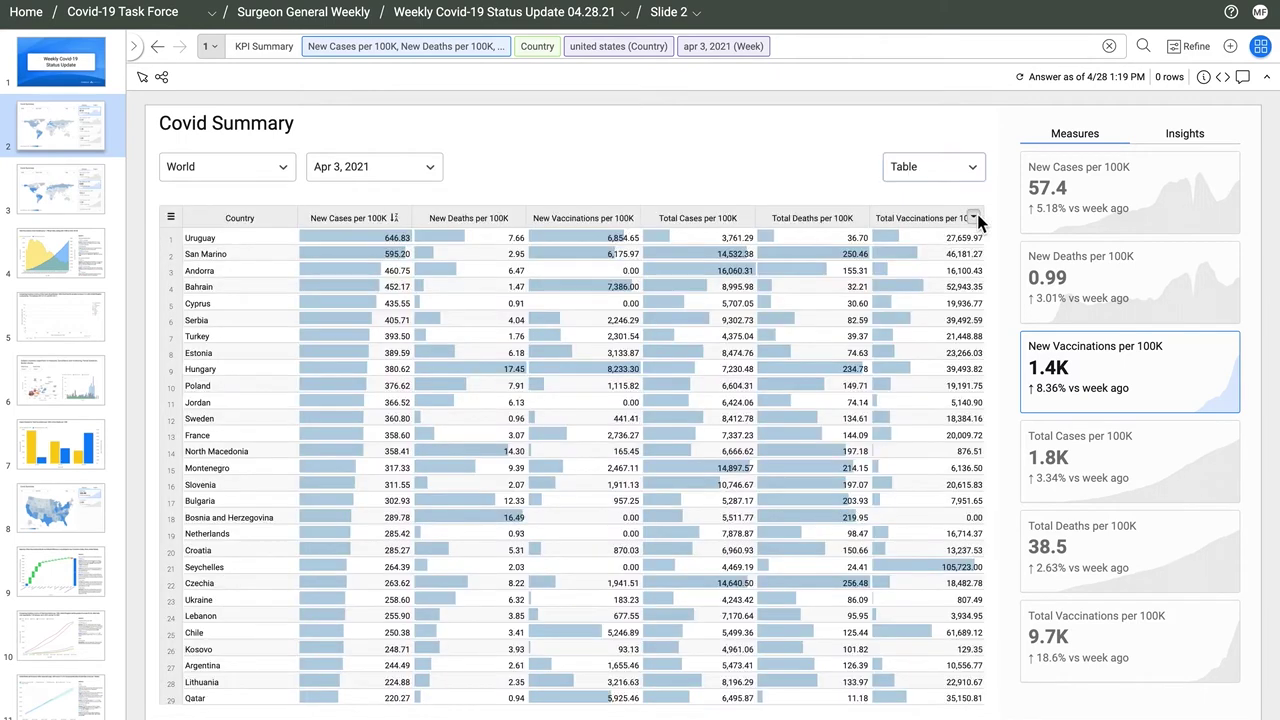
Sort the table by Total Vaccinations per 100K, highest first, and show the written Insights
{"action": "left_click", "coordinate": [975, 218]}
{"action": "left_click", "coordinate": [942, 262]}
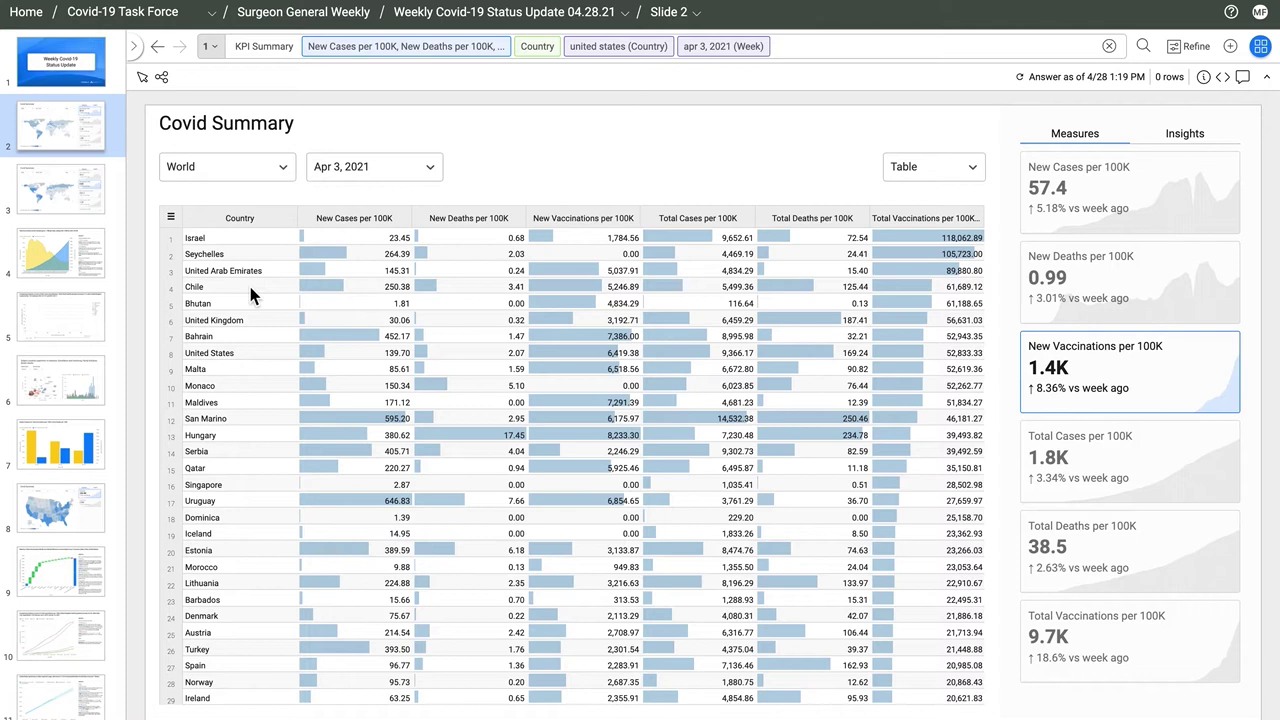
{"action": "left_click", "coordinate": [1176, 135]}
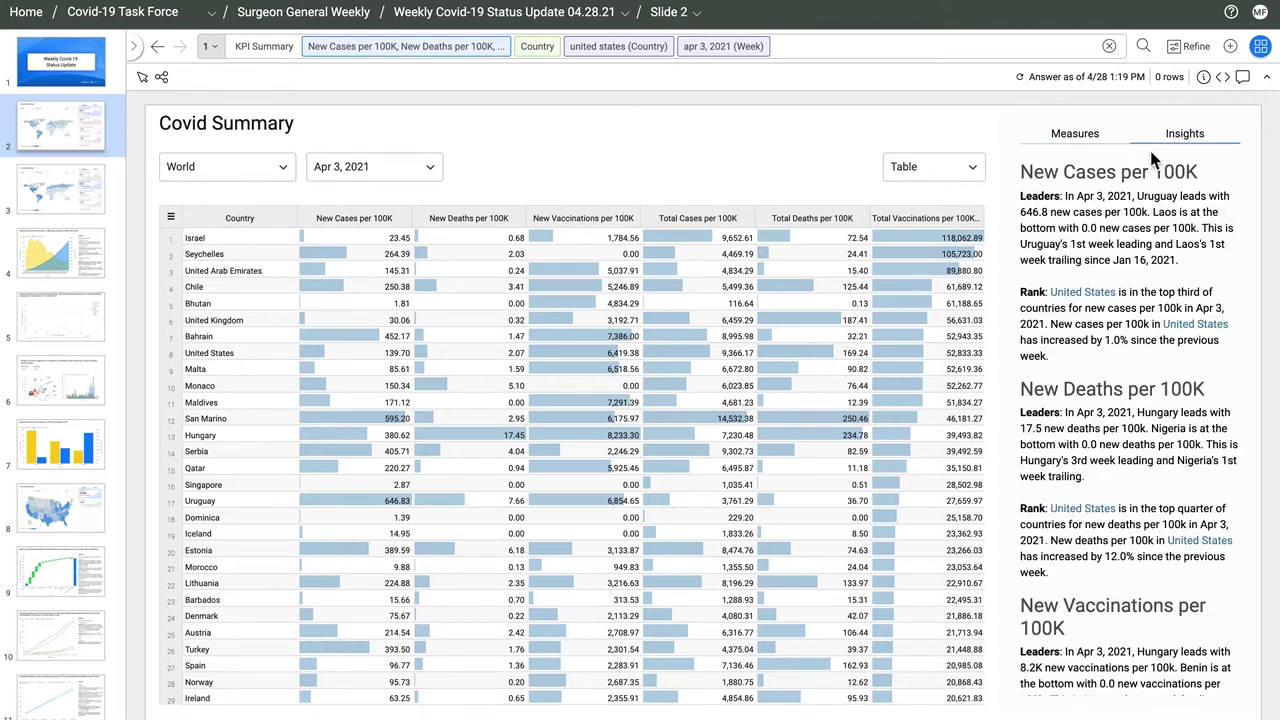
Drill into the United States state map, then go to slide 4's vaccinations-versus-deaths chart
{"action": "left_click", "coordinate": [1066, 292]}
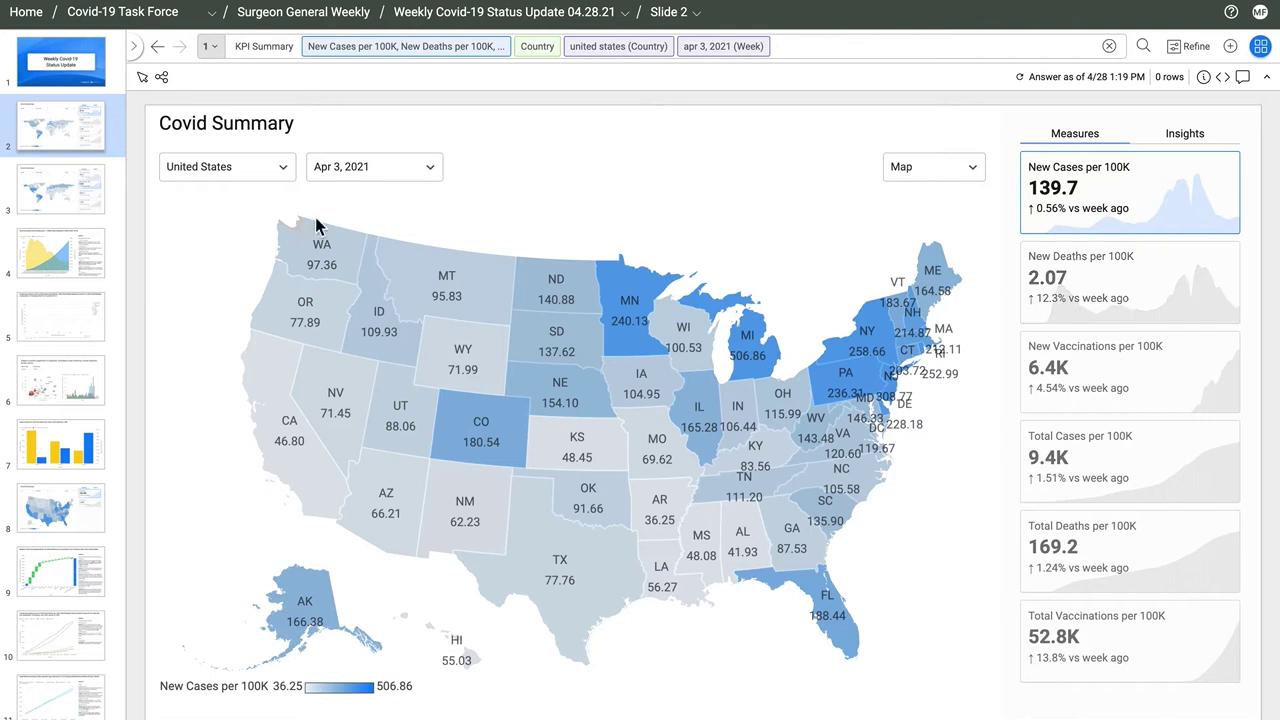
{"action": "left_click", "coordinate": [72, 256]}
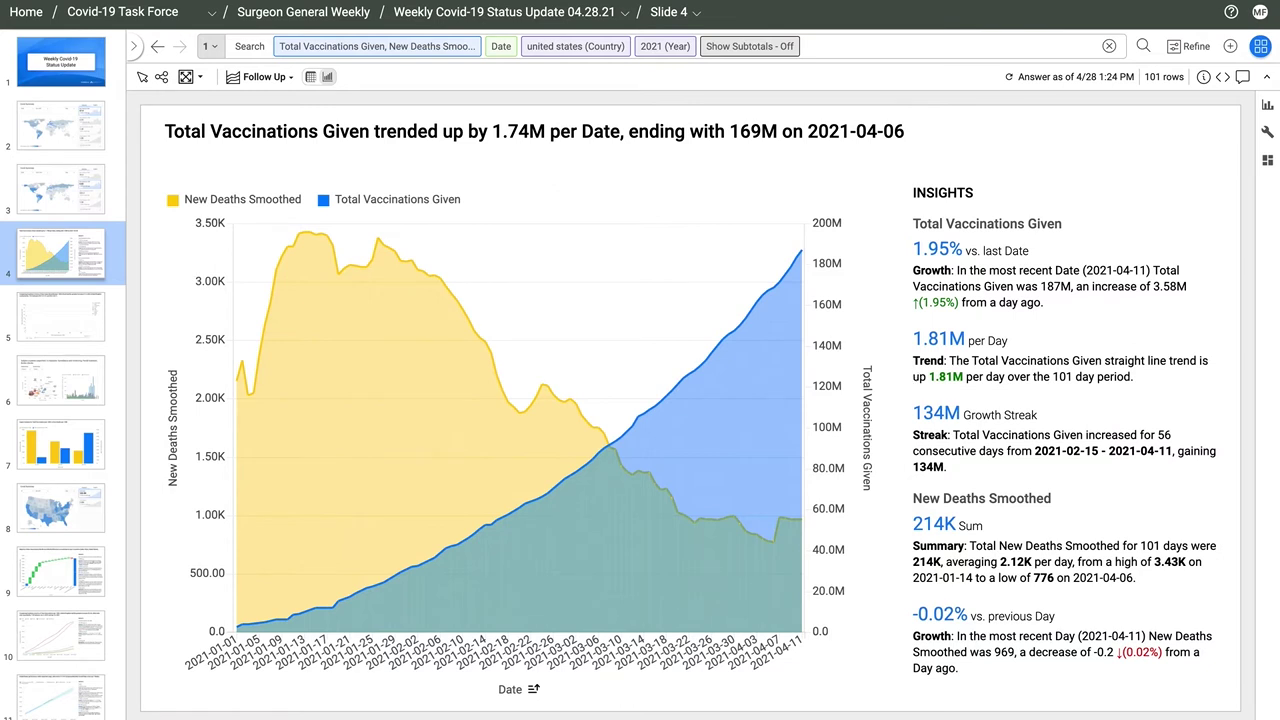
Go to slide 5 and play the country scatter animation through to 2021-04-11
{"action": "left_click", "coordinate": [62, 316]}
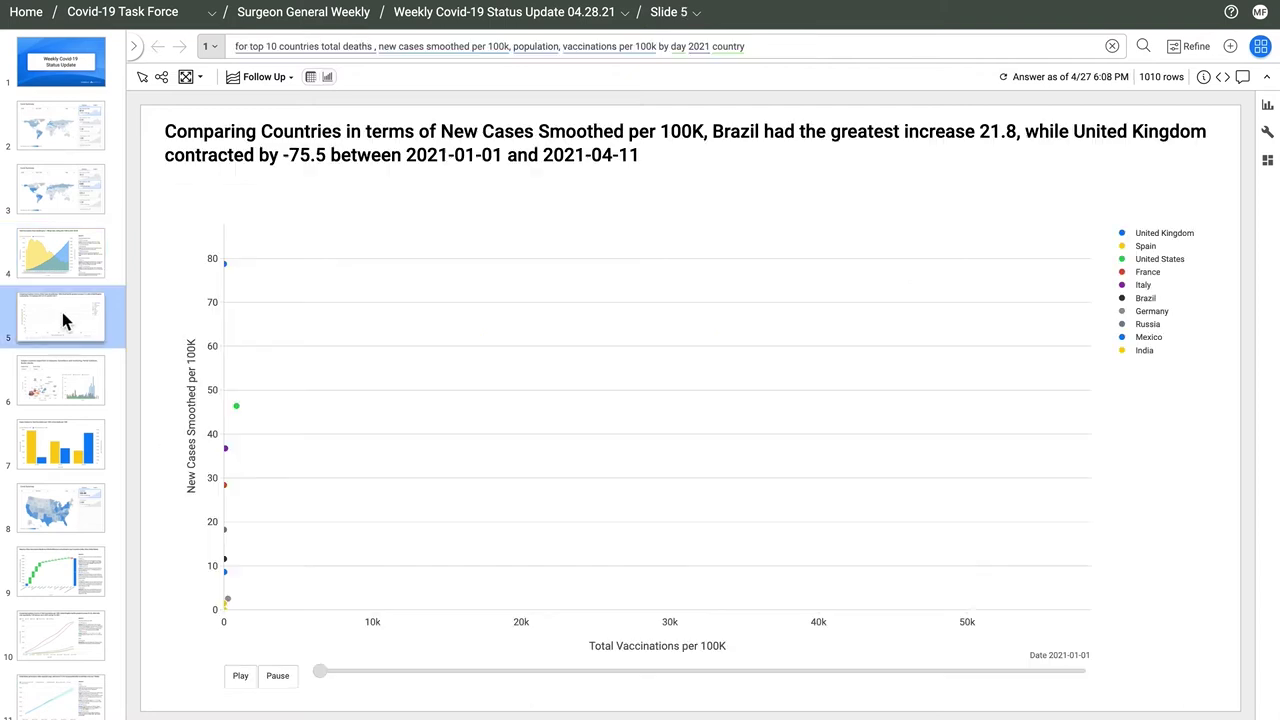
{"action": "left_click", "coordinate": [239, 677]}
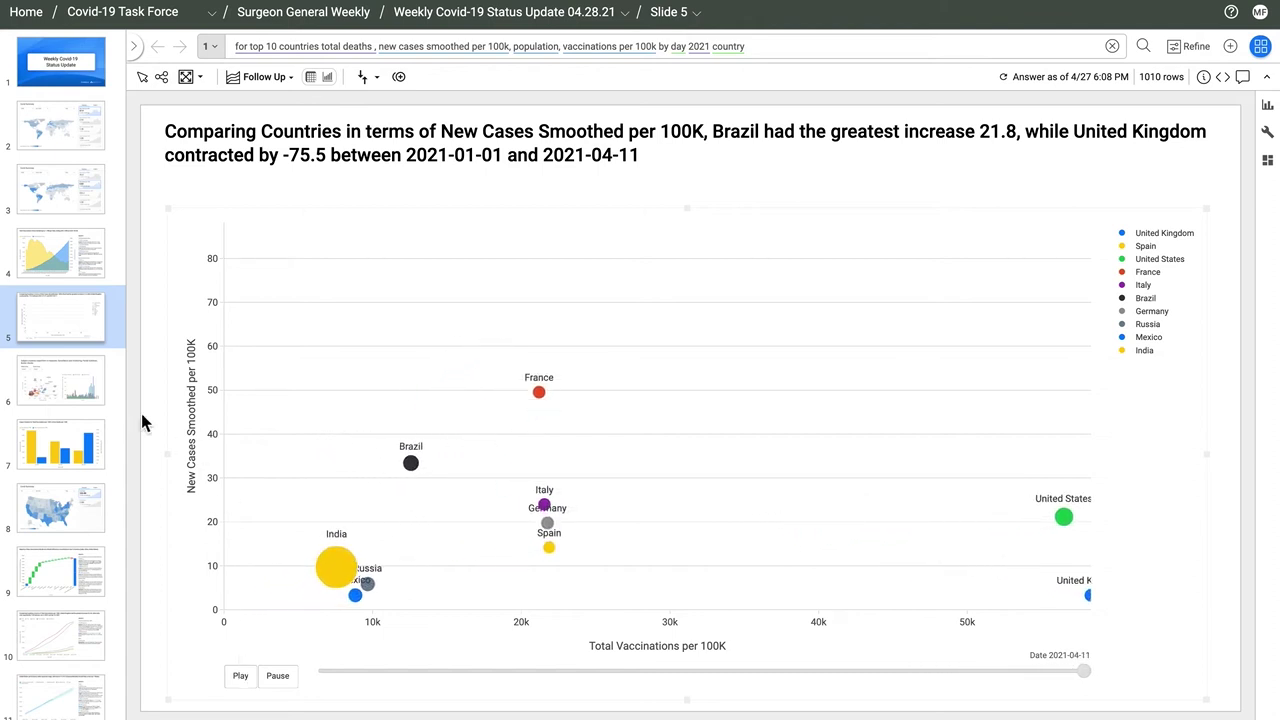
{"action": "scroll", "coordinate": [62, 492], "scroll_direction": "down", "scroll_amount": 2}
{"action": "scroll", "coordinate": [62, 492], "scroll_direction": "down", "scroll_amount": 2}
Add Slide 14 asking 'when will weekly vaccines drive unemployment rate below 4.5% in 2021'
{"action": "left_click", "coordinate": [63, 701]}
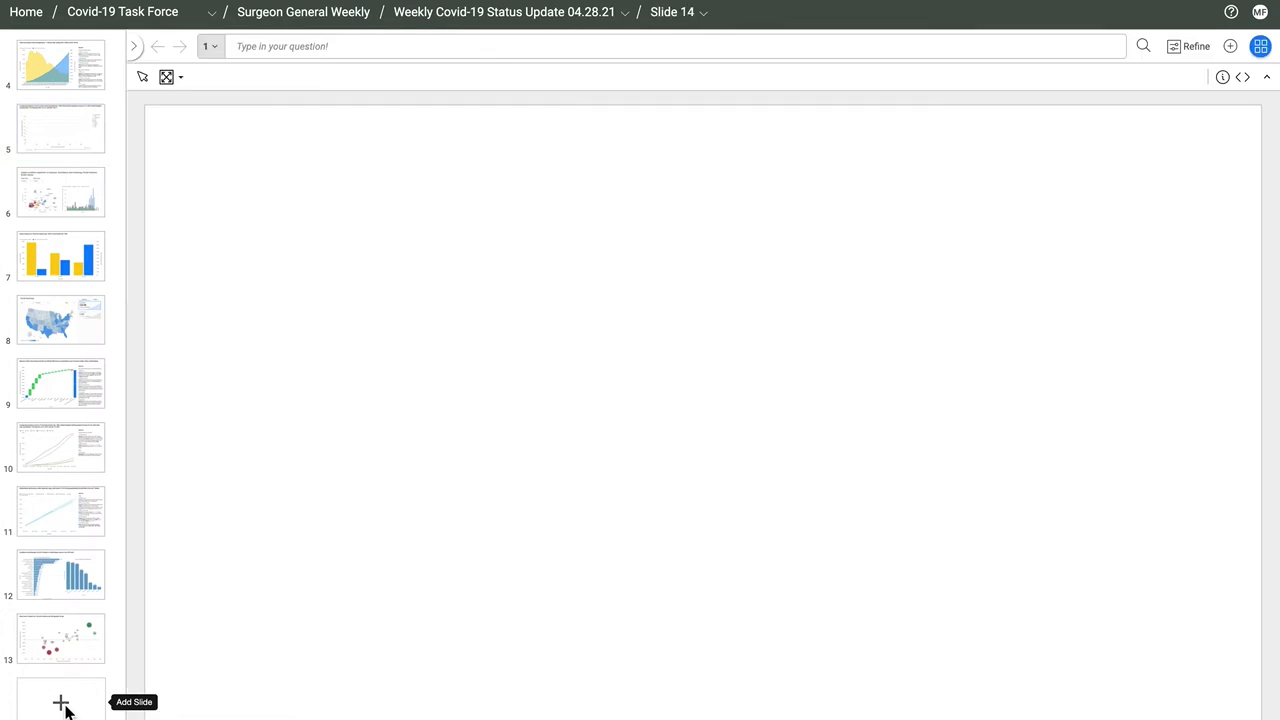
{"action": "left_click", "coordinate": [272, 52]}
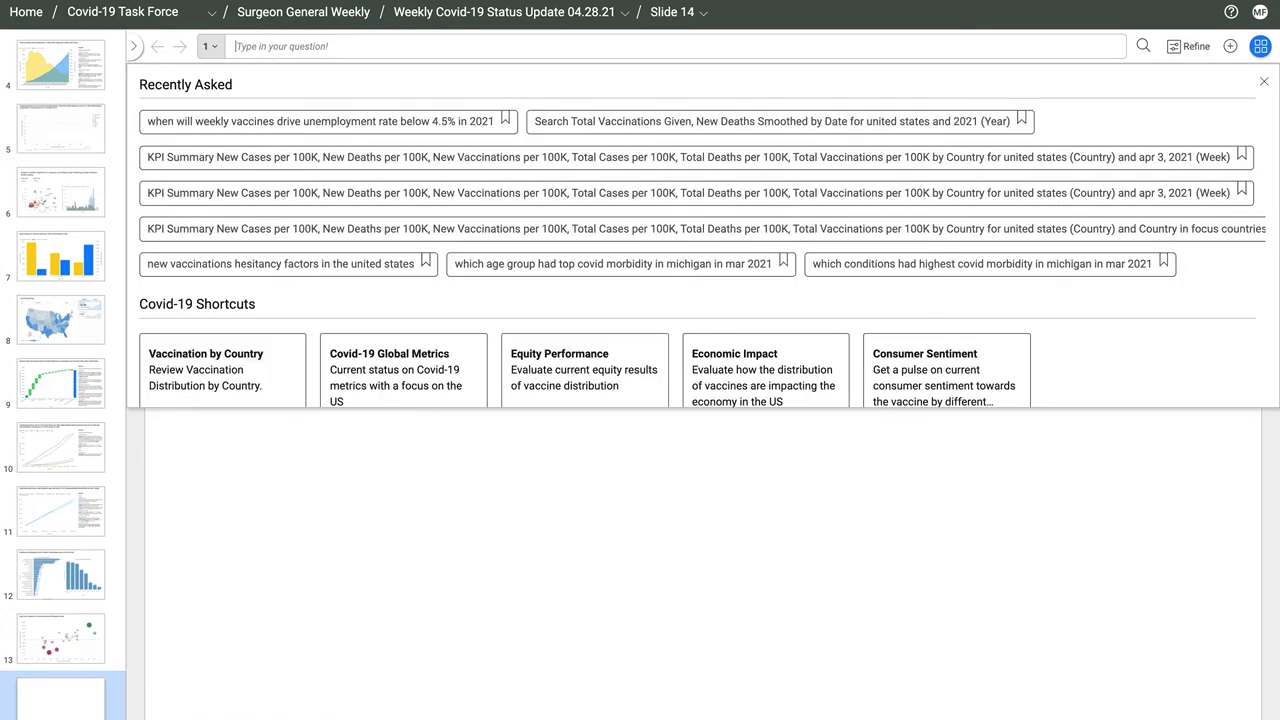
{"action": "type", "text": "when will week"}
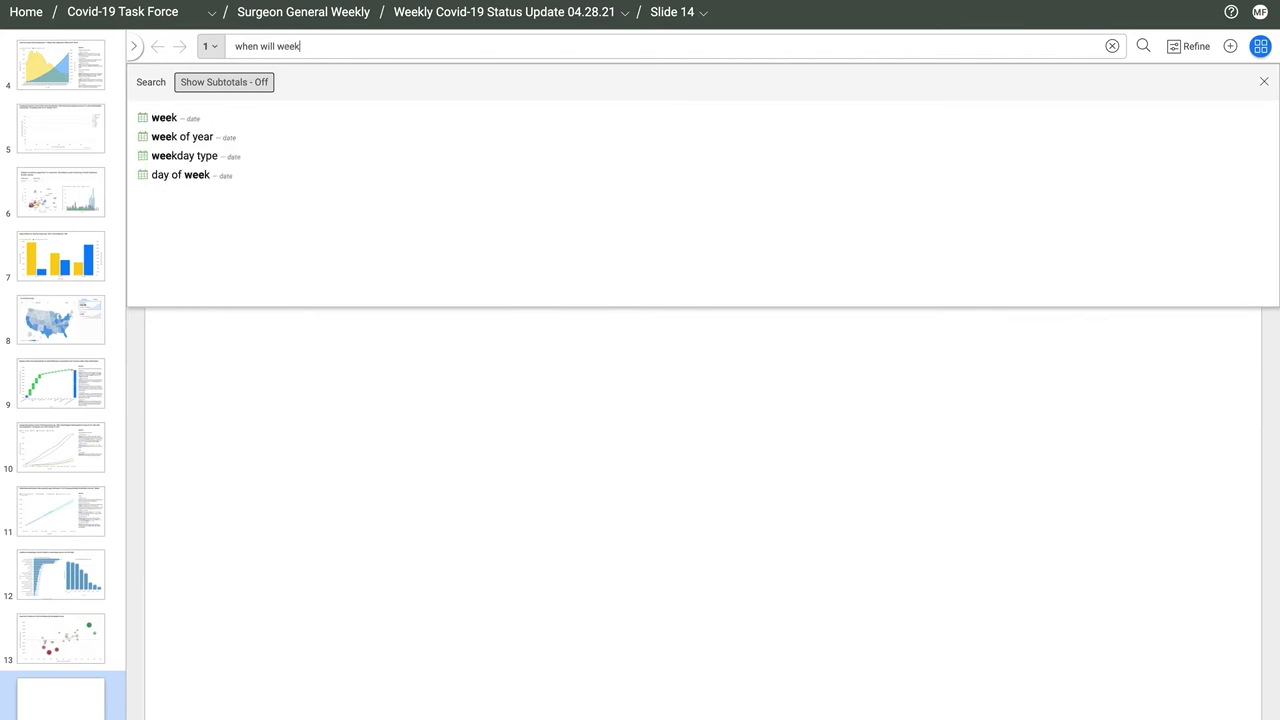
{"action": "type", "text": "ly vaccines dri"}
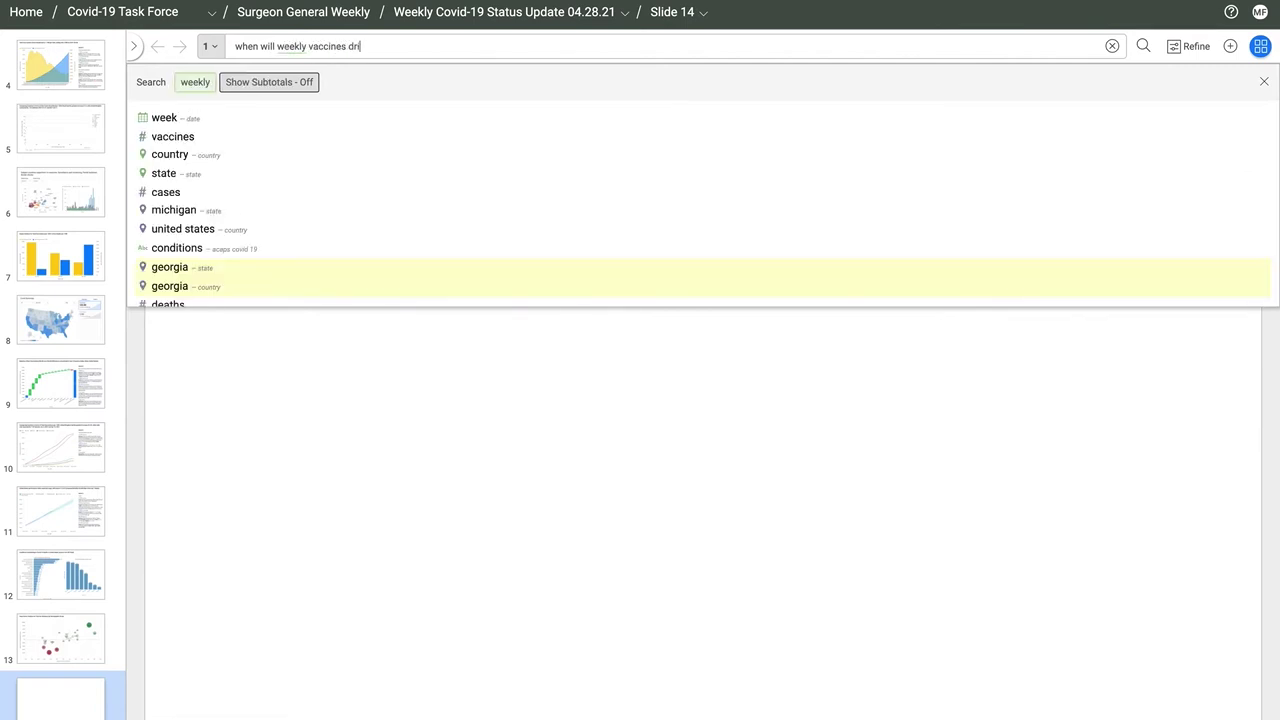
{"action": "type", "text": "ve unemploy"}
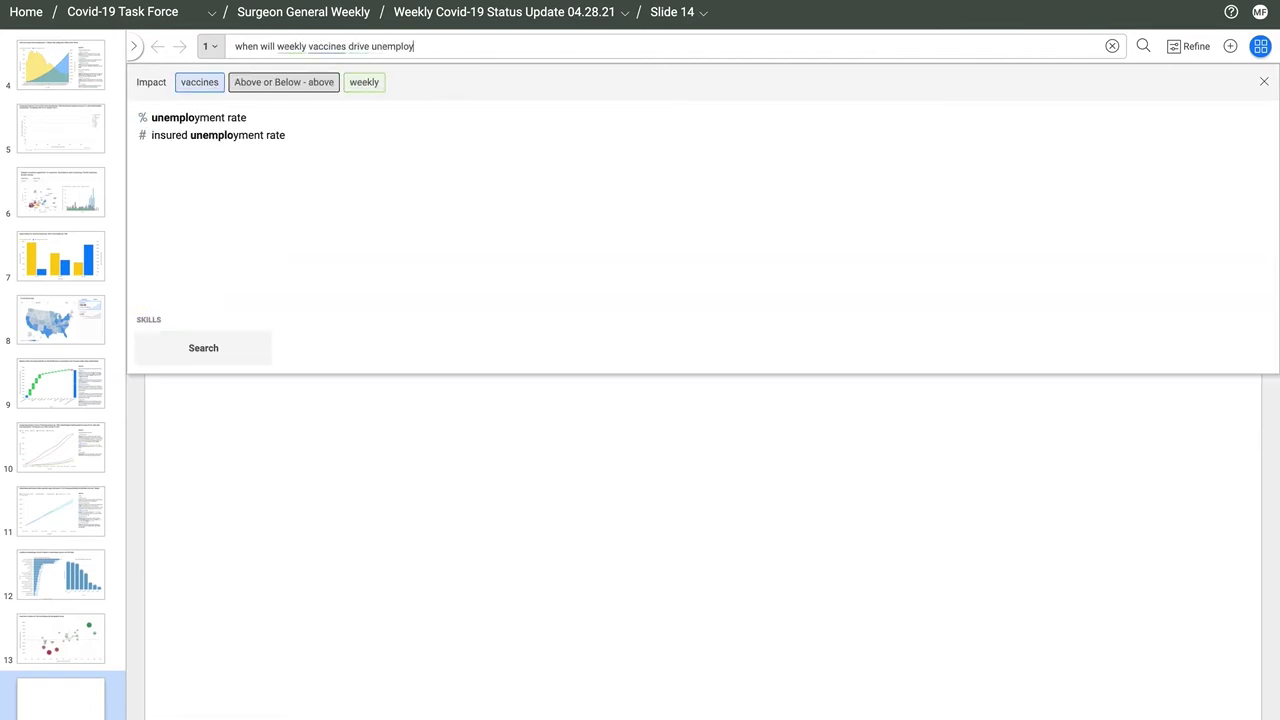
{"action": "type", "text": "ment rate "}
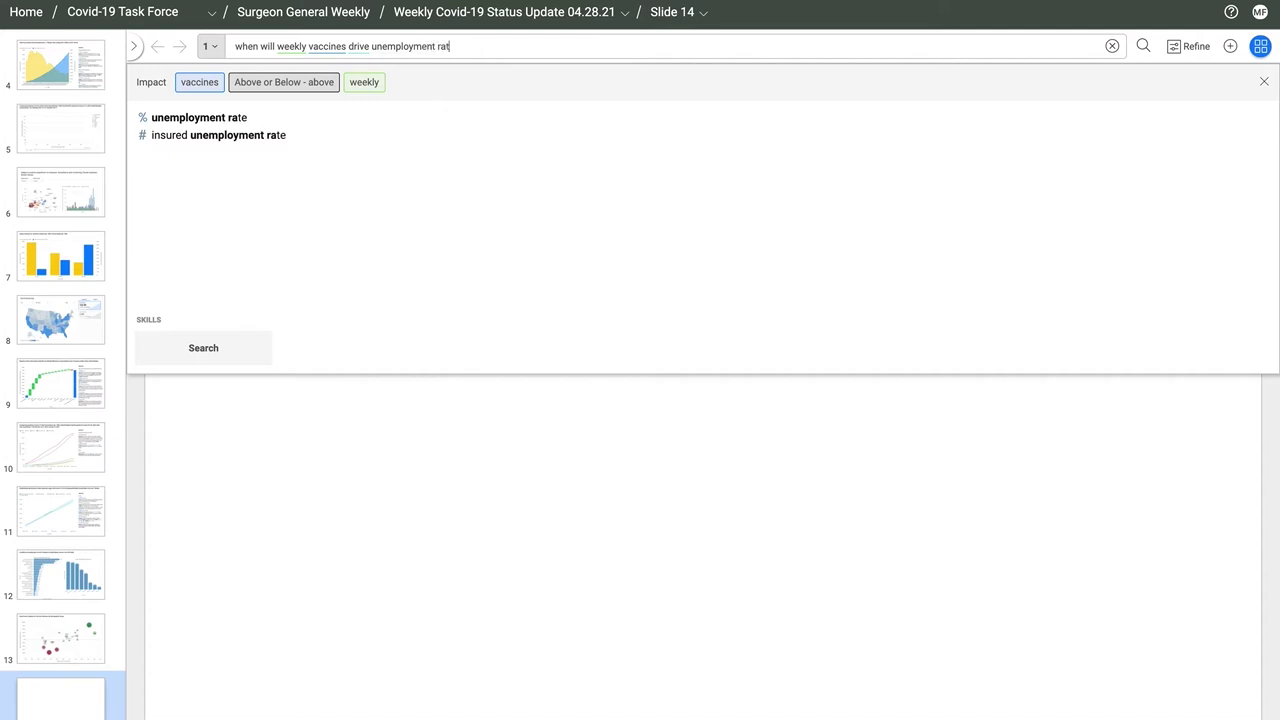
{"action": "type", "text": "below 4.5% in 2021"}
{"action": "key", "text": "Return"}
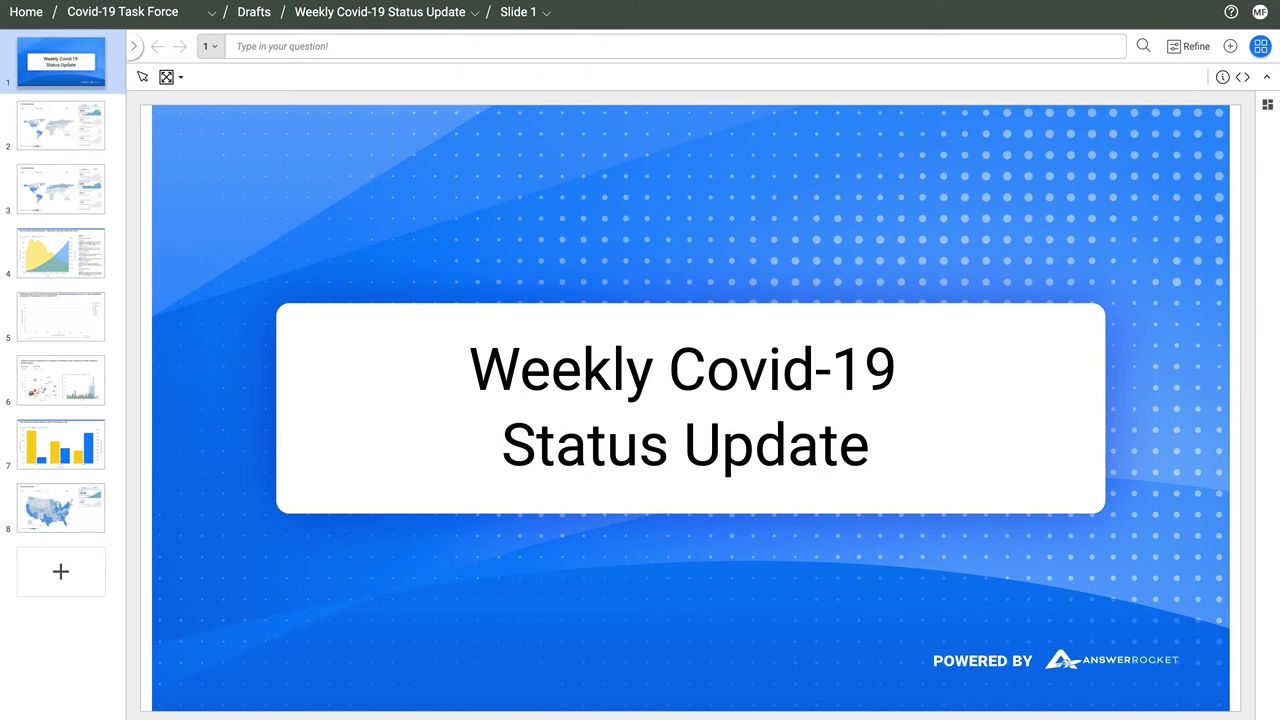
Add a blank Slide 9 to the Drafts deck and close the Metrics browser to question it
{"action": "left_click", "coordinate": [60, 571]}
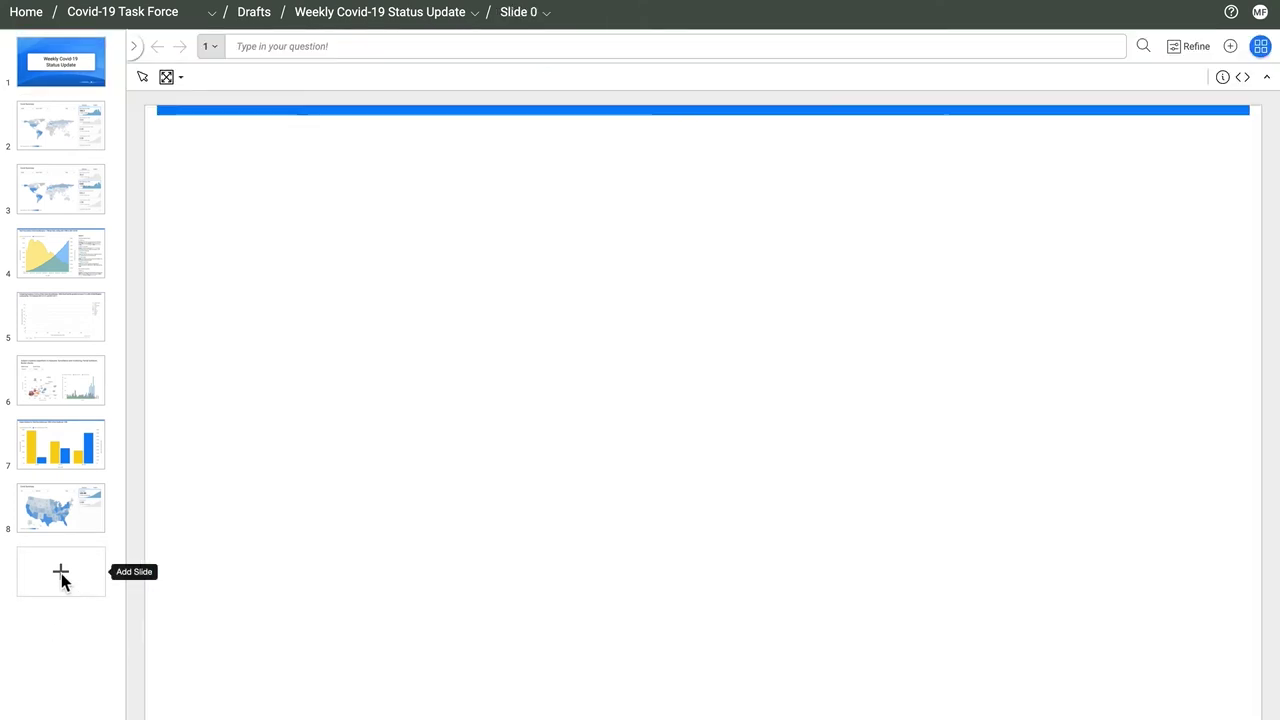
{"action": "left_click", "coordinate": [134, 46]}
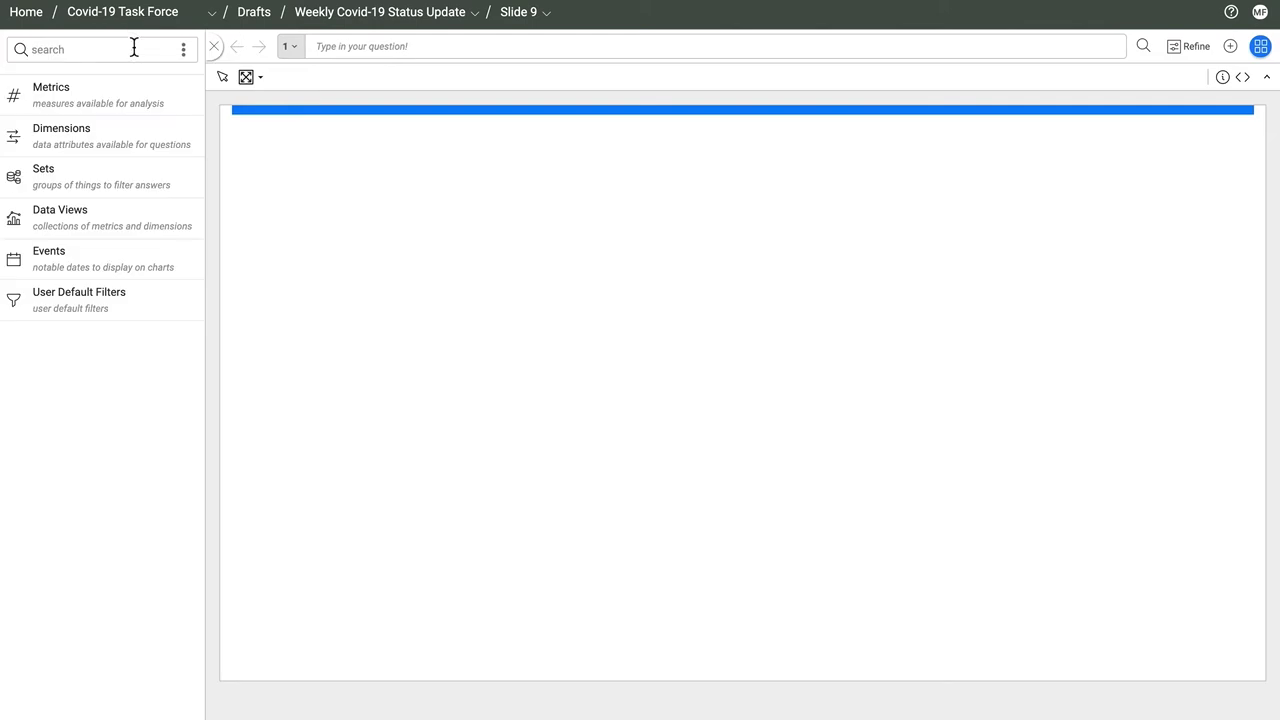
{"action": "left_click", "coordinate": [83, 104]}
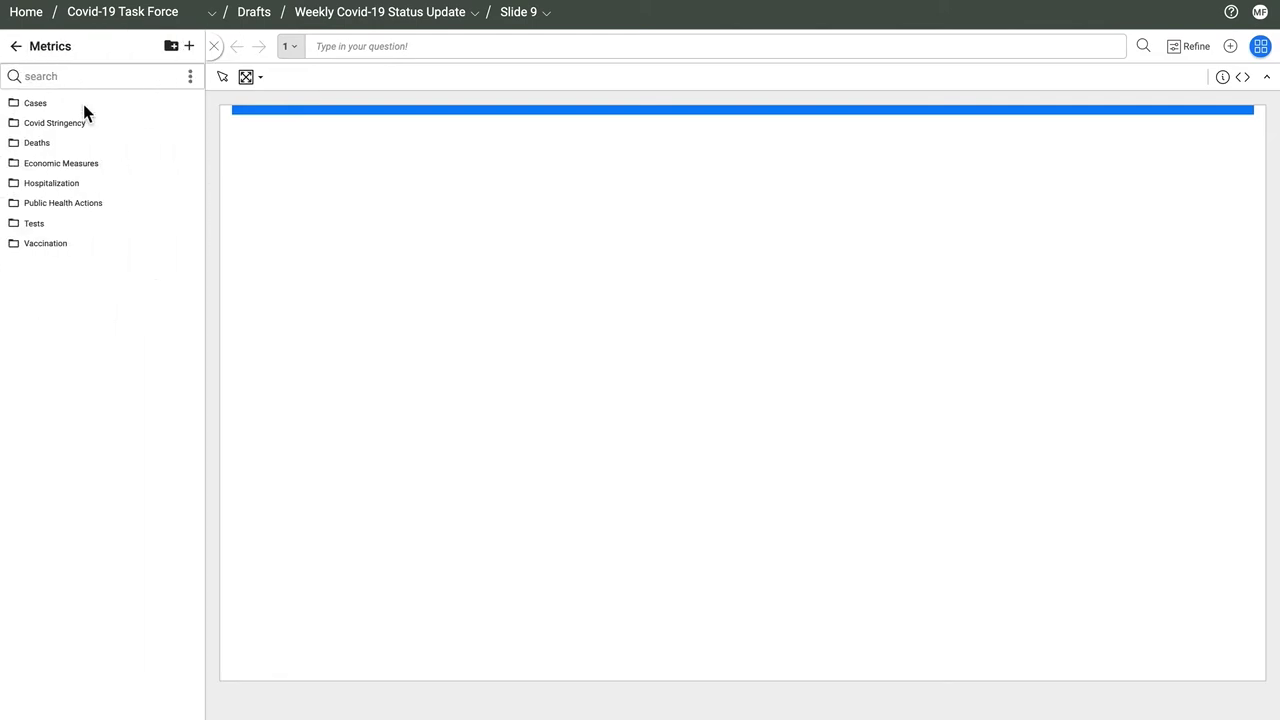
{"action": "left_click", "coordinate": [214, 47]}
{"action": "left_click", "coordinate": [250, 46]}
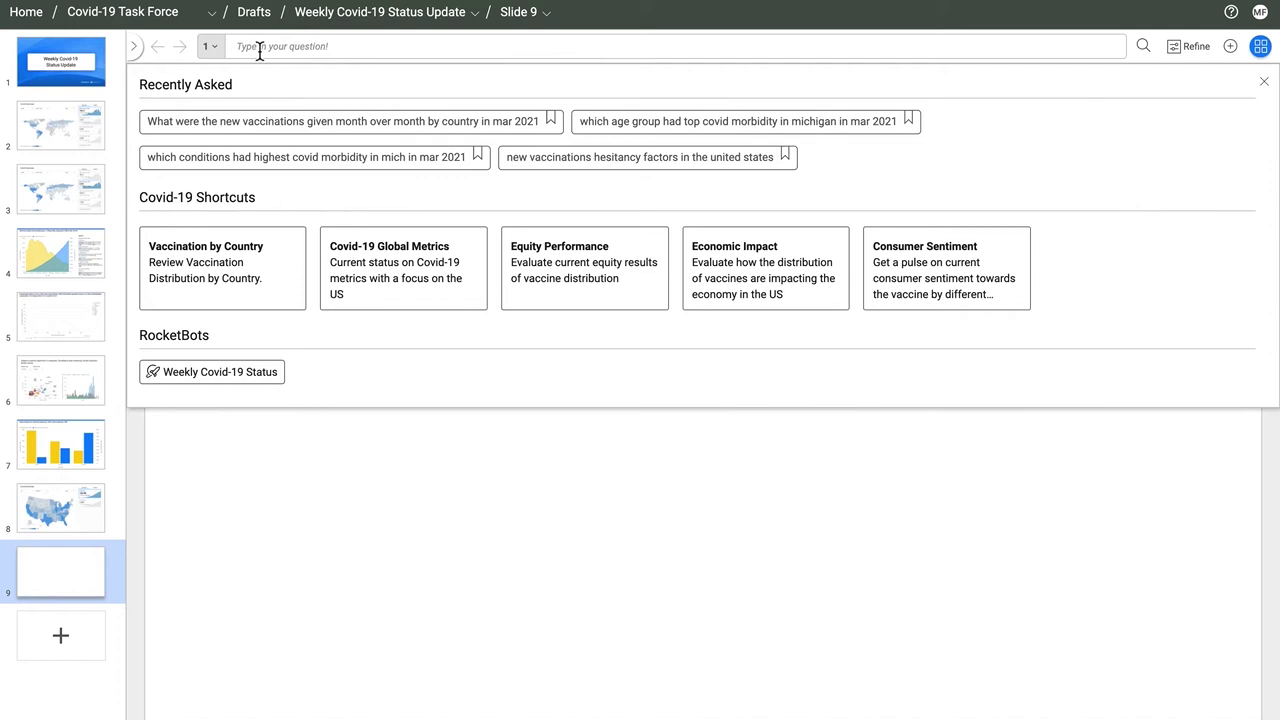
Ask 'What were the new vaccinations given month over month by country in mar 2021'
{"action": "type", "text": "What we"}
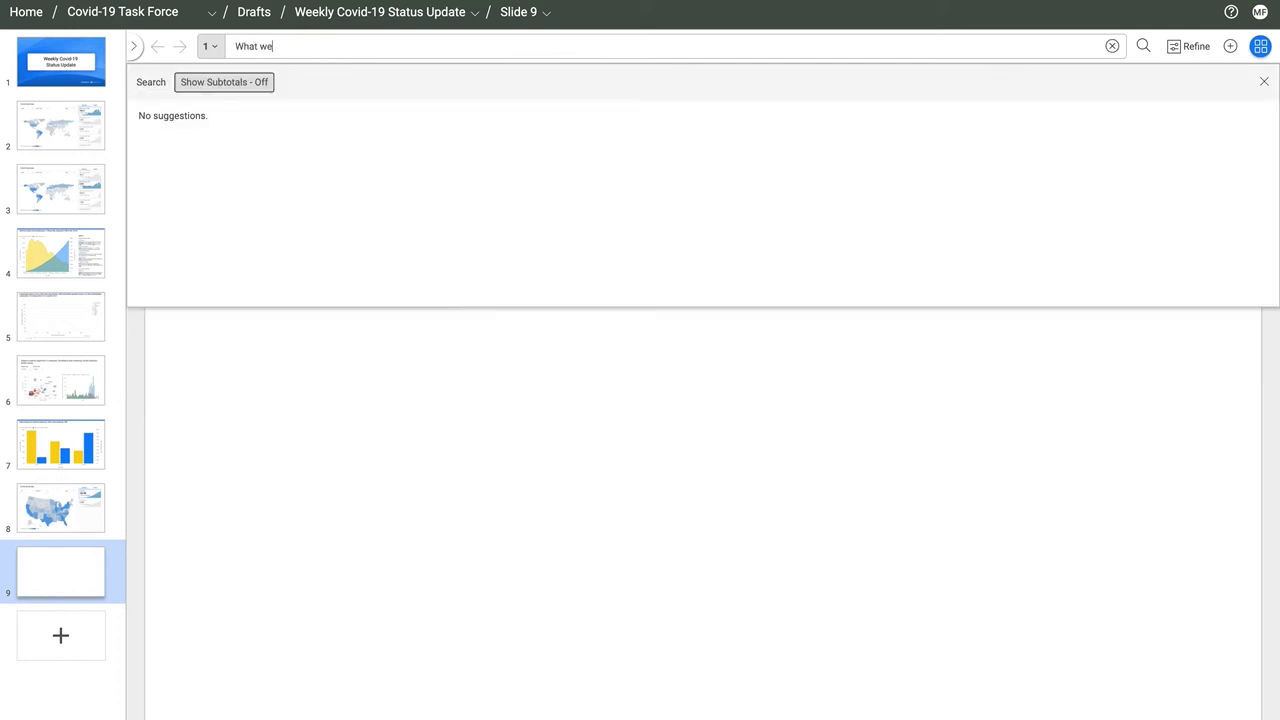
{"action": "type", "text": "re the new vaccinations"}
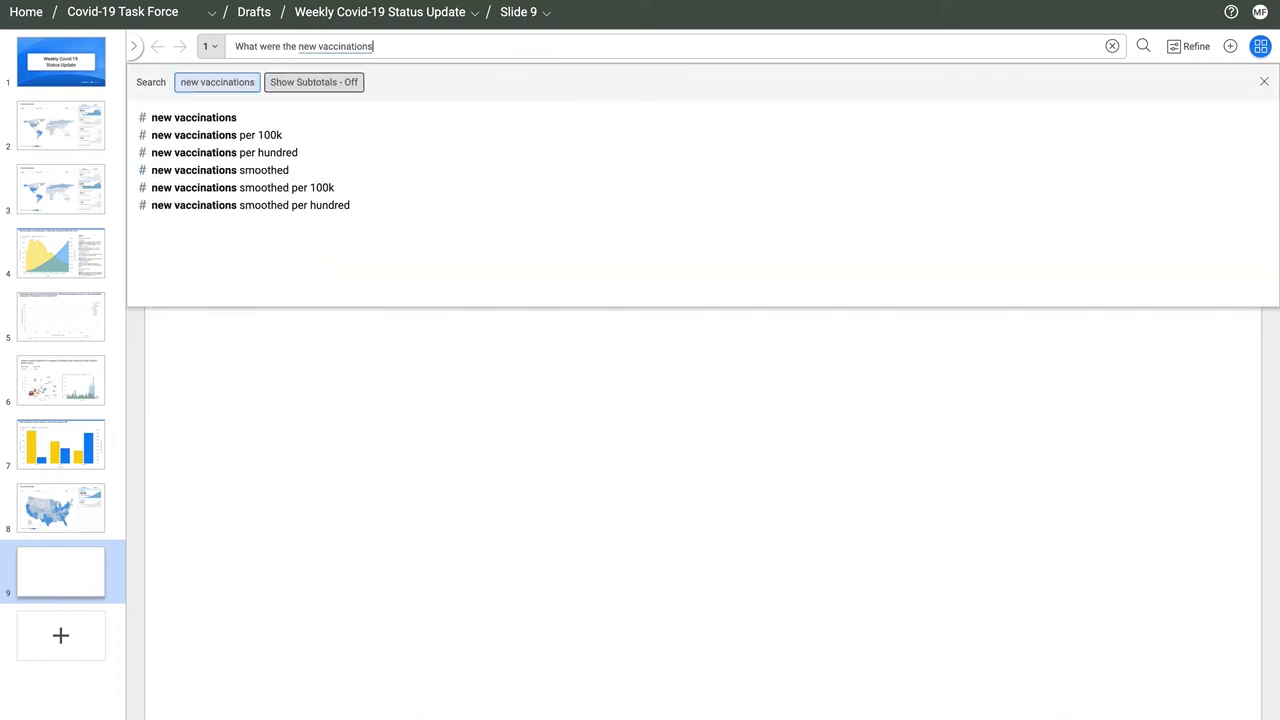
{"action": "type", "text": " given month over month by c"}
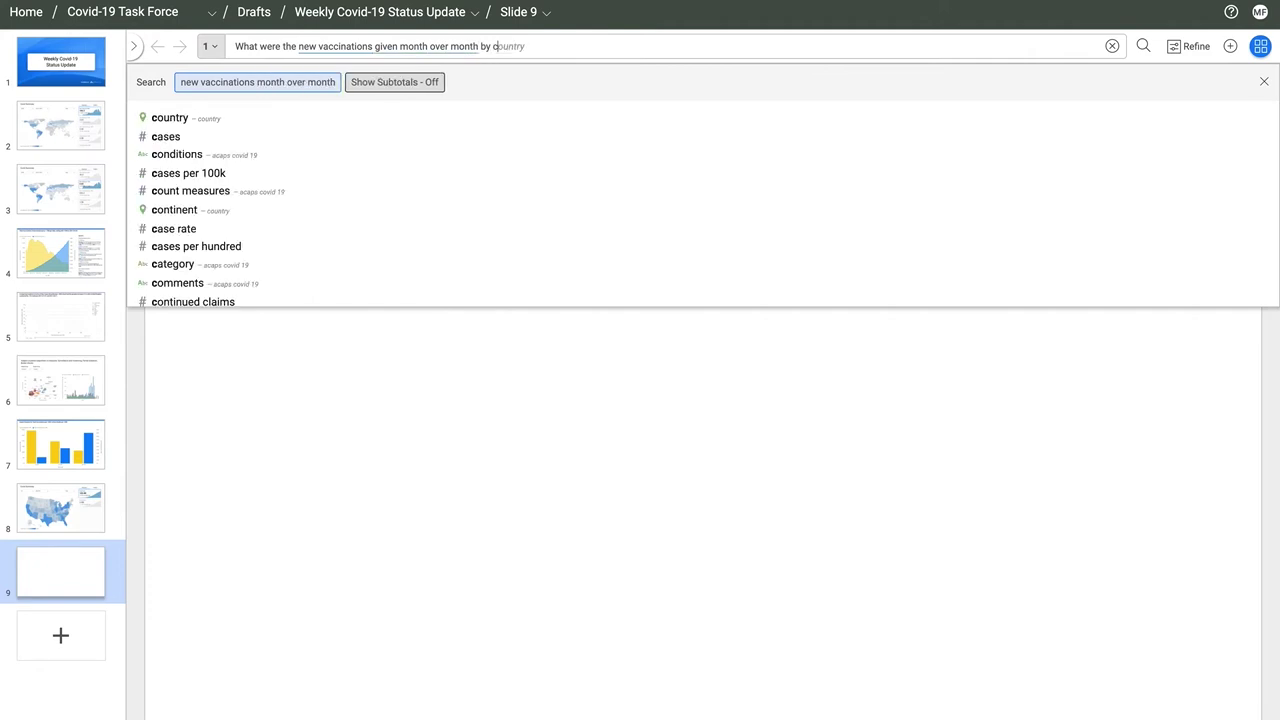
{"action": "type", "text": "ountry in mar 2021"}
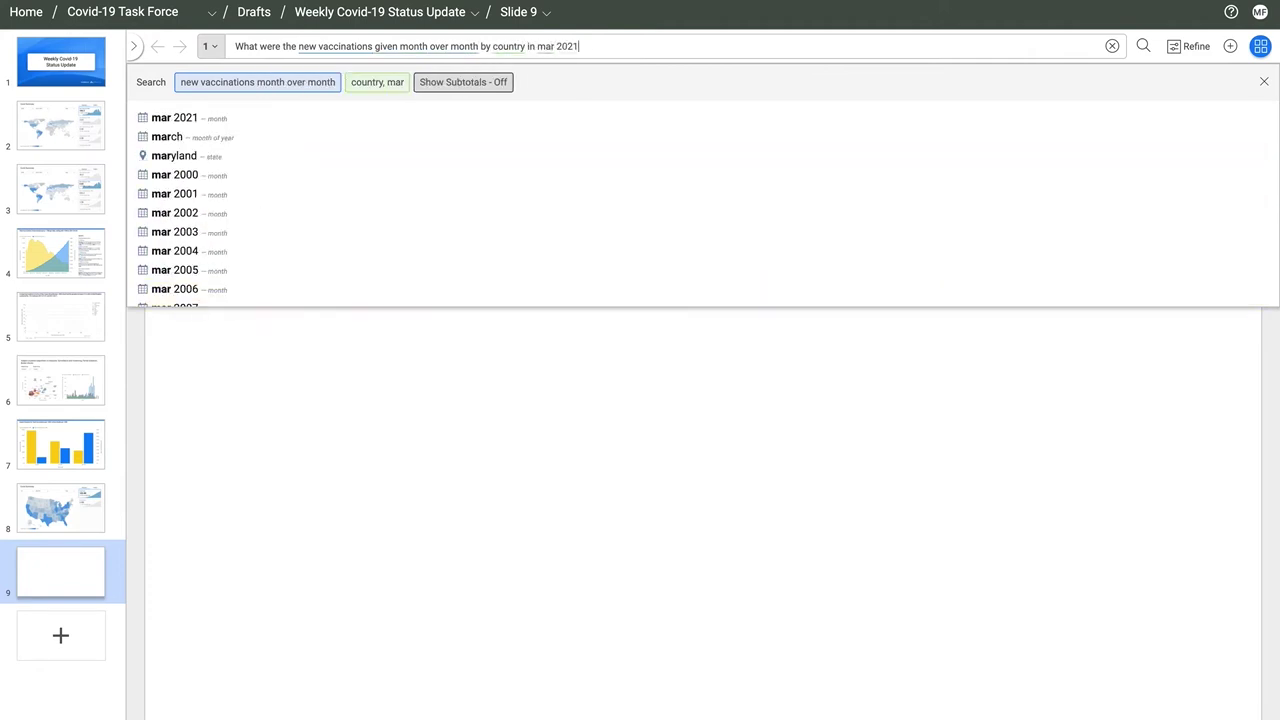
{"action": "key", "text": "Return"}
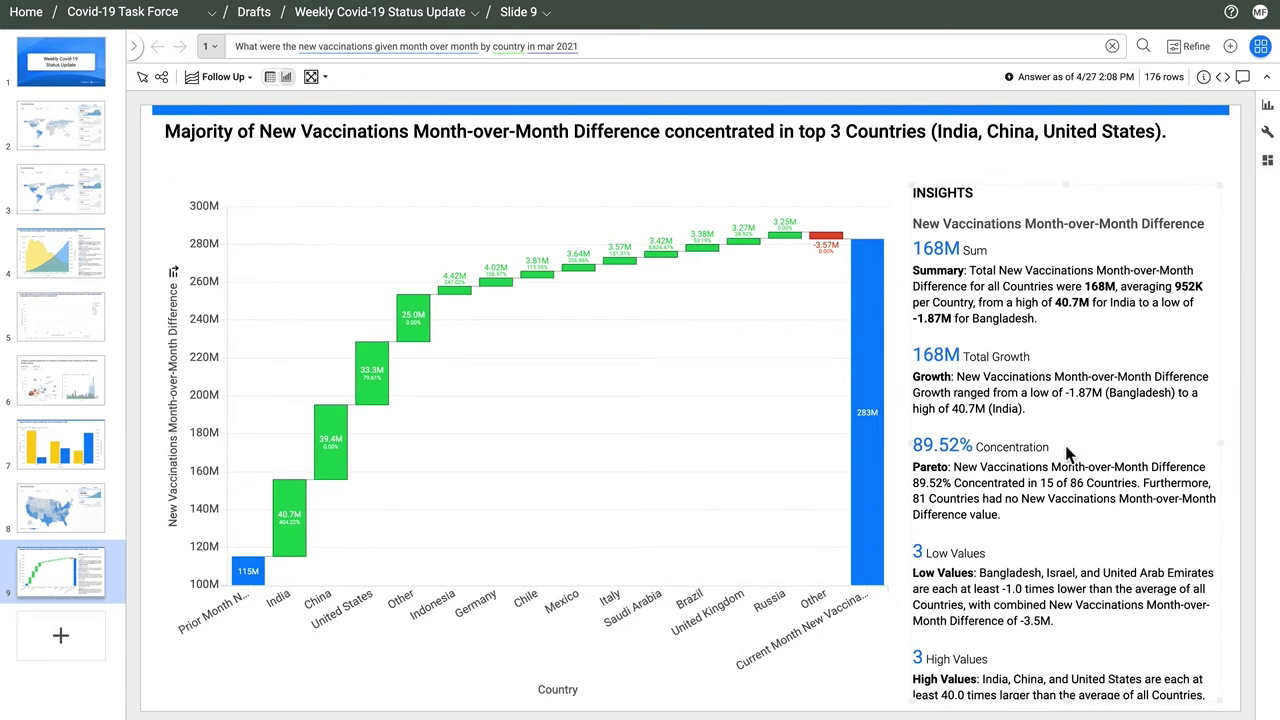
{"action": "left_click", "coordinate": [1203, 76]}
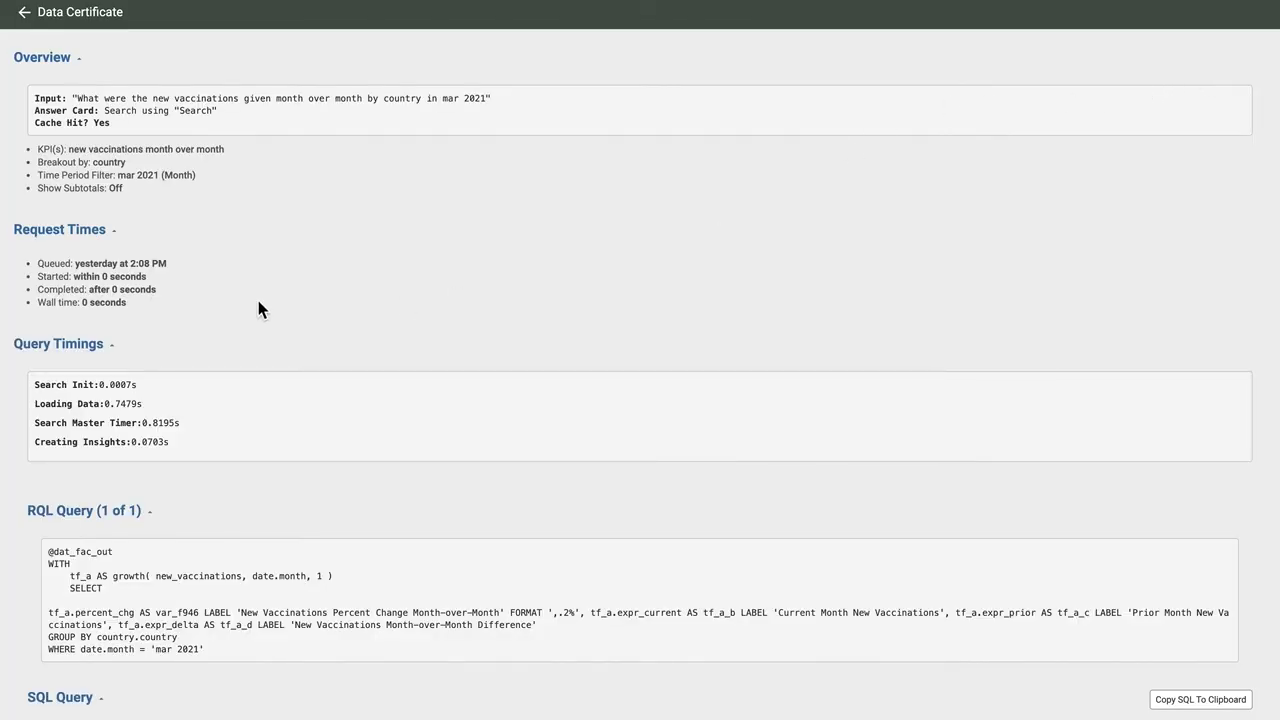
{"action": "scroll", "coordinate": [250, 302], "scroll_direction": "down", "scroll_amount": 5}
{"action": "scroll", "coordinate": [250, 301], "scroll_direction": "down", "scroll_amount": 1}
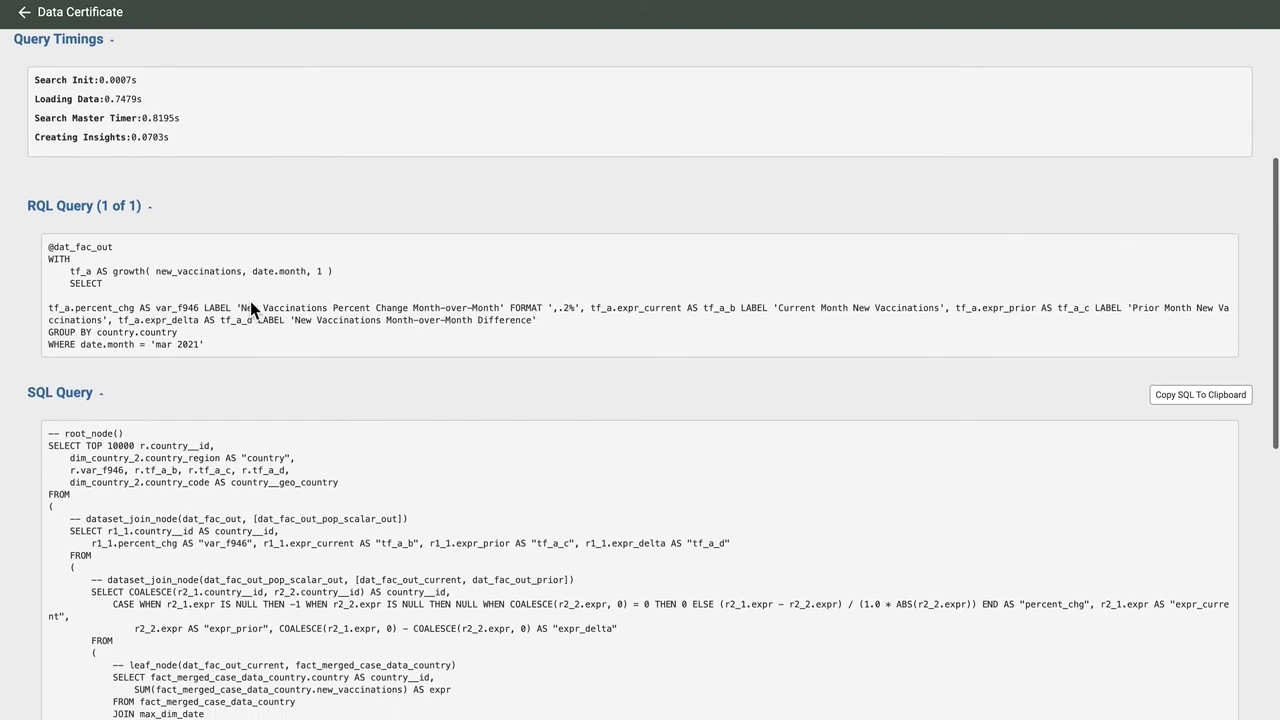
{"action": "left_click", "coordinate": [48, 250]}
{"action": "left_click_drag", "start_coordinate": [48, 250], "coordinate": [229, 346]}
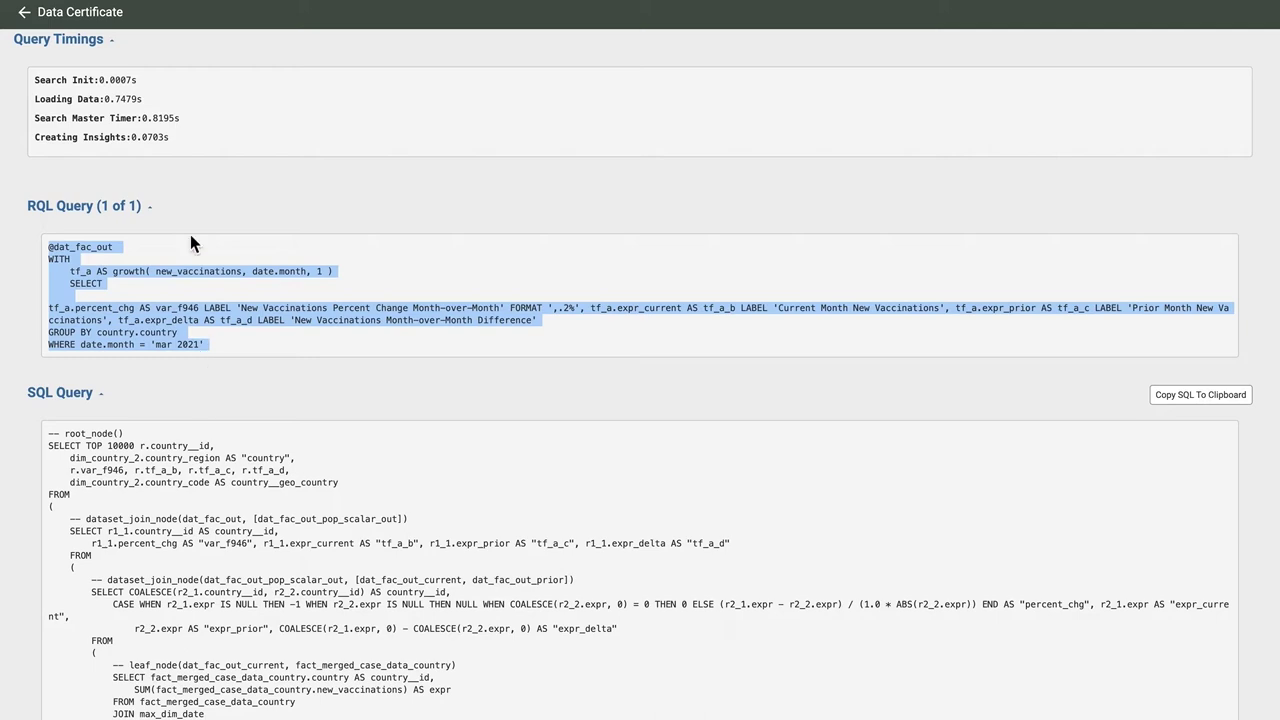
{"action": "left_click", "coordinate": [24, 13]}
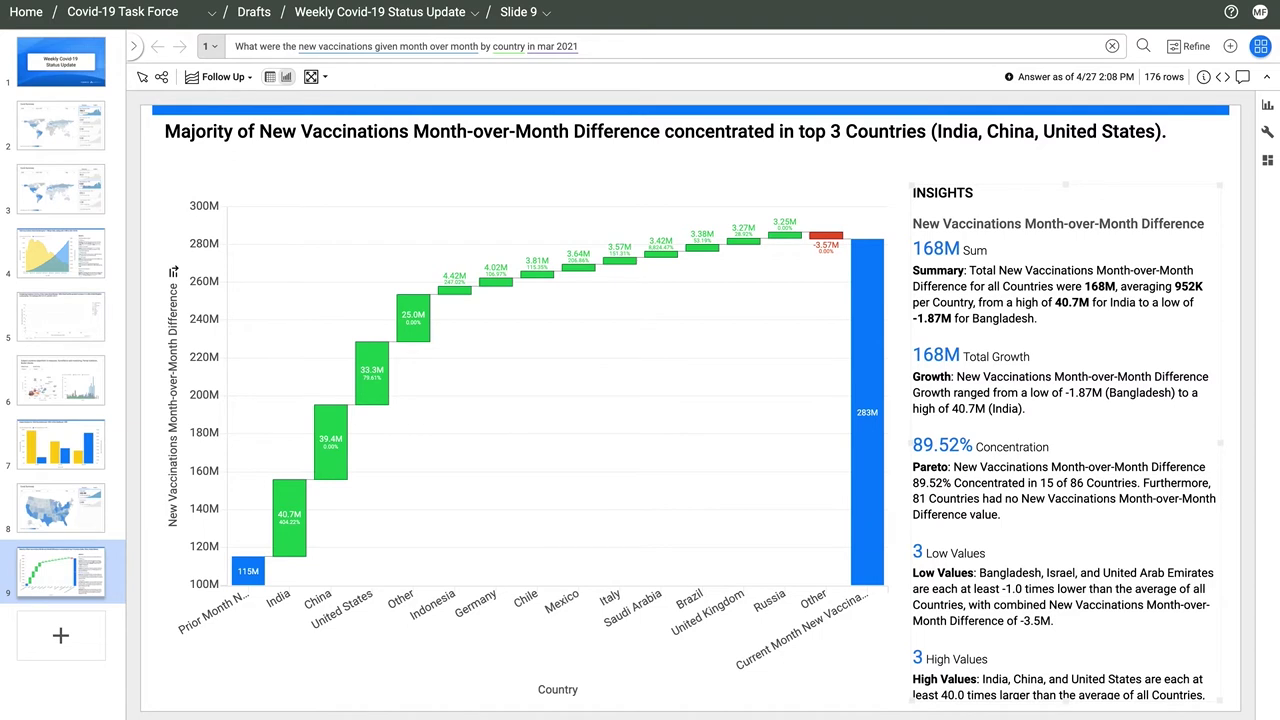
Add Slide 10 asking for weekly total vaccination rate of the top 5 countries by total deaths
{"action": "left_click", "coordinate": [58, 638]}
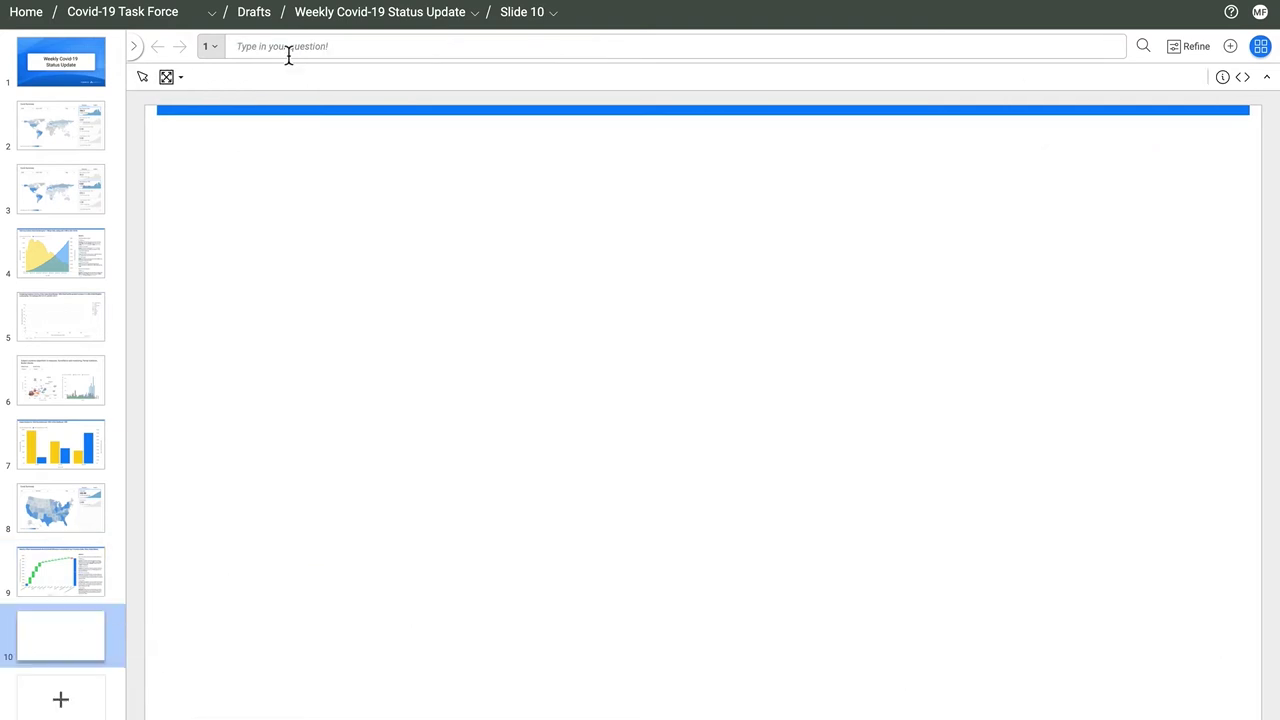
{"action": "left_click", "coordinate": [286, 50]}
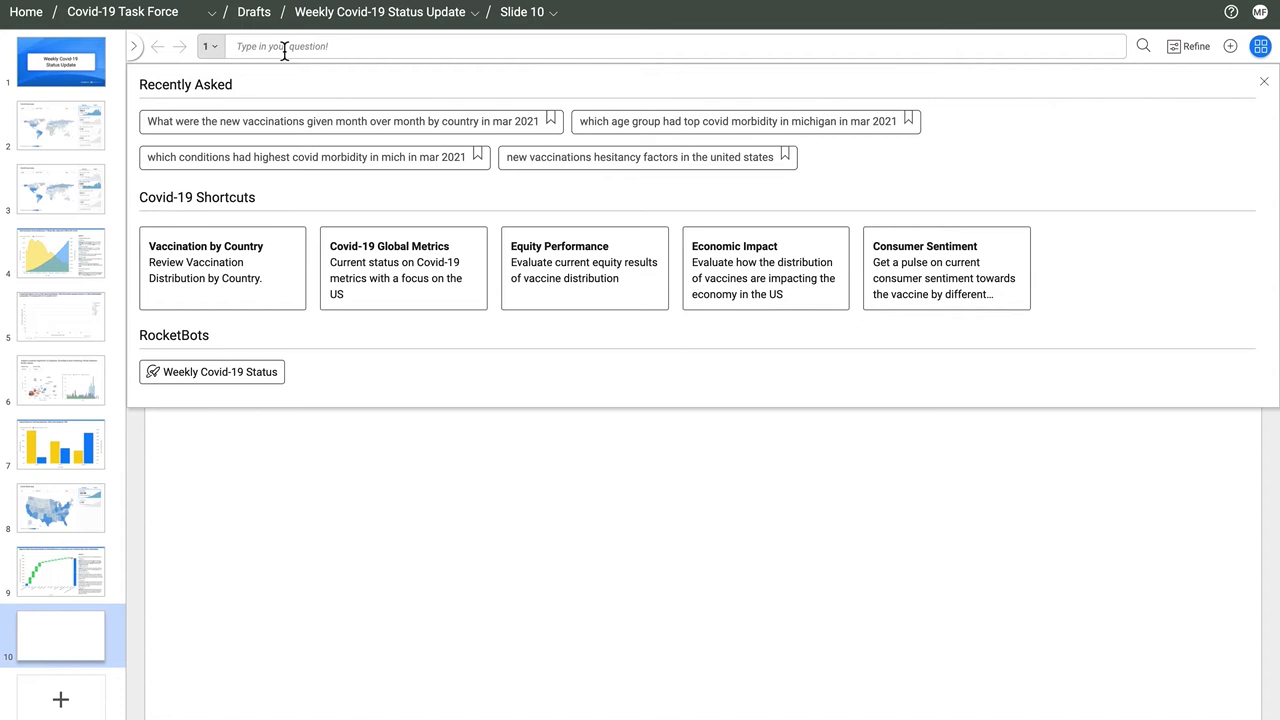
{"action": "type", "text": "for the top 5 countr"}
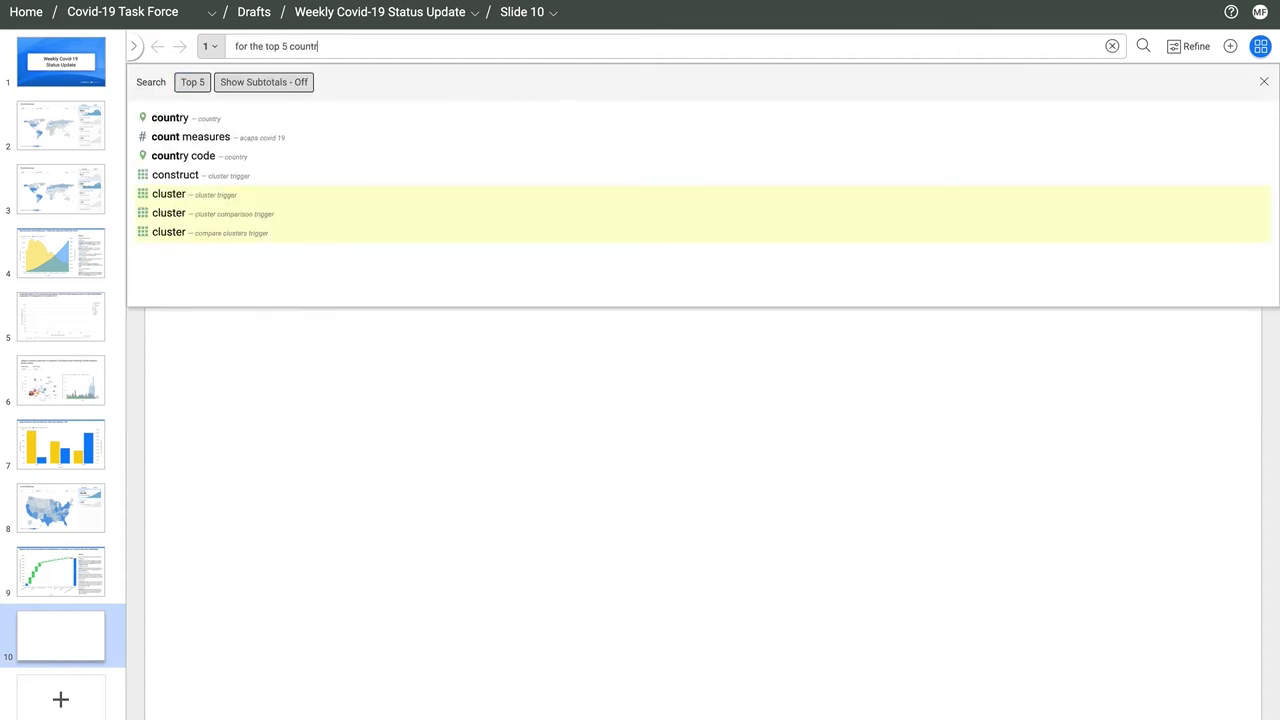
{"action": "type", "text": "ies by total"}
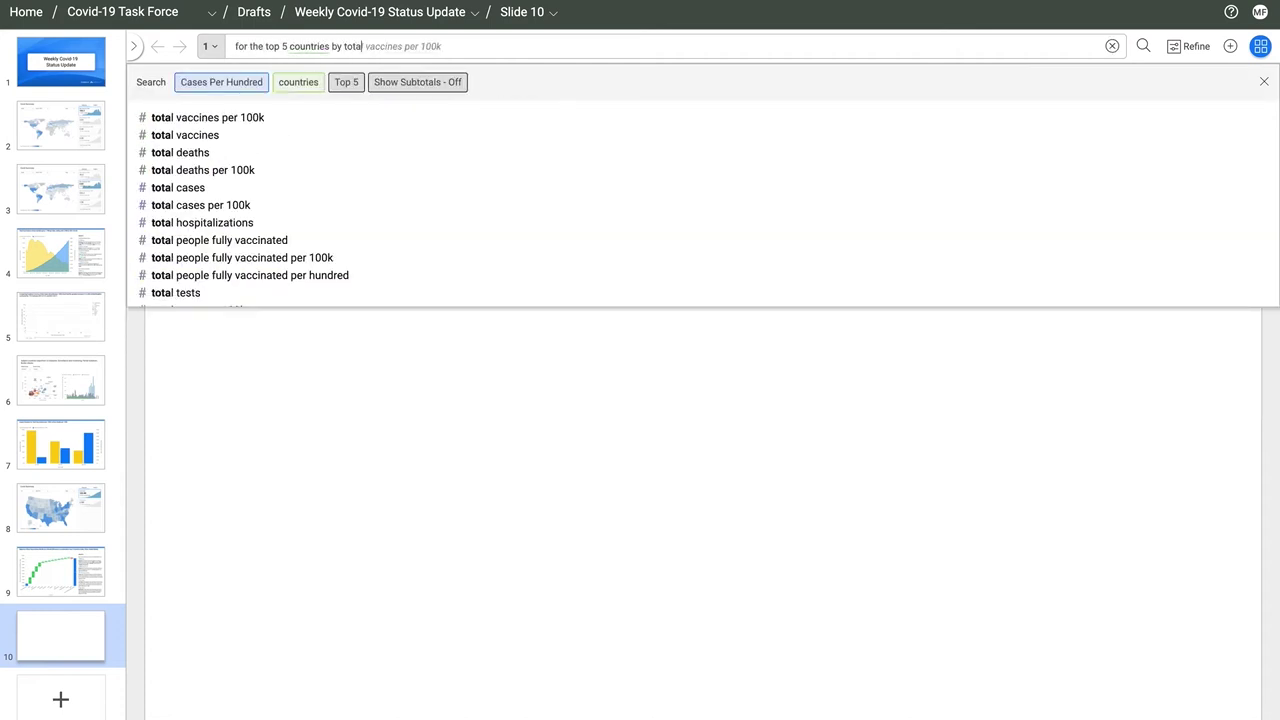
{"action": "type", "text": " deaths, what was t"}
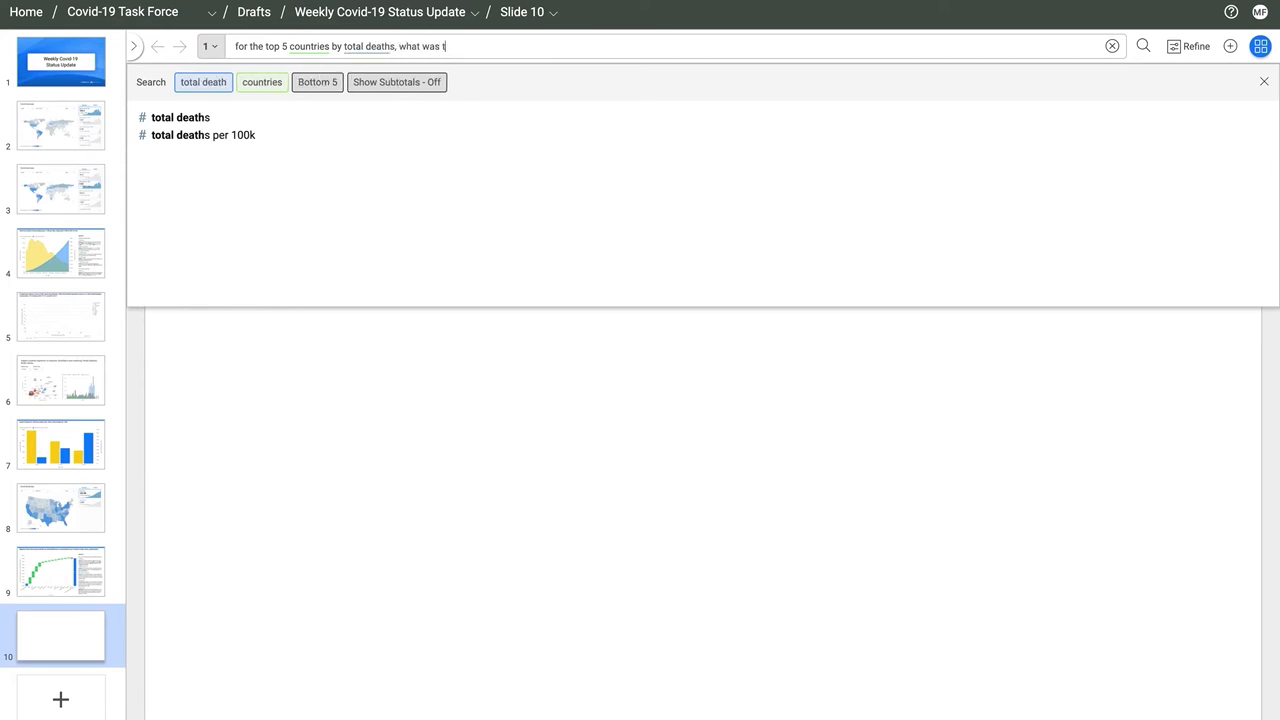
{"action": "type", "text": "otal vaccination rate by country and week for the year to date"}
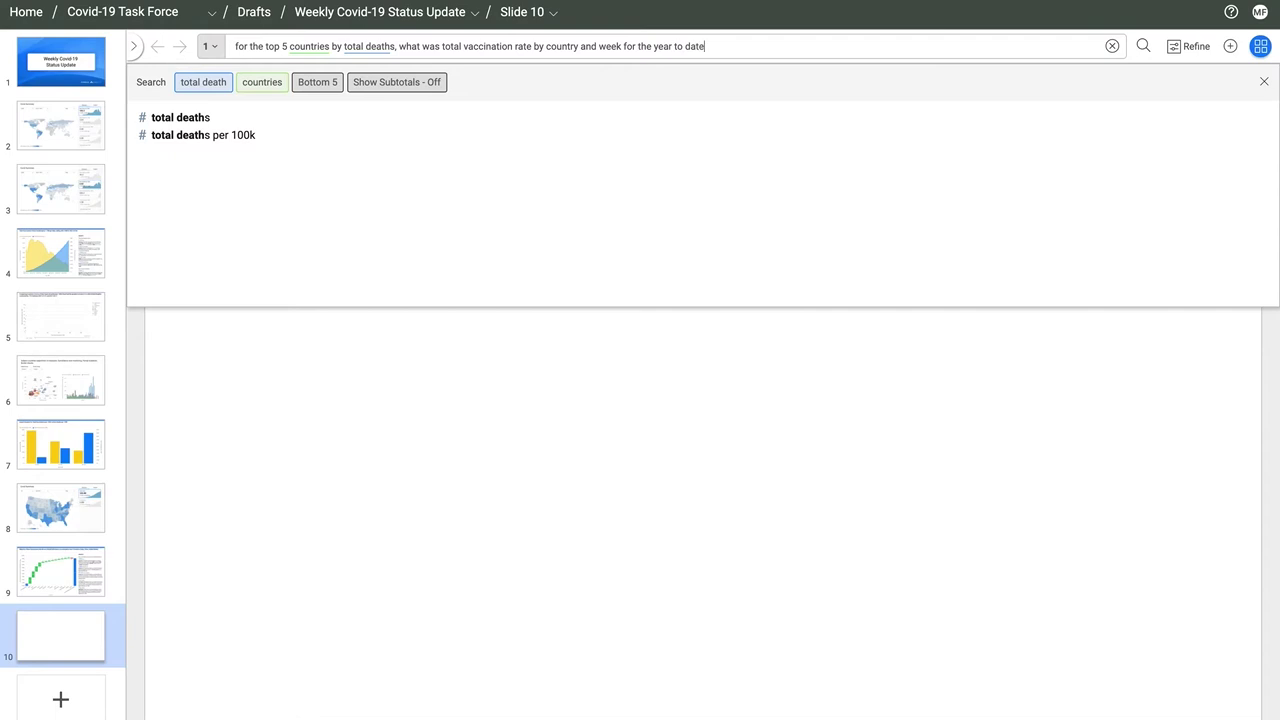
{"action": "key", "text": "Return"}
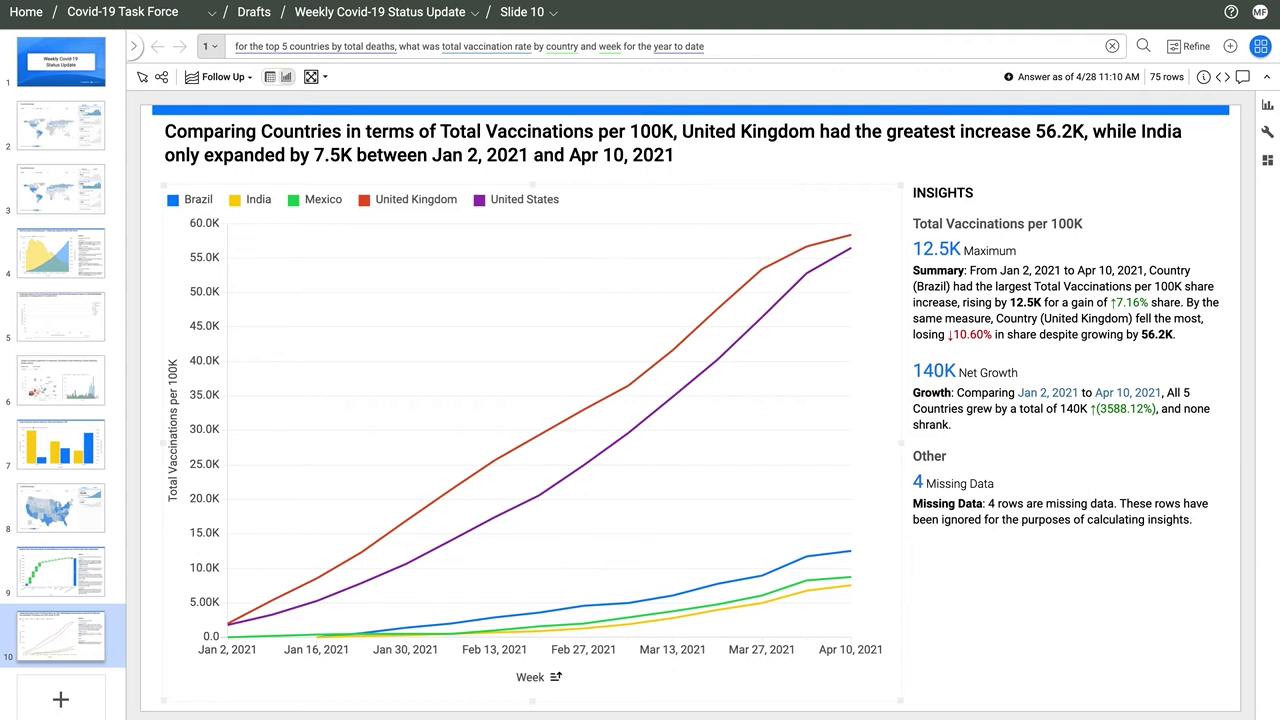
Add the United States Apr 10 vaccinations-per-100K trend and linear forecast, then a blank Slide 12
{"action": "left_click", "coordinate": [852, 252]}
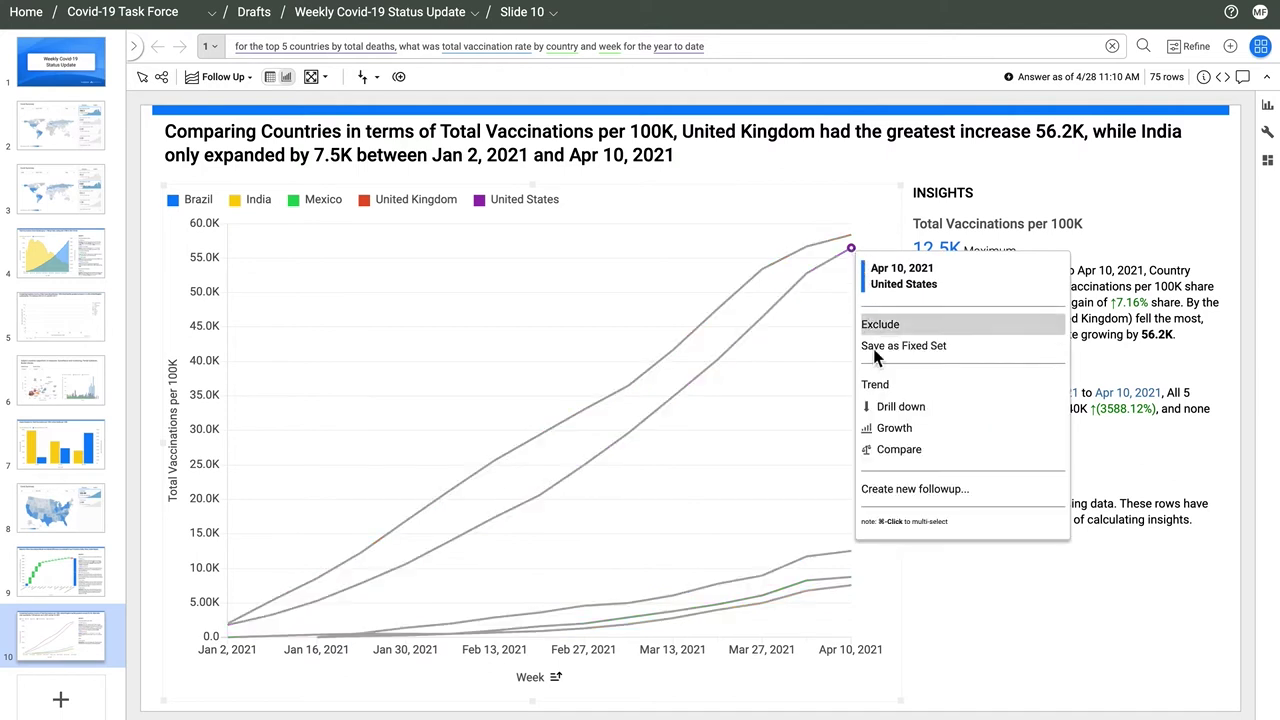
{"action": "left_click", "coordinate": [883, 389]}
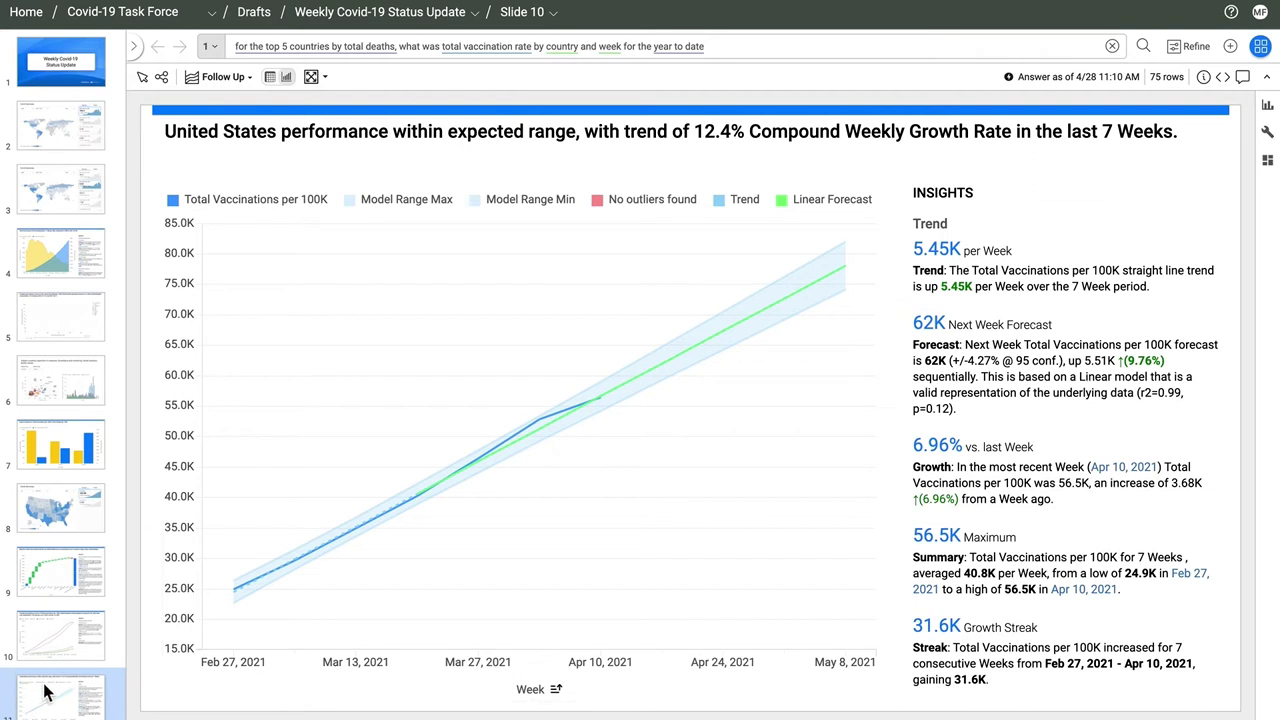
{"action": "scroll", "coordinate": [49, 695], "scroll_direction": "down", "scroll_amount": 1}
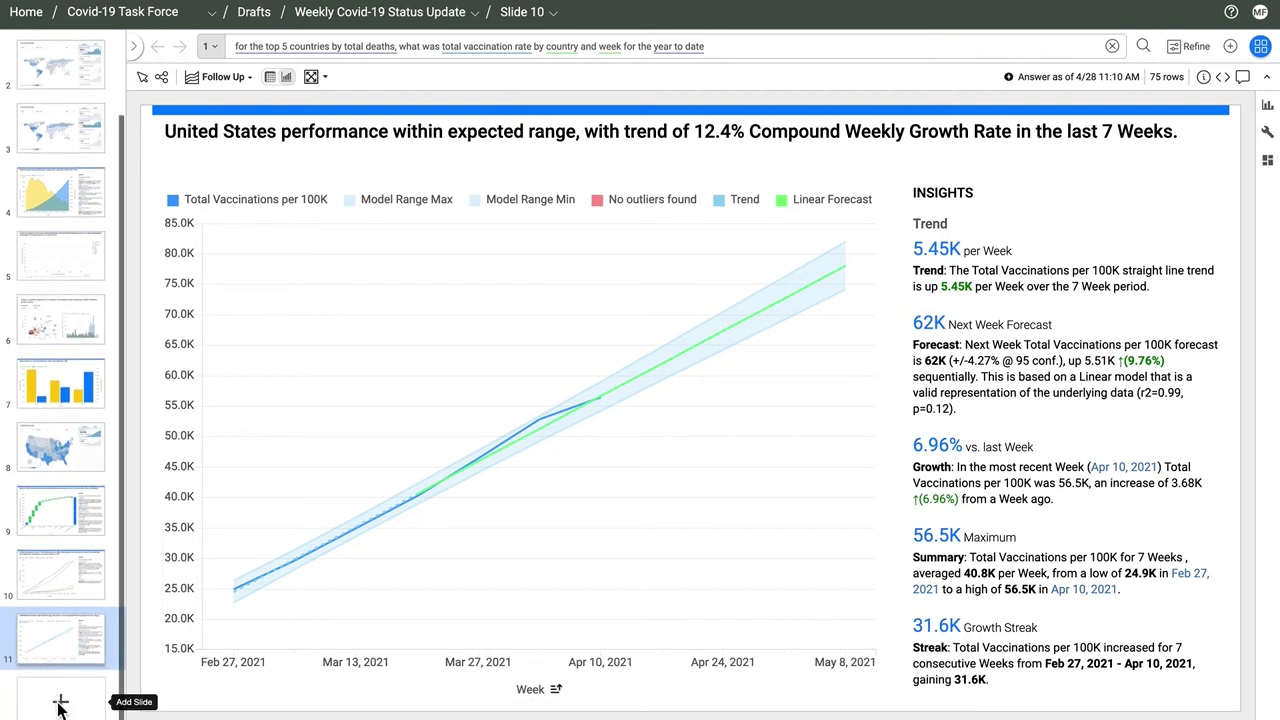
{"action": "left_click", "coordinate": [57, 702]}
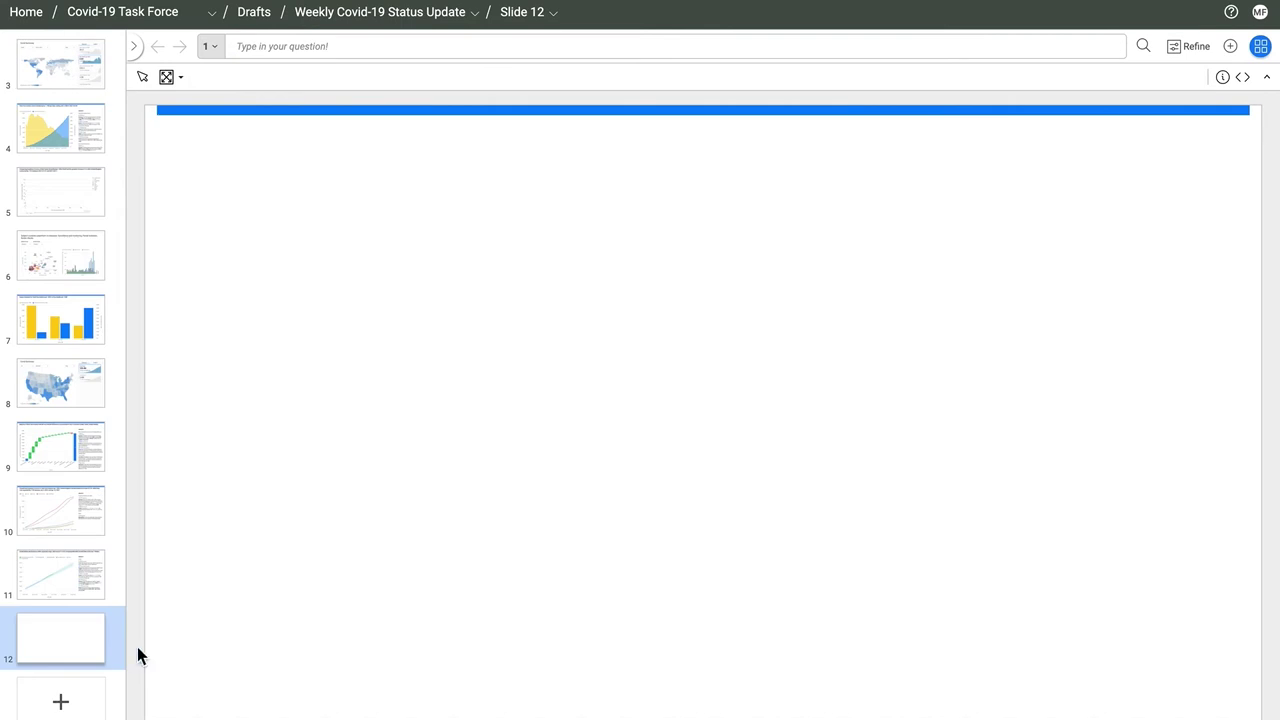
On the new slide, ask which conditions had the highest Covid morbidity in Michigan in March 2021
{"action": "left_click", "coordinate": [249, 47]}
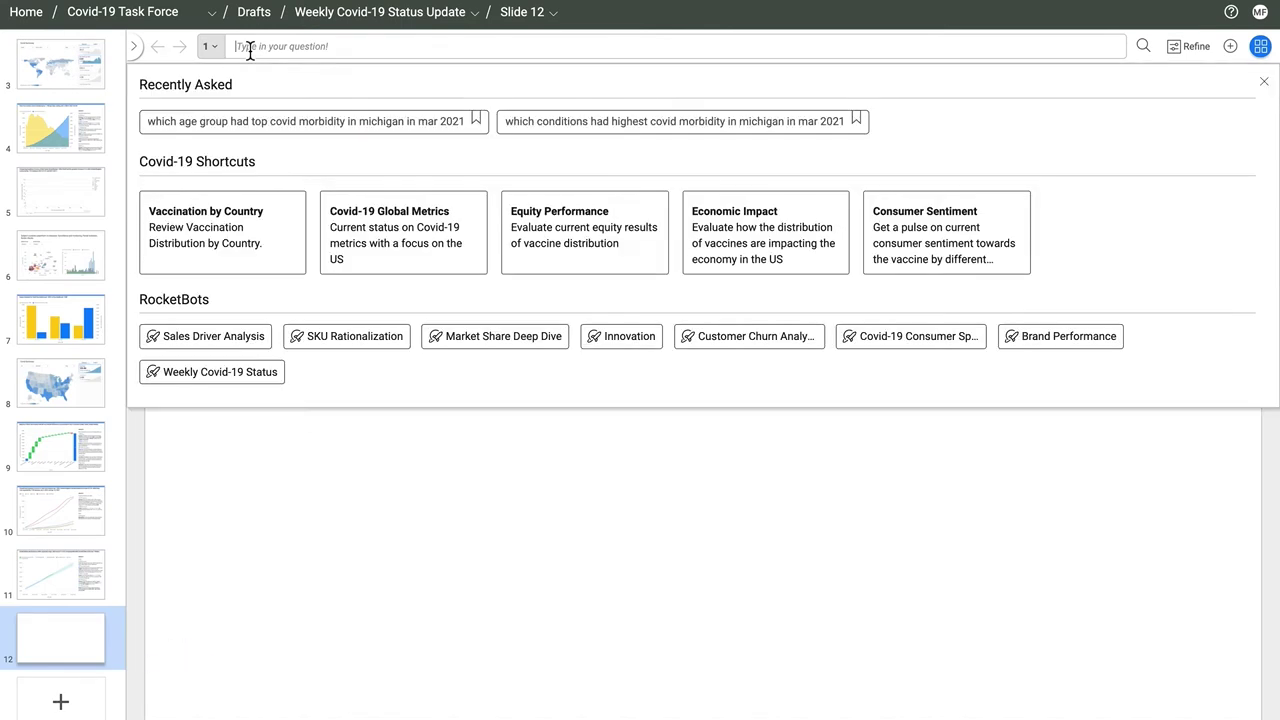
{"action": "type", "text": "which cond"}
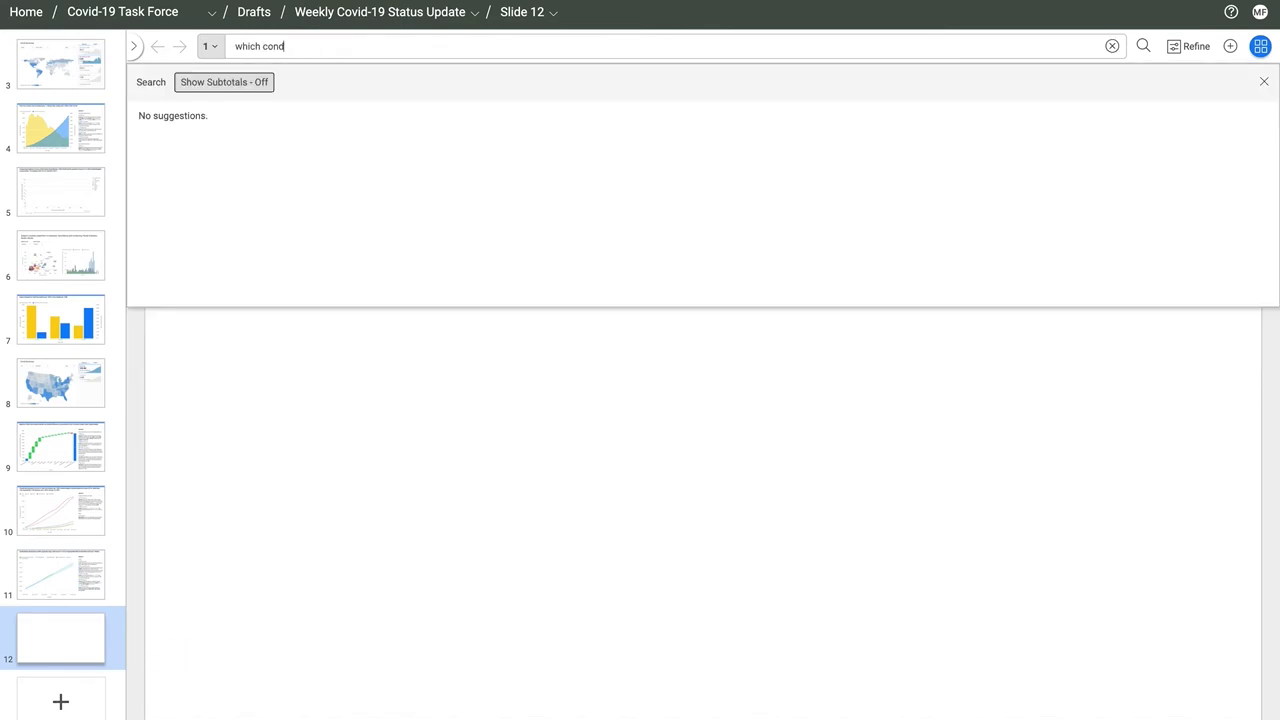
{"action": "type", "text": "itions had highest covid morbidity in michigan in mar 2021"}
{"action": "key", "text": "Return"}
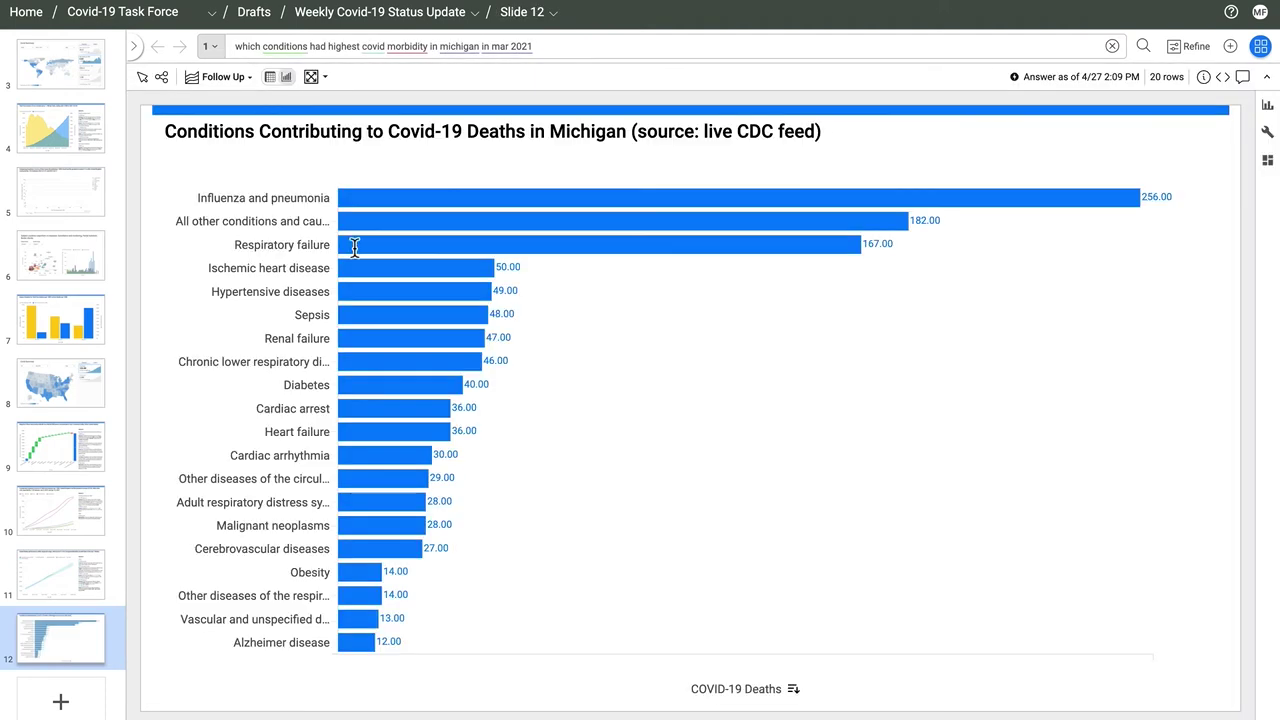
Narrow the Michigan conditions bar chart to the left half of the slide
{"action": "left_click", "coordinate": [1207, 704]}
{"action": "left_click_drag", "start_coordinate": [1207, 704], "coordinate": [669, 694]}
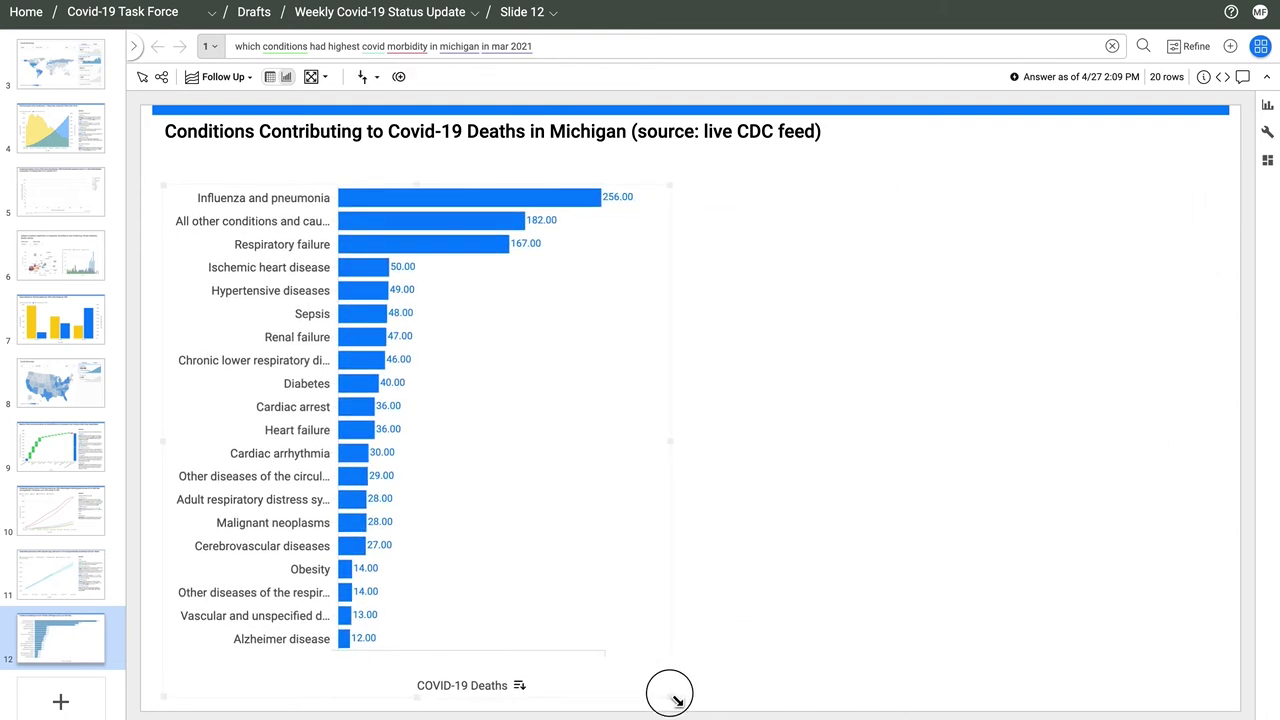
{"action": "left_click", "coordinate": [212, 47]}
Add a second chart of the age groups with top Covid morbidity in Michigan in March 2021, placed beside the first and enlarged
{"action": "left_click", "coordinate": [239, 132]}
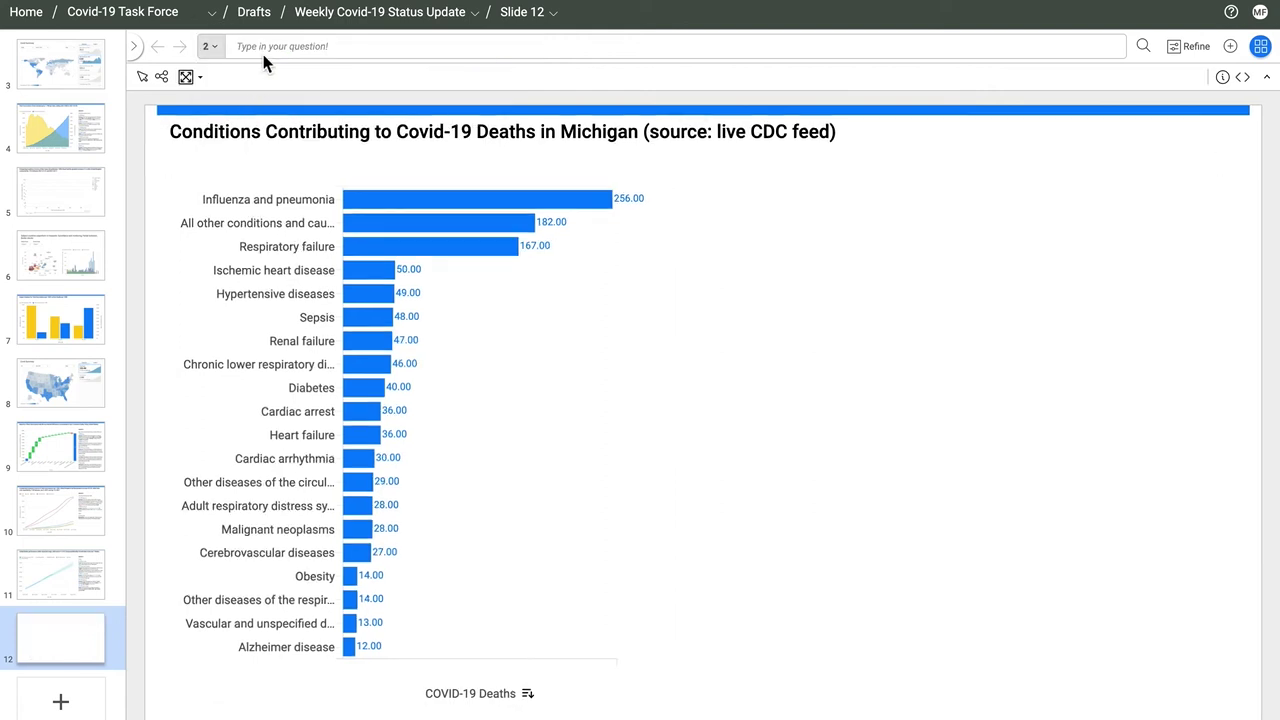
{"action": "left_click", "coordinate": [263, 47]}
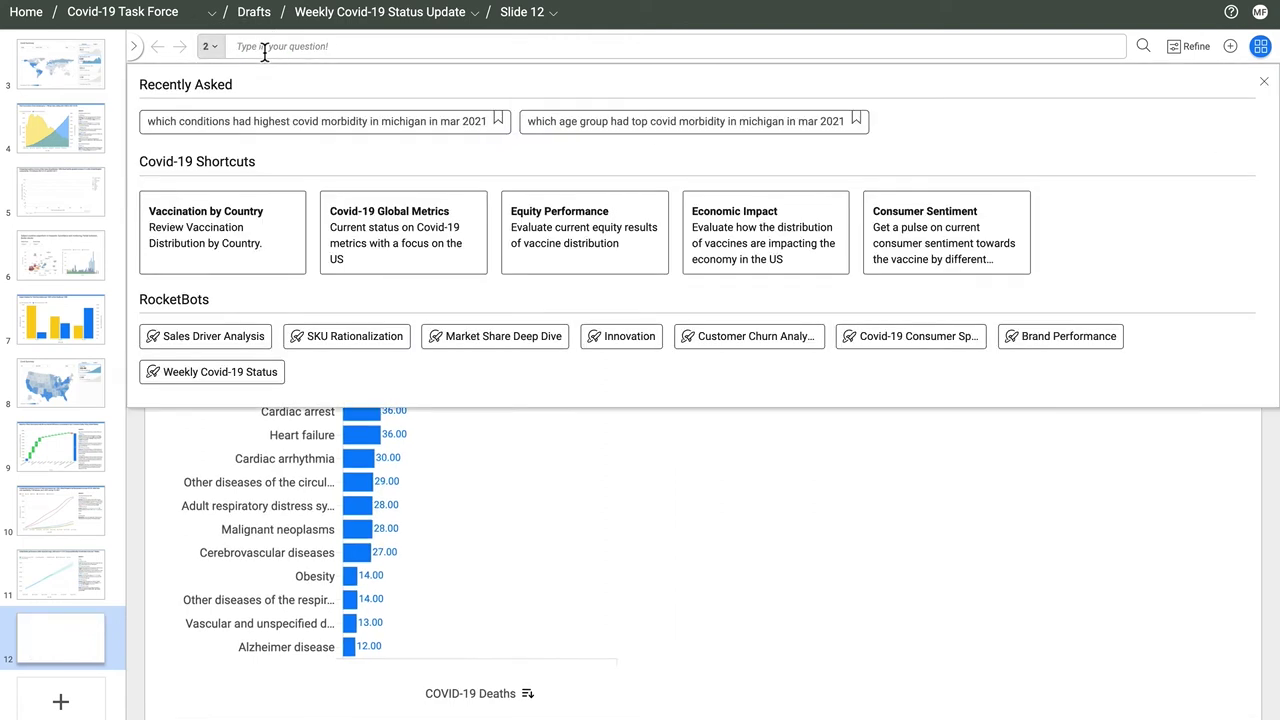
{"action": "type", "text": "which age group had top covid"}
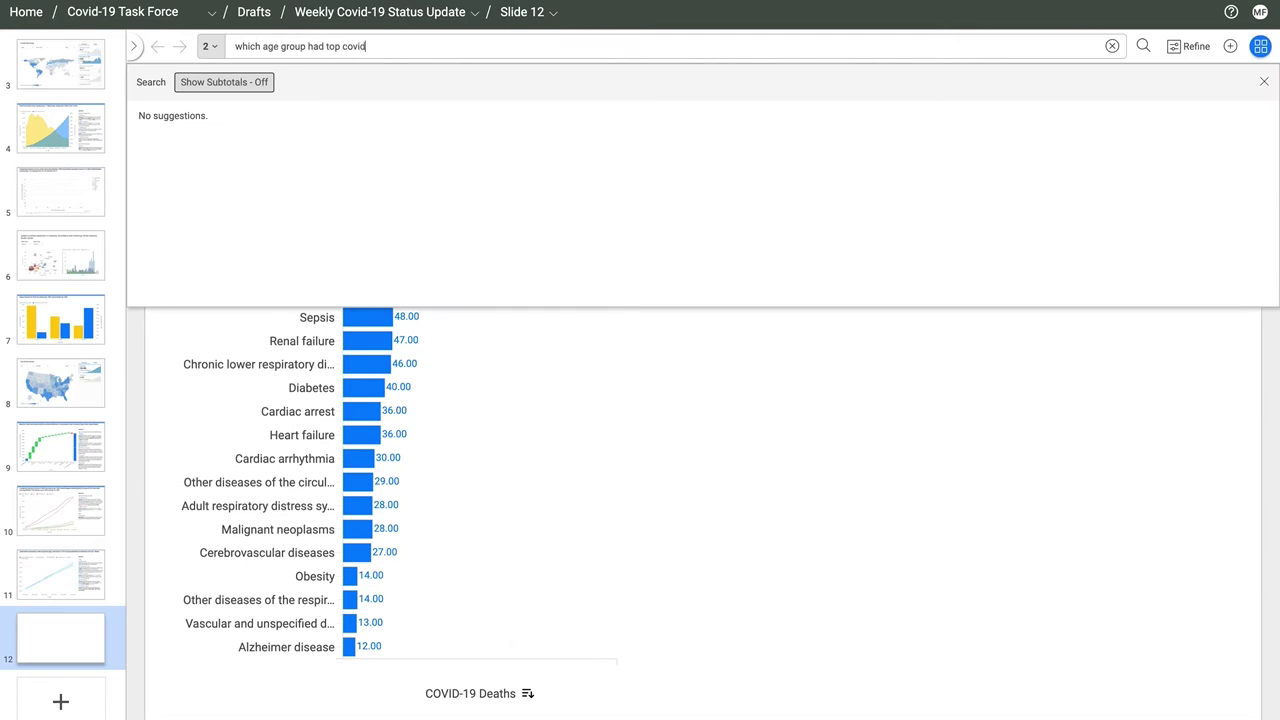
{"action": "type", "text": " morbidity in michigan in mar 2021"}
{"action": "key", "text": "Return"}
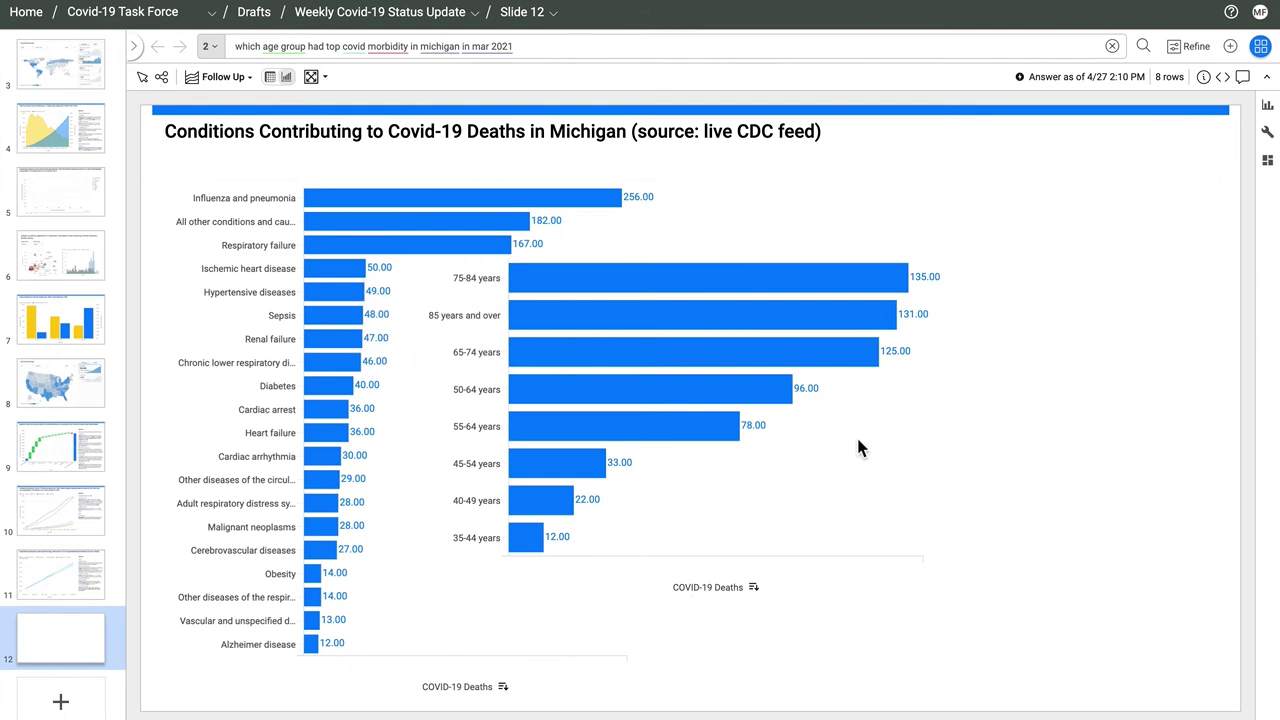
{"action": "left_click_drag", "start_coordinate": [869, 484], "coordinate": [1066, 440]}
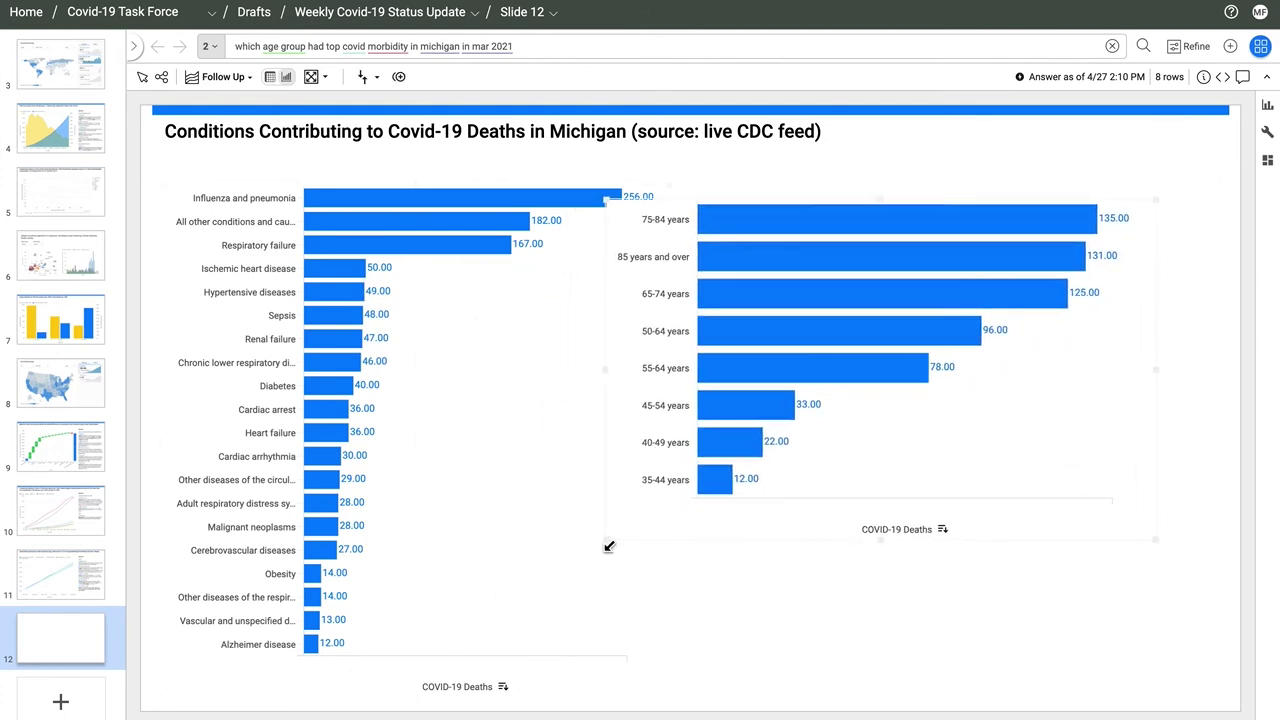
{"action": "left_click_drag", "start_coordinate": [609, 546], "coordinate": [701, 667]}
Change the age-group chart to a Column chart after trying Pie
{"action": "left_click", "coordinate": [1268, 105]}
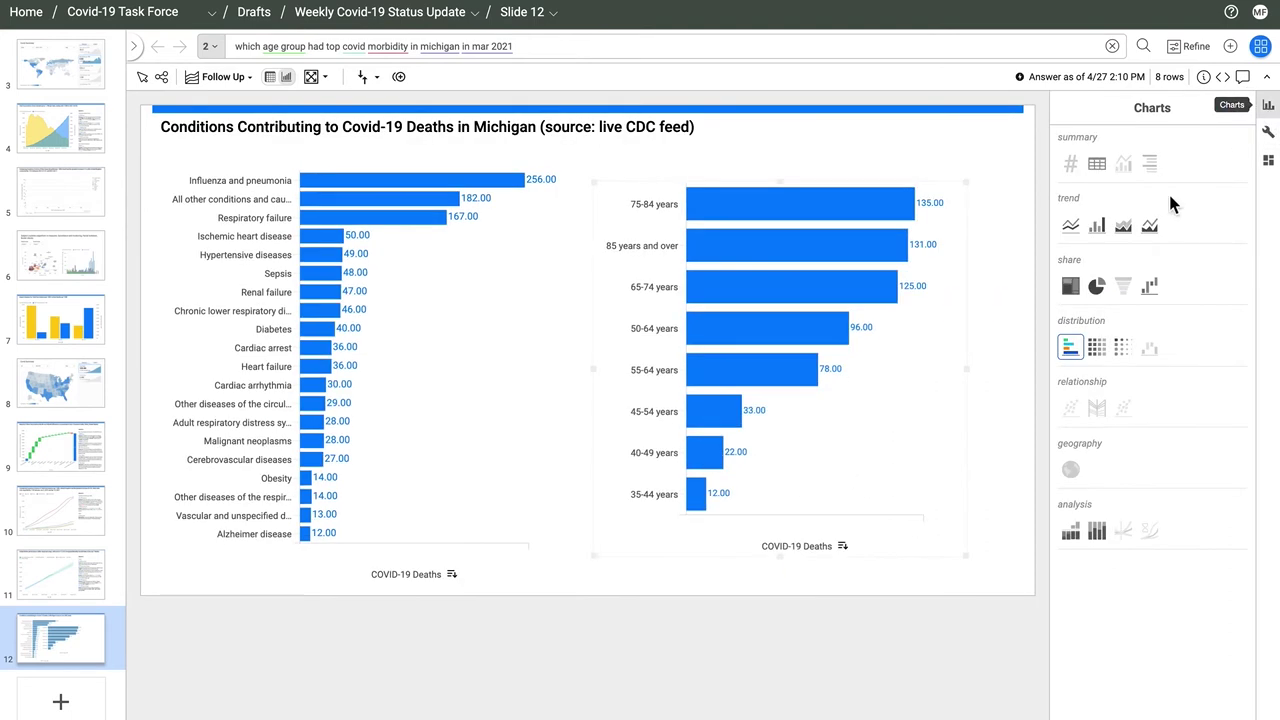
{"action": "left_click", "coordinate": [1096, 286]}
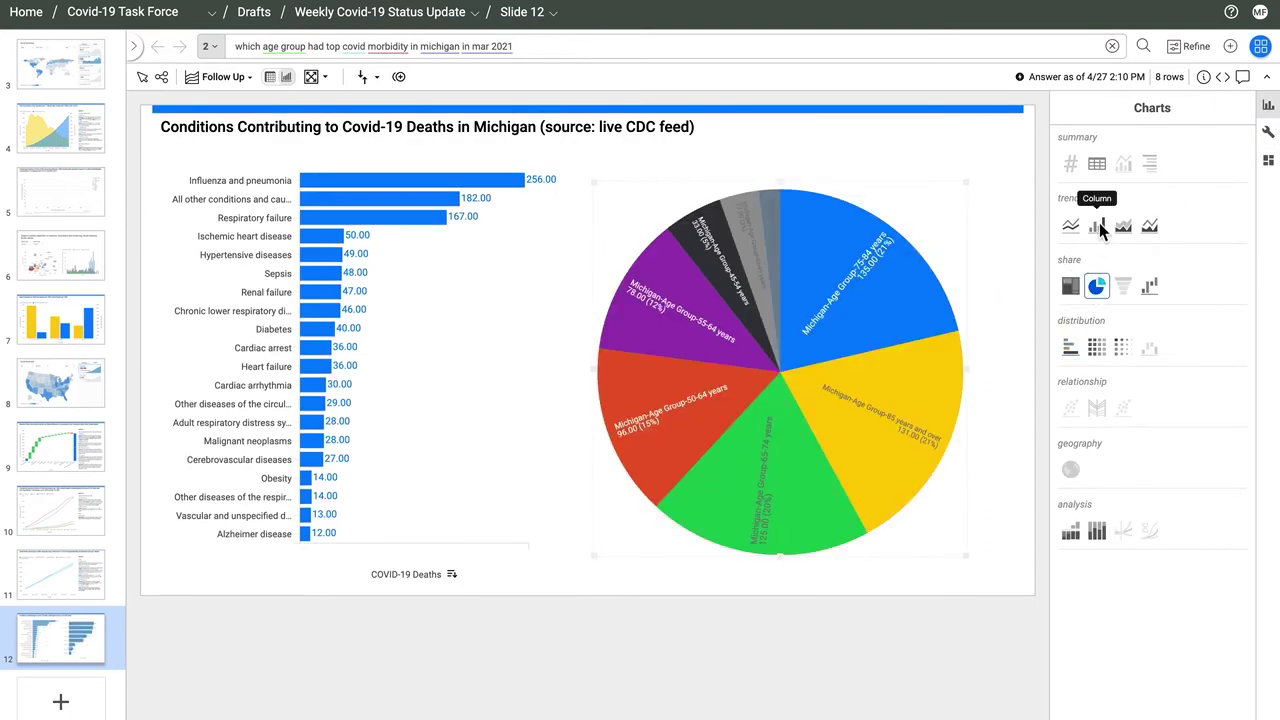
{"action": "left_click", "coordinate": [1099, 224]}
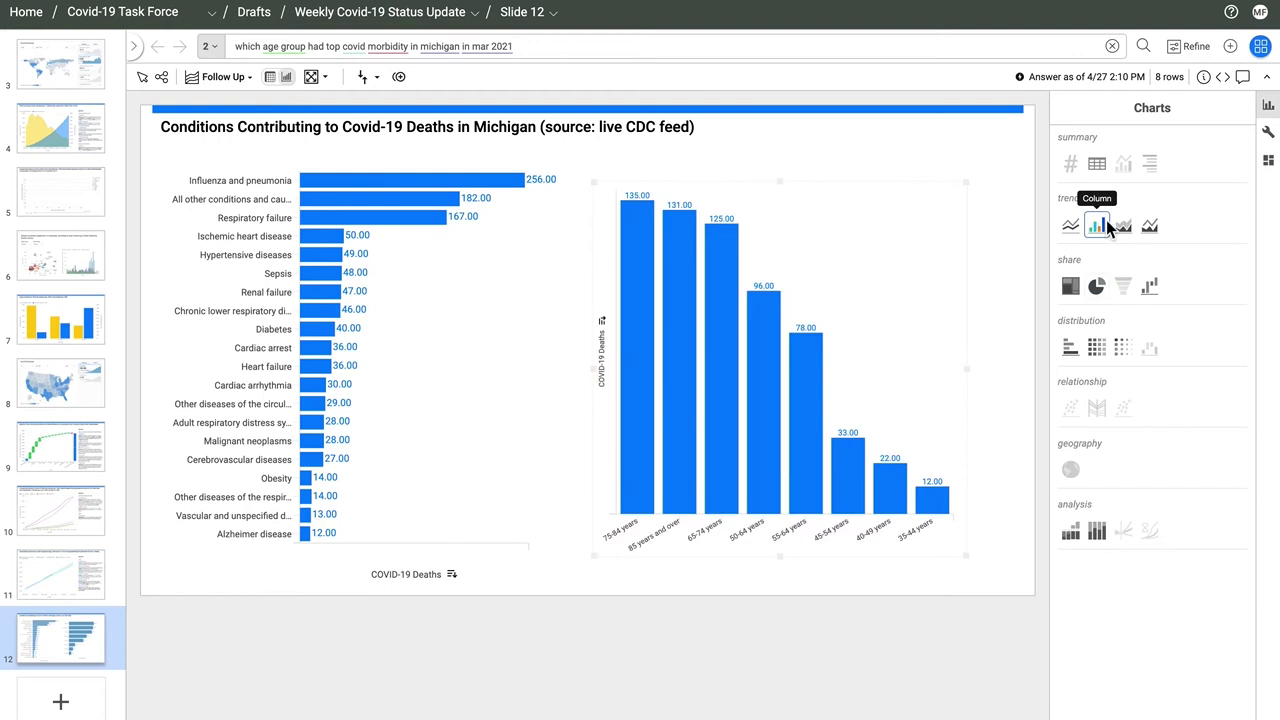
{"action": "left_click", "coordinate": [1268, 108]}
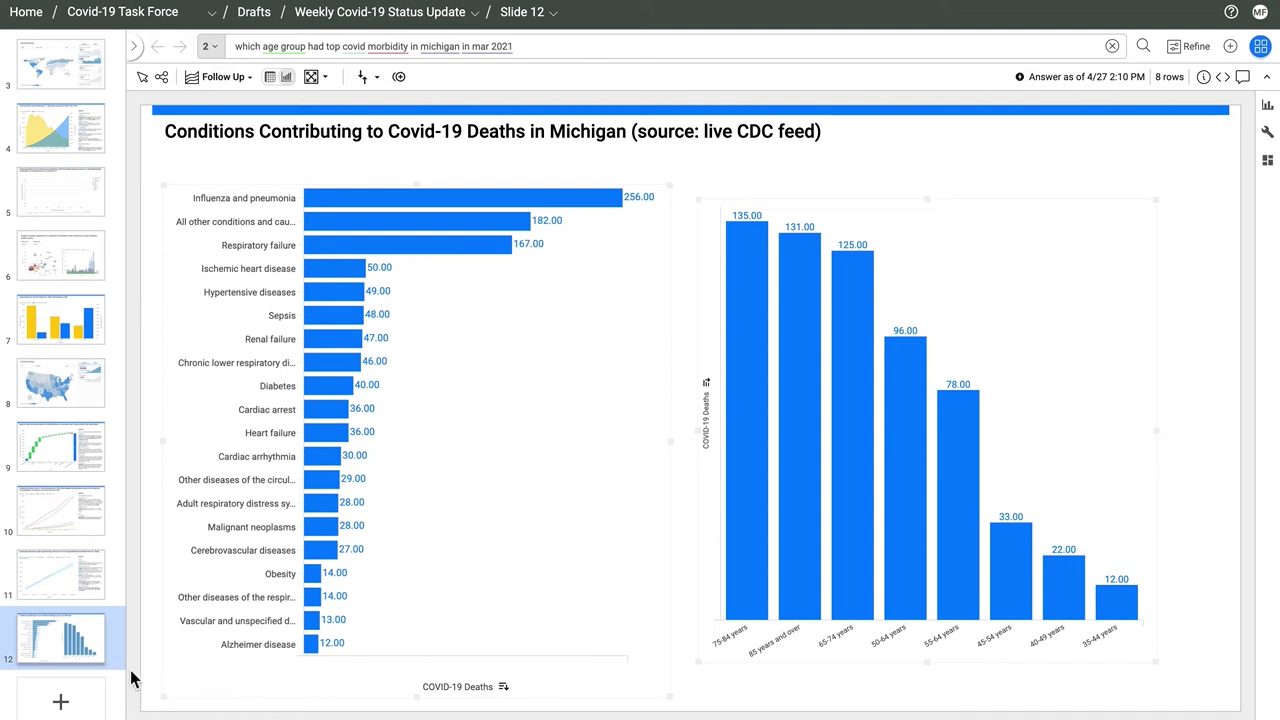
Add a new slide asking 'new vaccinations hesitancy factors in the united states'
{"action": "left_click", "coordinate": [56, 701]}
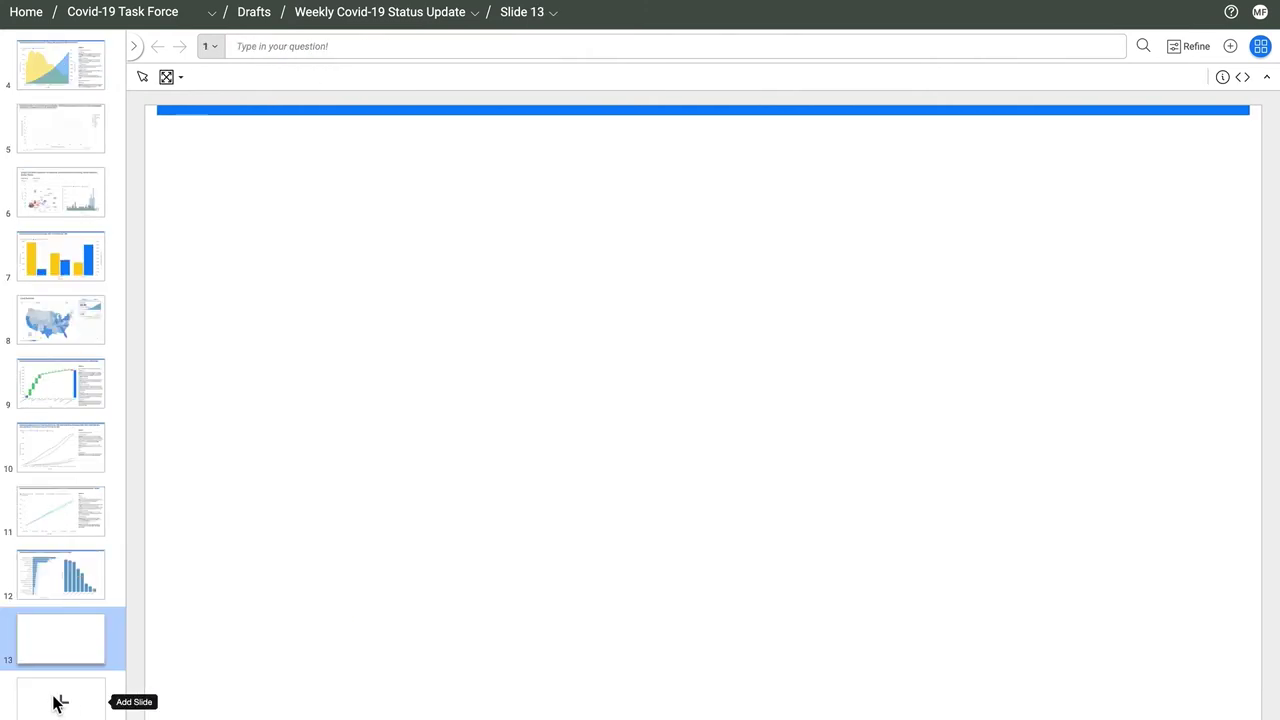
{"action": "left_click", "coordinate": [287, 47]}
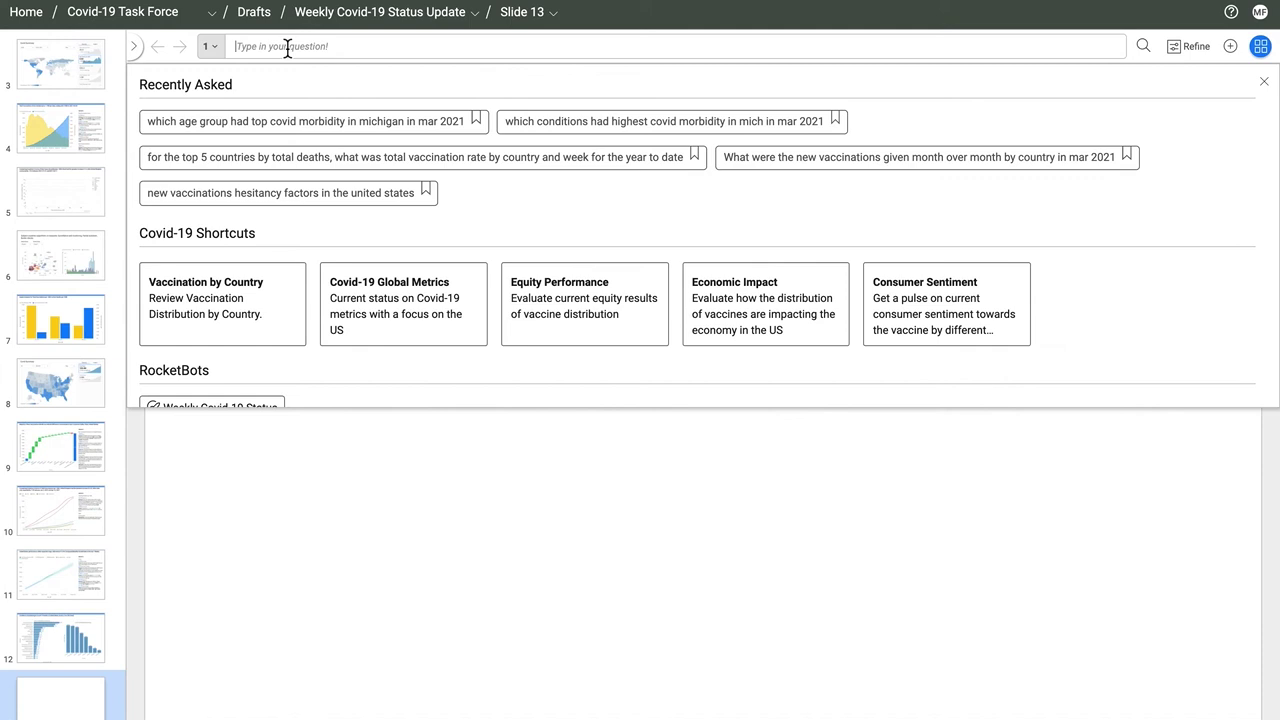
{"action": "type", "text": "new vaccinations hesitancy f"}
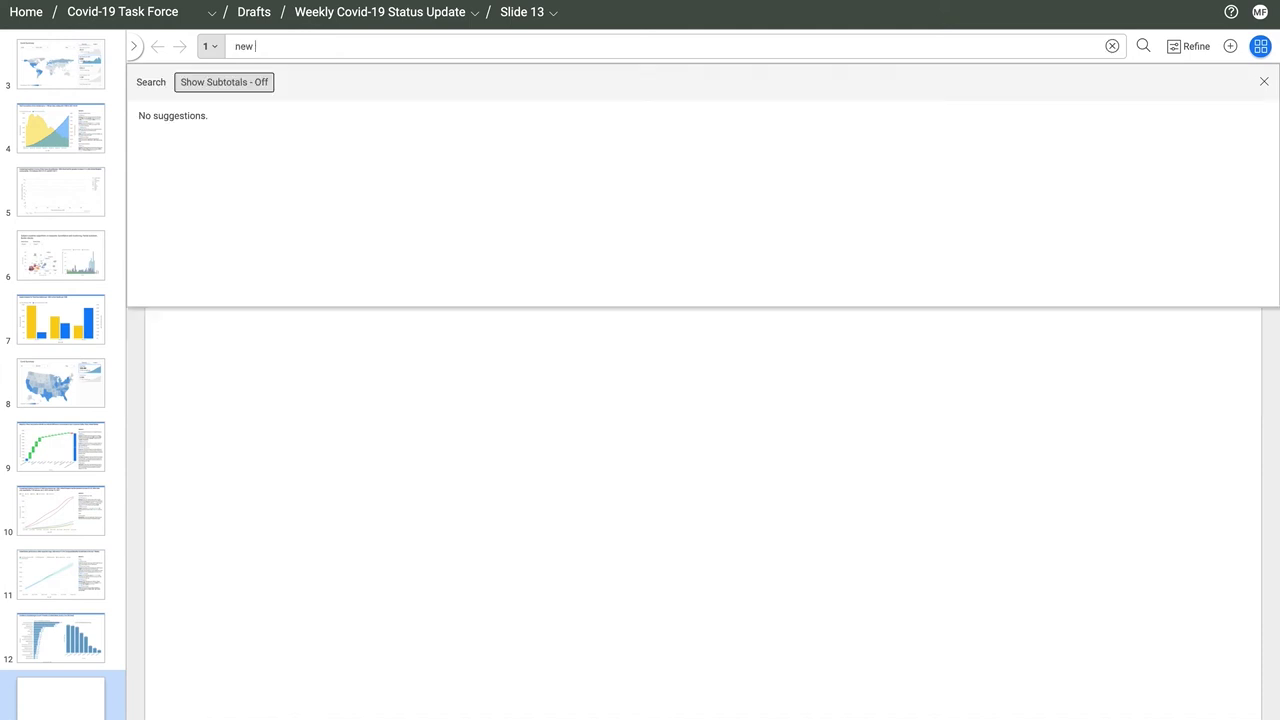
{"action": "type", "text": "actors in the united states"}
{"action": "key", "text": "Return"}
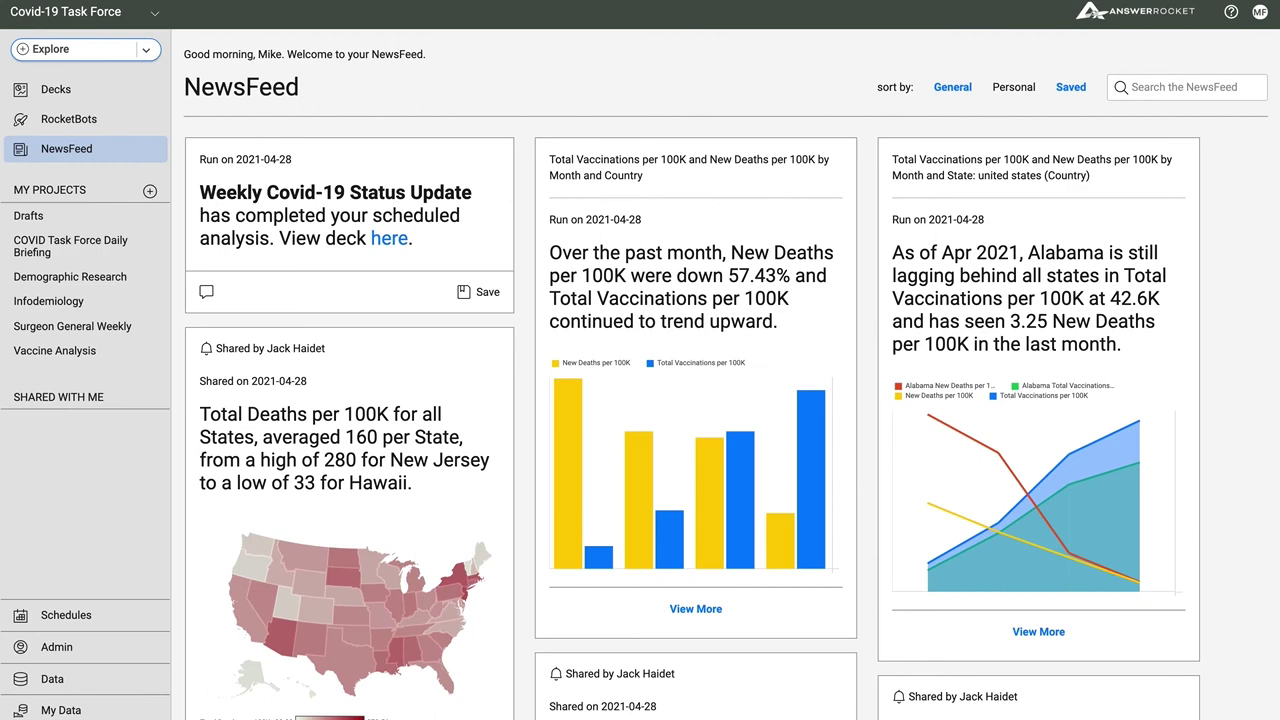
Upload Vaccines by Manufacturer.csv to the Covid-19 Task Force data site and view its field metadata
{"action": "left_click", "coordinate": [62, 710]}
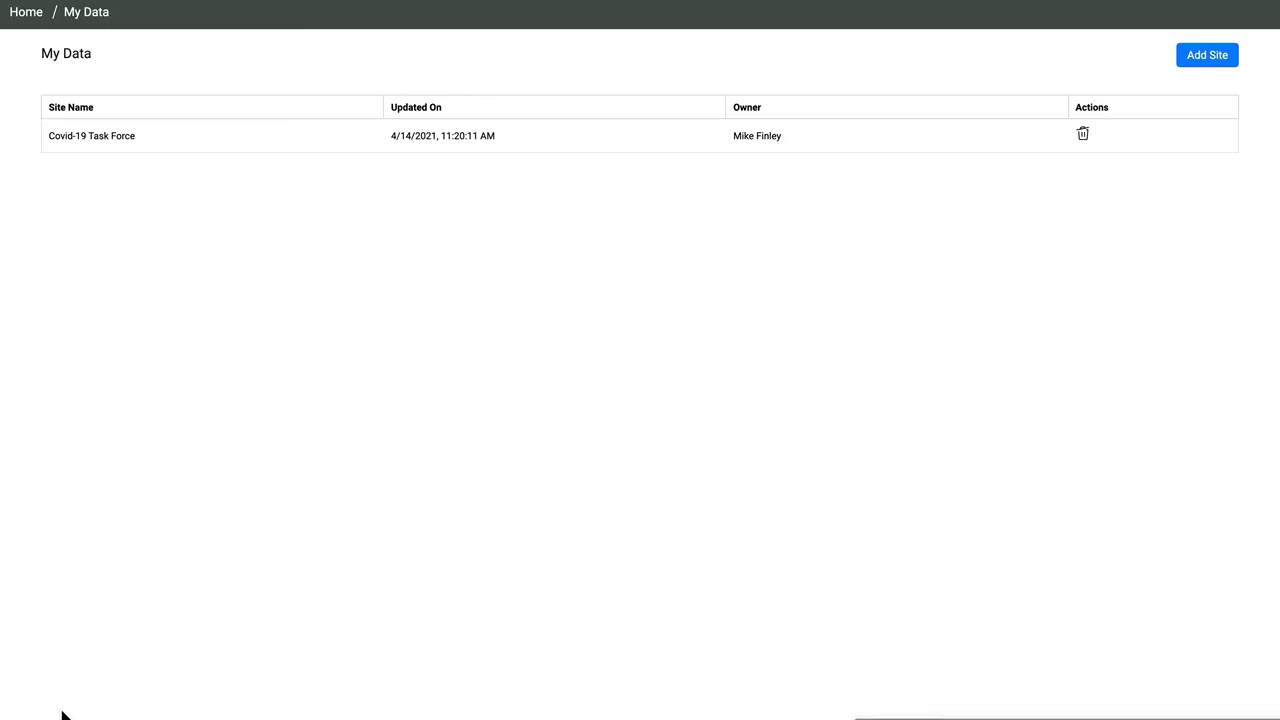
{"action": "left_click", "coordinate": [316, 142]}
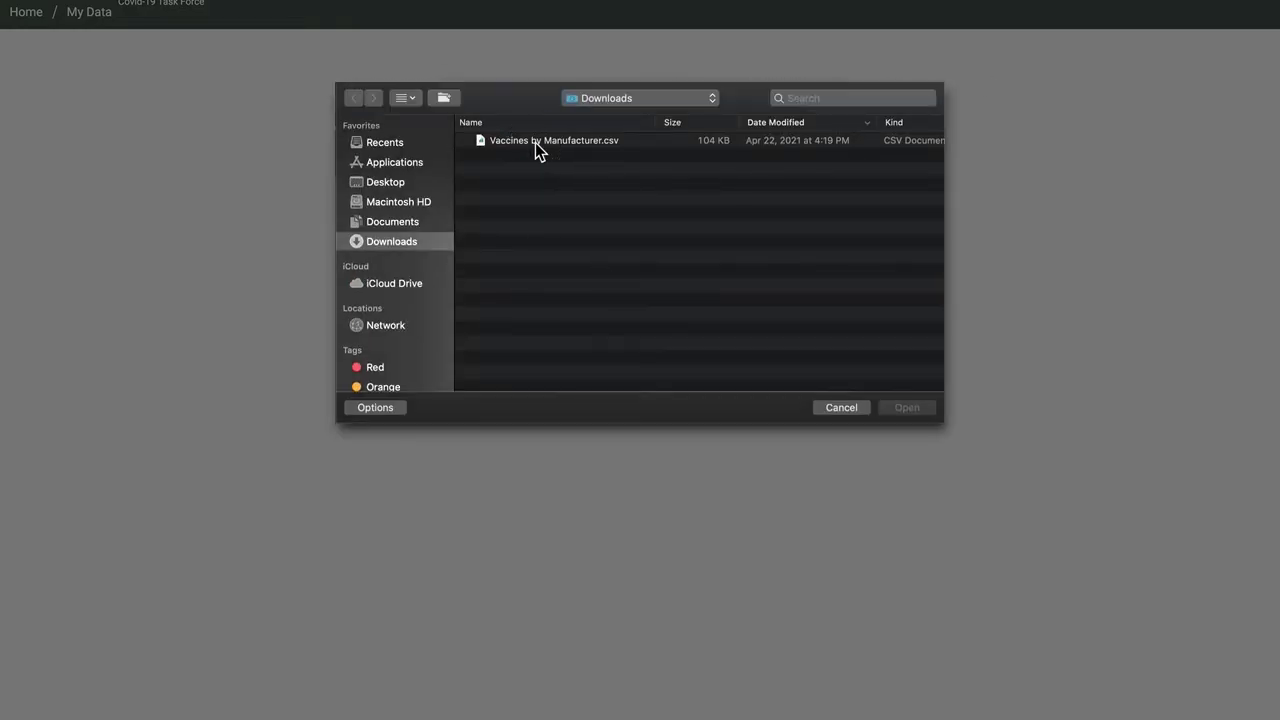
{"action": "double_click", "coordinate": [535, 142]}
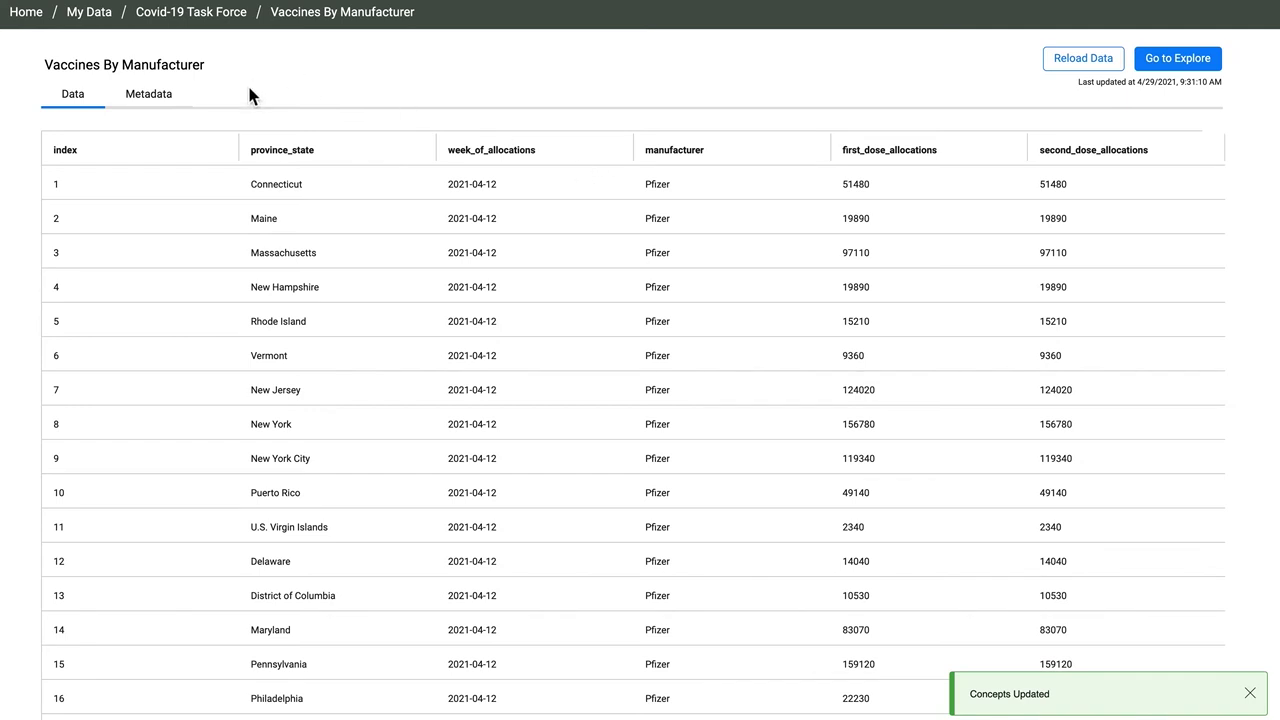
{"action": "left_click", "coordinate": [150, 96]}
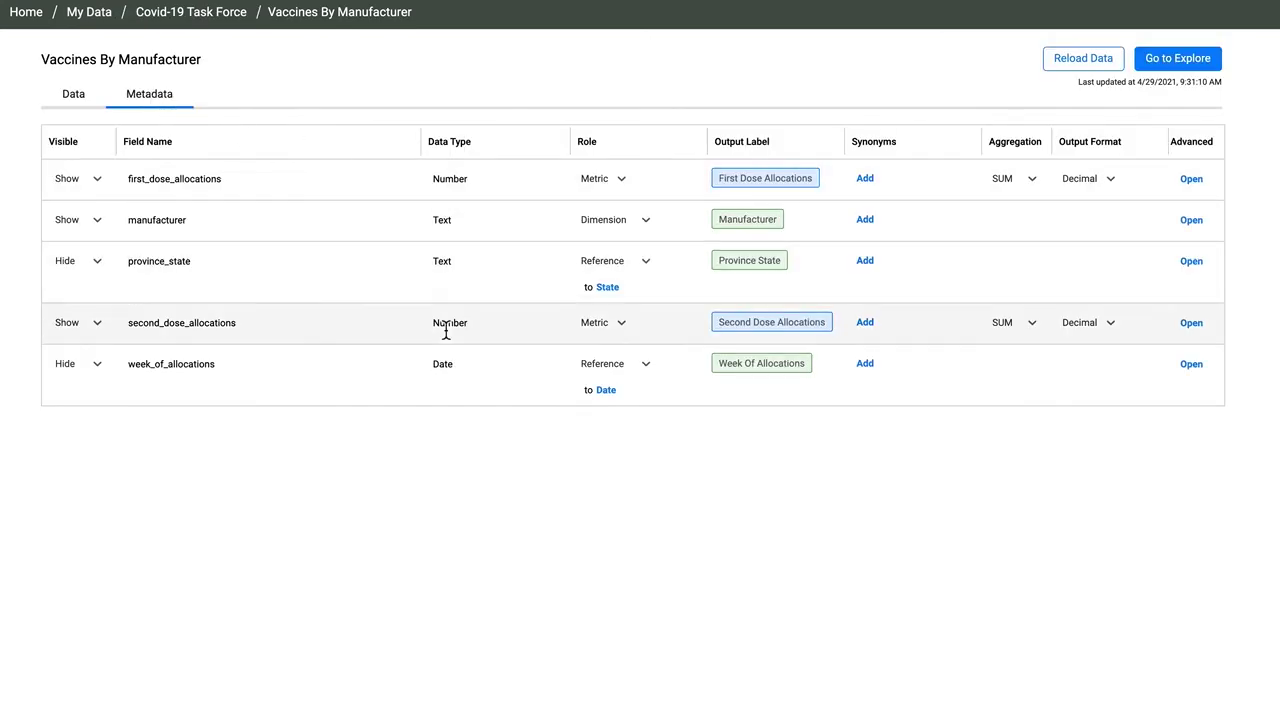
Keep manufacturer as a Dimension and give it the synonyms mfr and producer
{"action": "left_click", "coordinate": [646, 222]}
{"action": "left_click", "coordinate": [646, 222]}
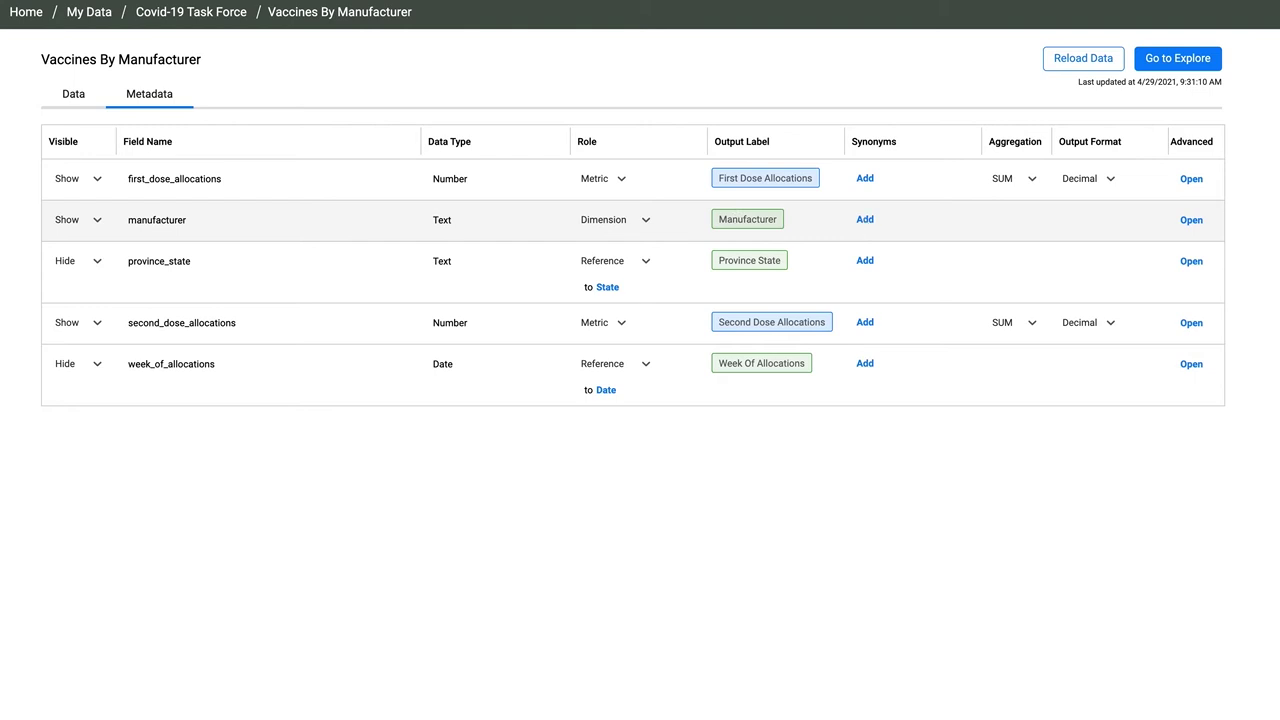
{"action": "left_click", "coordinate": [864, 220]}
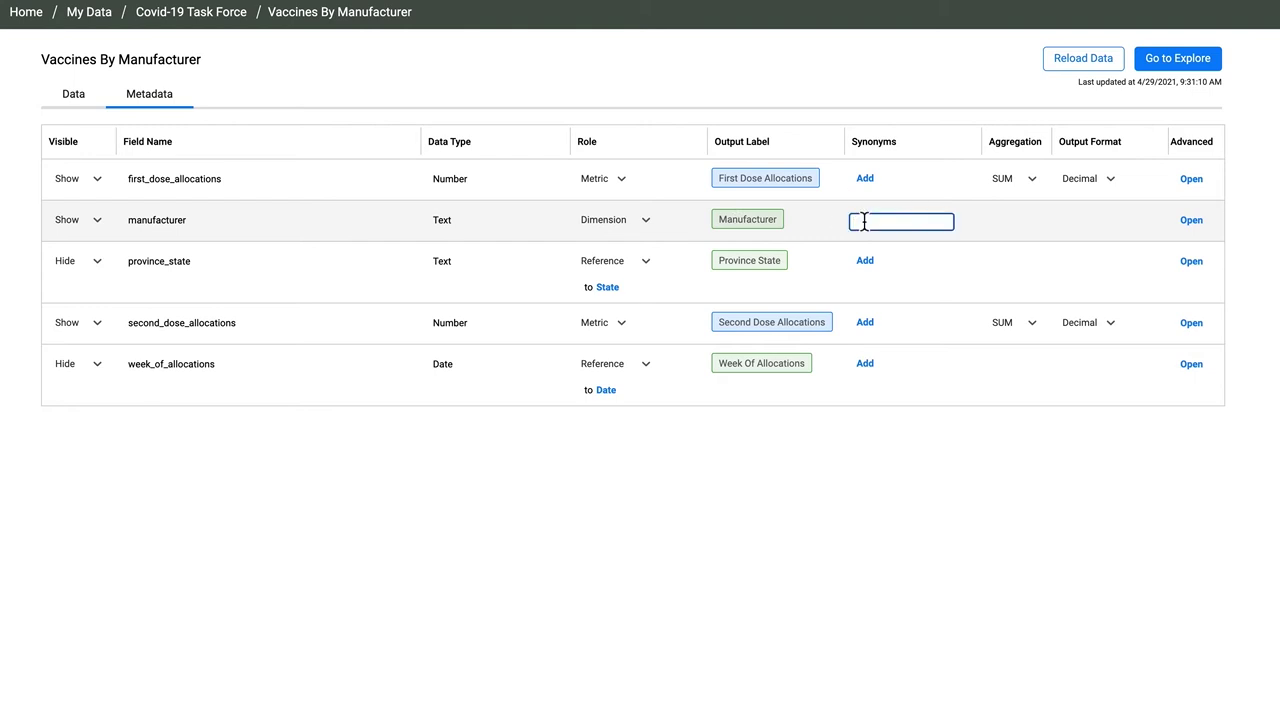
{"action": "type", "text": "mfr"}
{"action": "key", "text": "Return"}
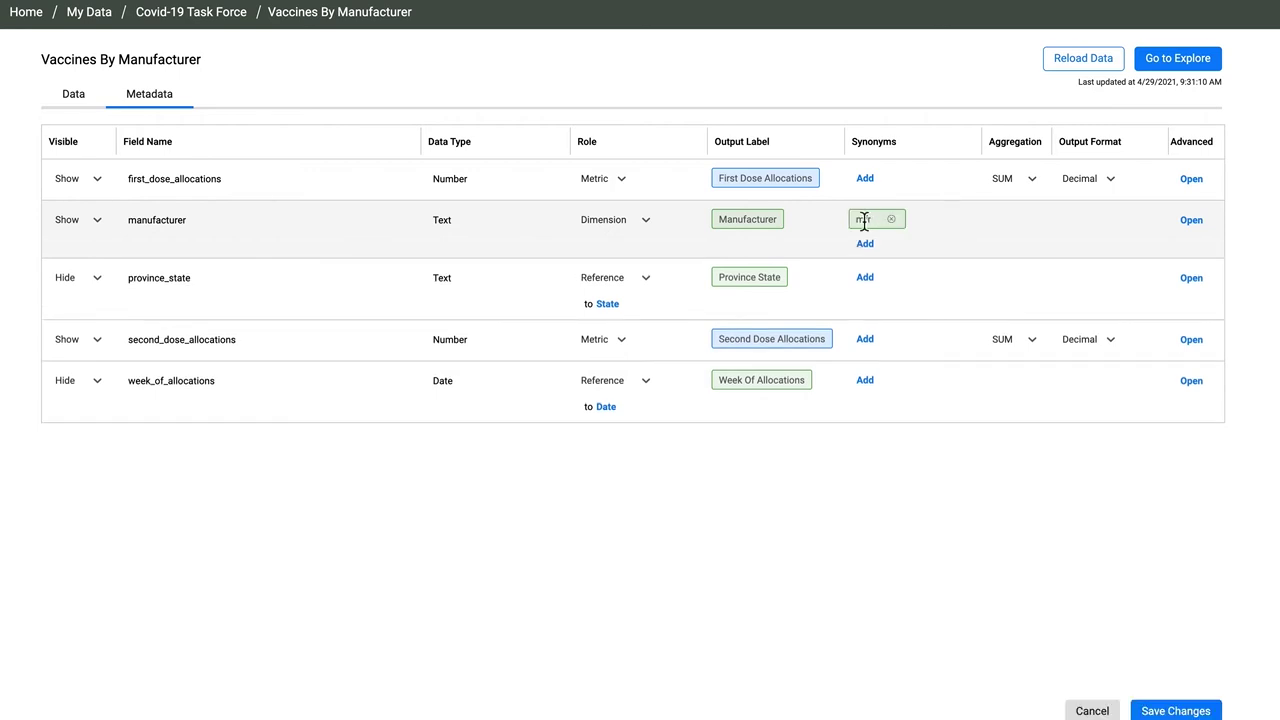
{"action": "left_click", "coordinate": [866, 246]}
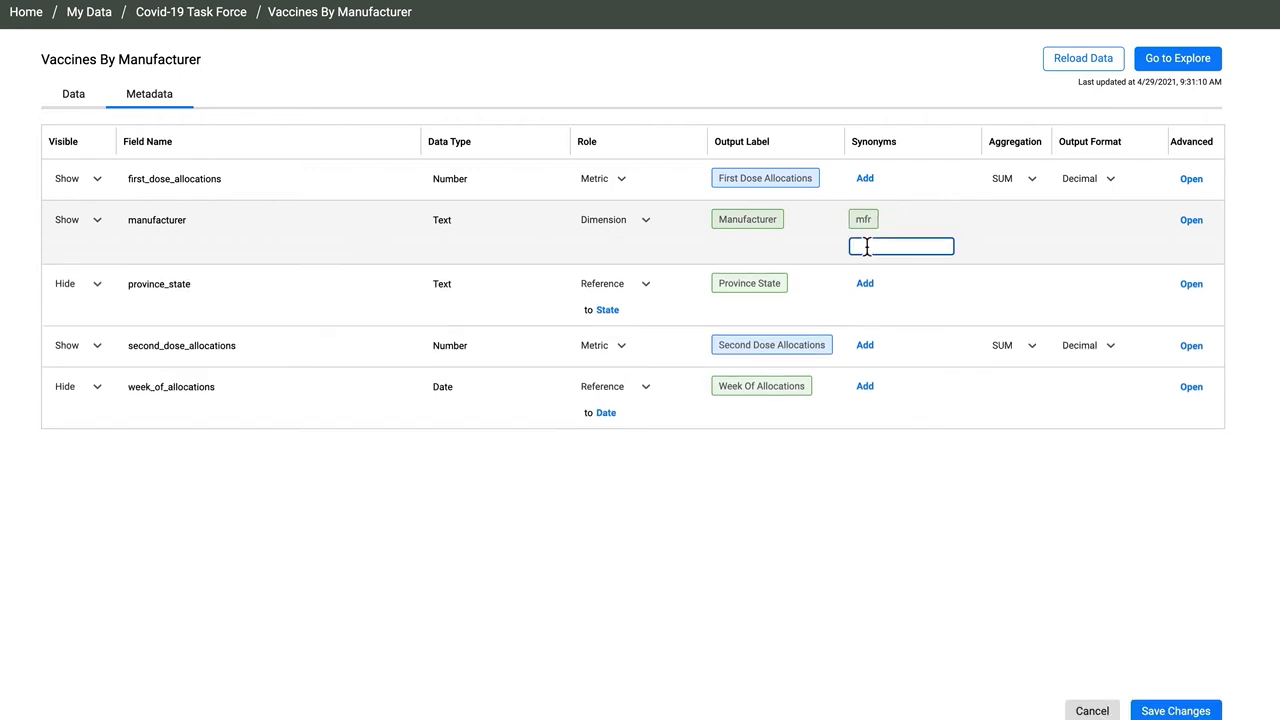
{"action": "type", "text": "producer"}
{"action": "key", "text": "Return"}
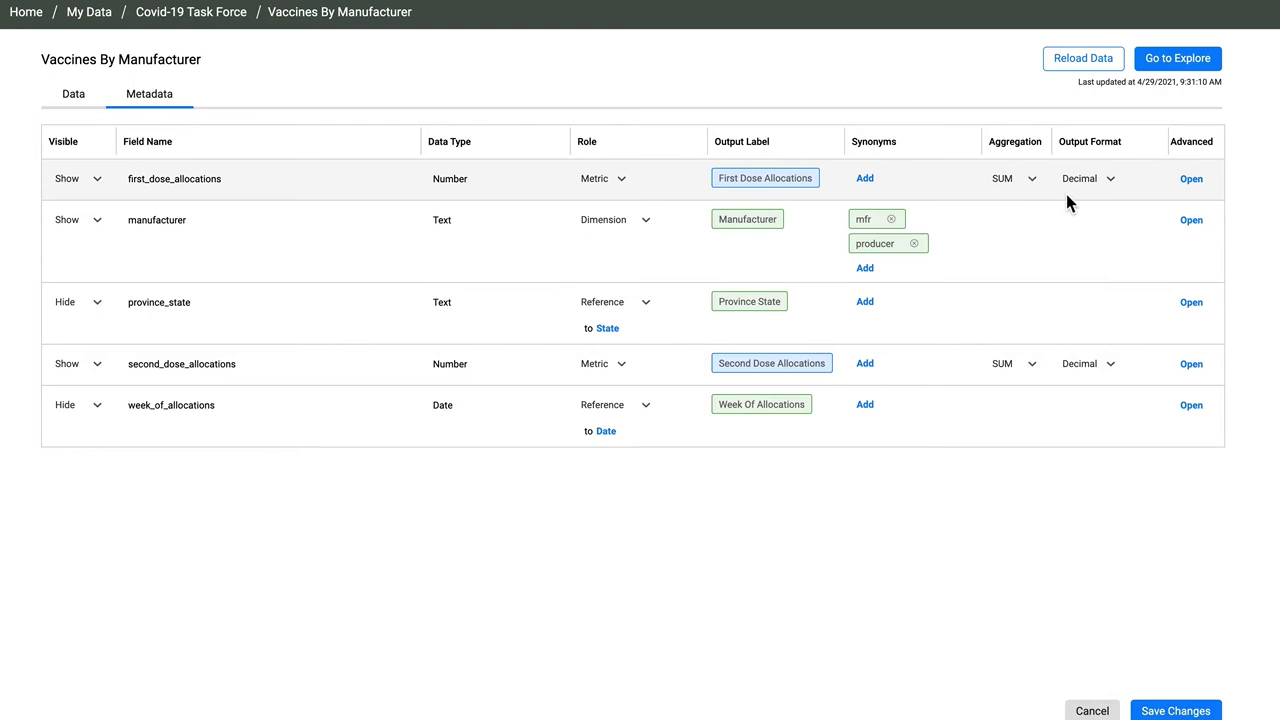
Format first_dose_allocations and second_dose_allocations as Integer, then inspect the week_of_allocations Date join
{"action": "left_click", "coordinate": [1107, 188]}
{"action": "left_click", "coordinate": [1094, 212]}
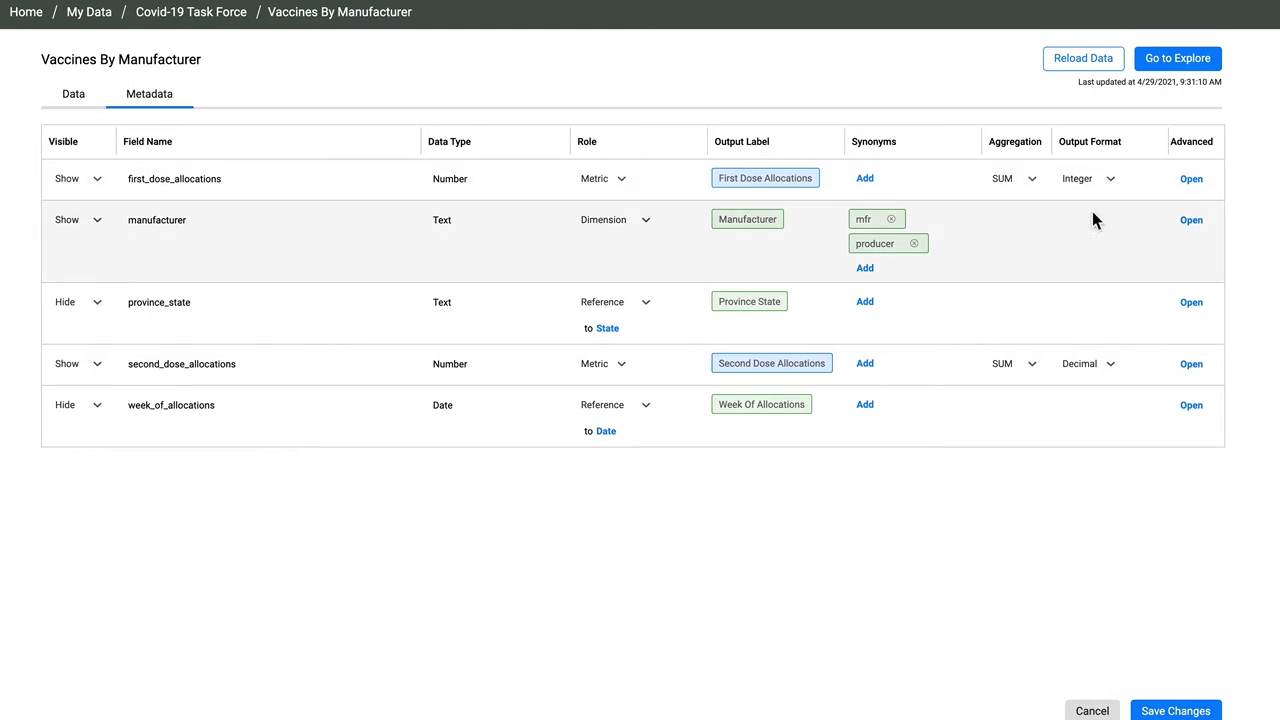
{"action": "left_click", "coordinate": [1112, 366]}
{"action": "left_click", "coordinate": [1097, 400]}
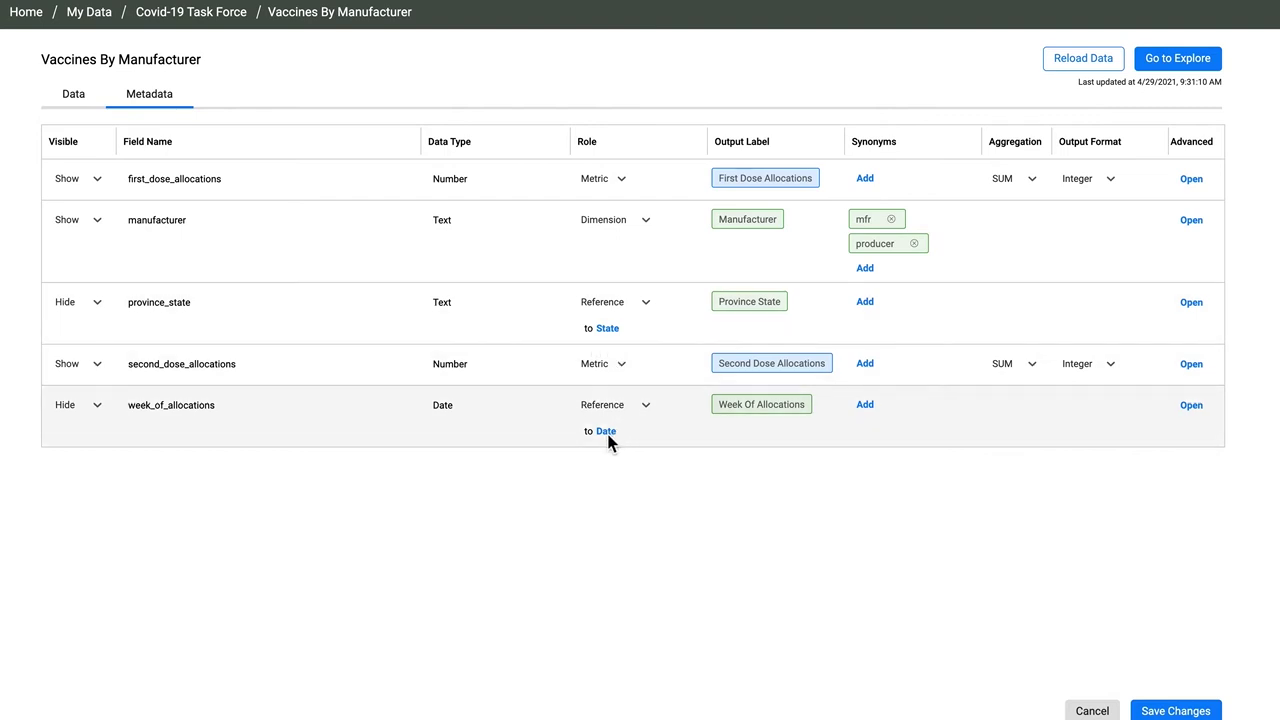
{"action": "left_click", "coordinate": [607, 433]}
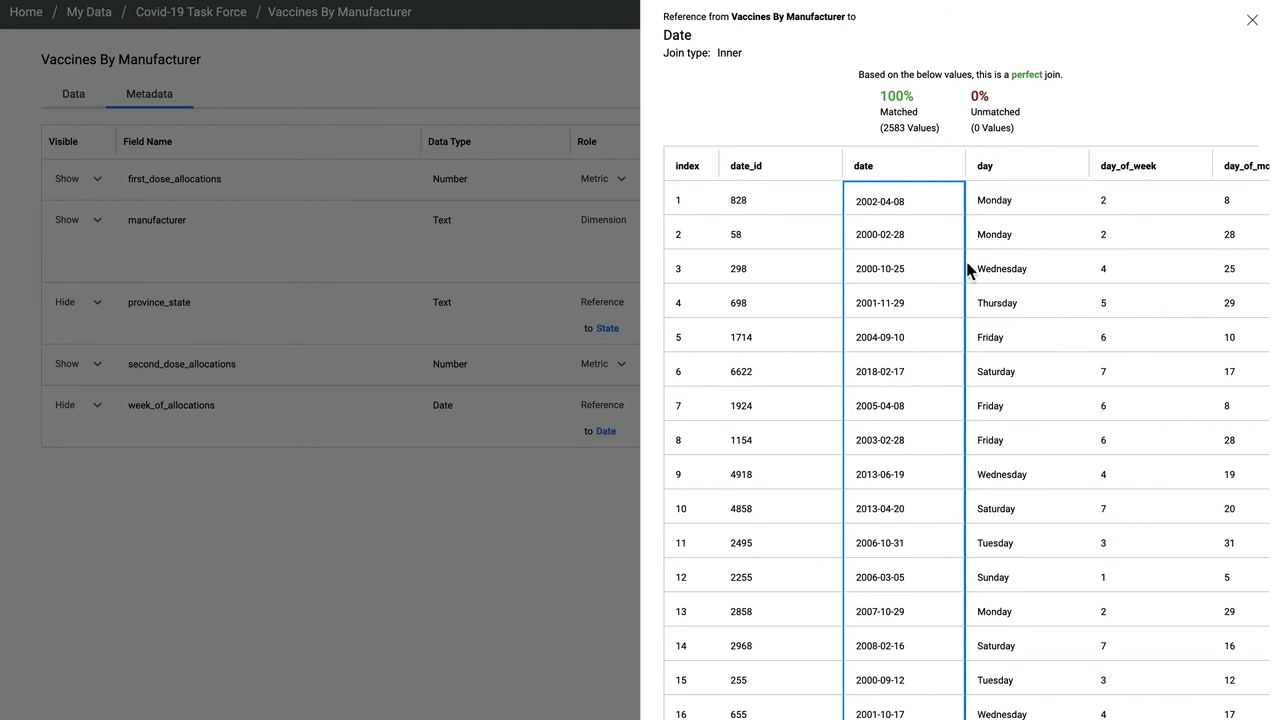
Scroll through the 100% matched Date join sample, close it, and save the metadata changes
{"action": "scroll", "coordinate": [967, 270], "scroll_direction": "right", "scroll_amount": 5}
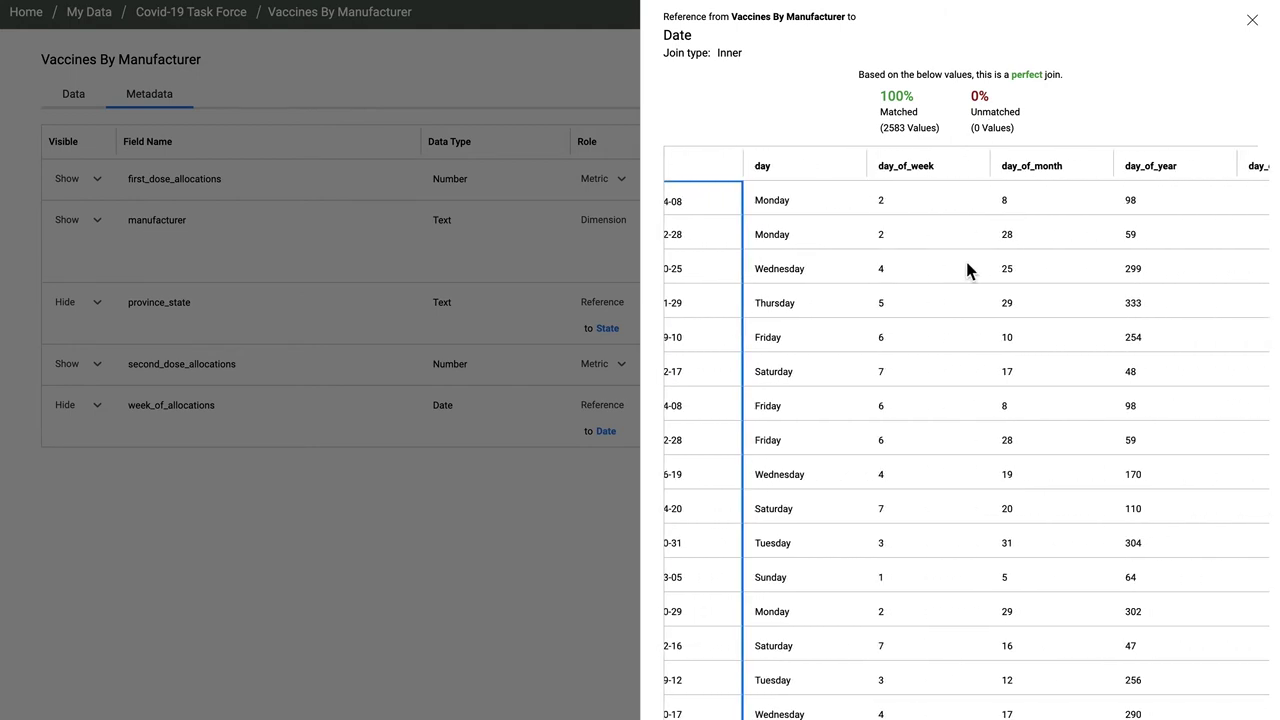
{"action": "scroll", "coordinate": [967, 270], "scroll_direction": "right", "scroll_amount": 6}
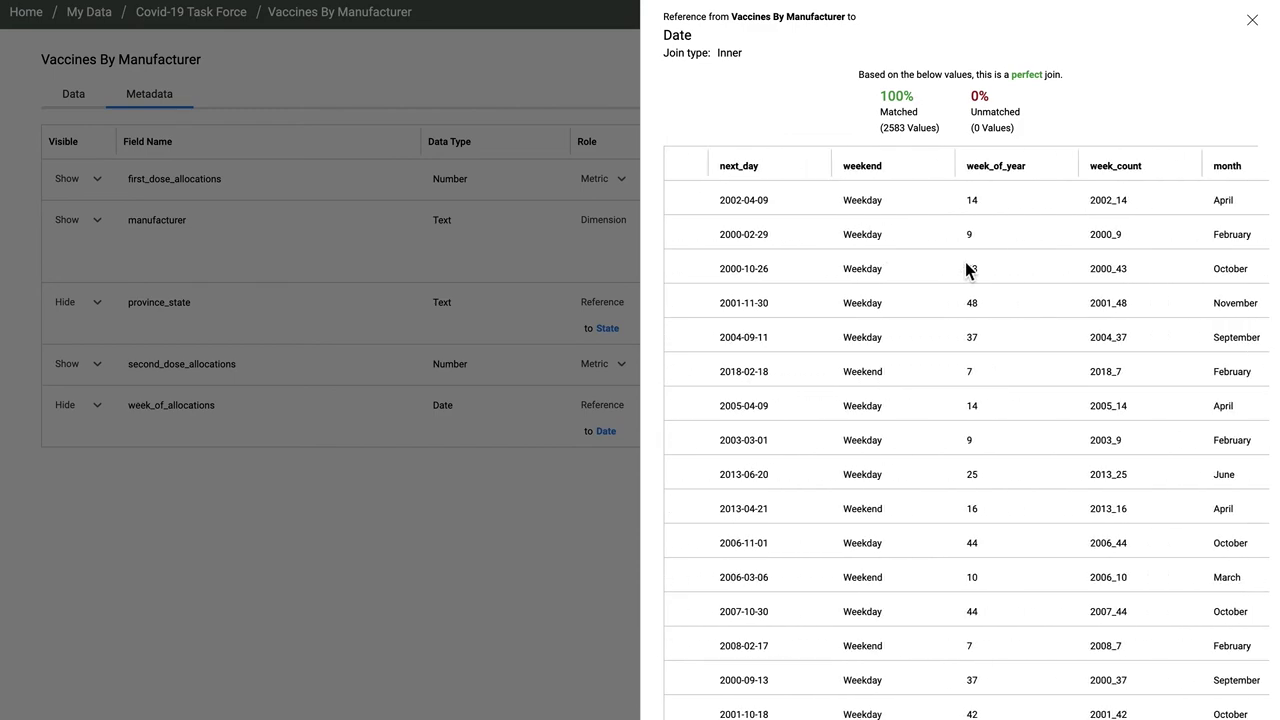
{"action": "scroll", "coordinate": [966, 270], "scroll_direction": "right", "scroll_amount": 5}
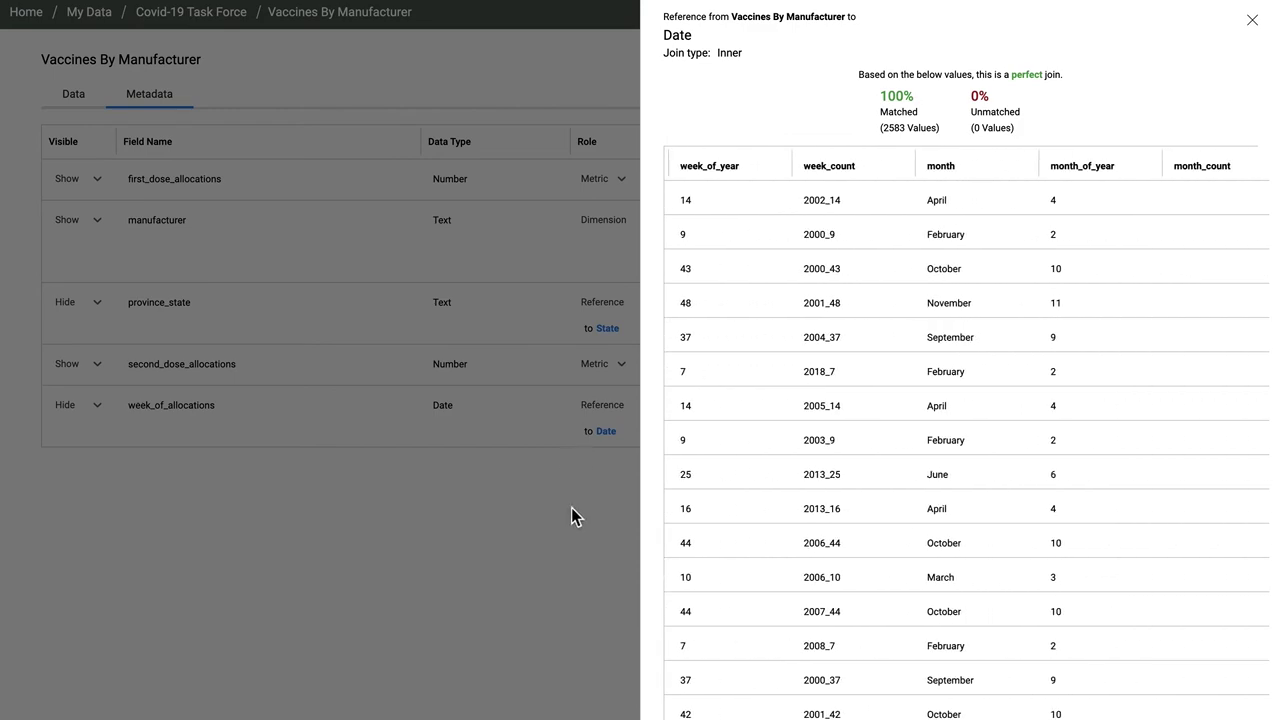
{"action": "left_click", "coordinate": [612, 550]}
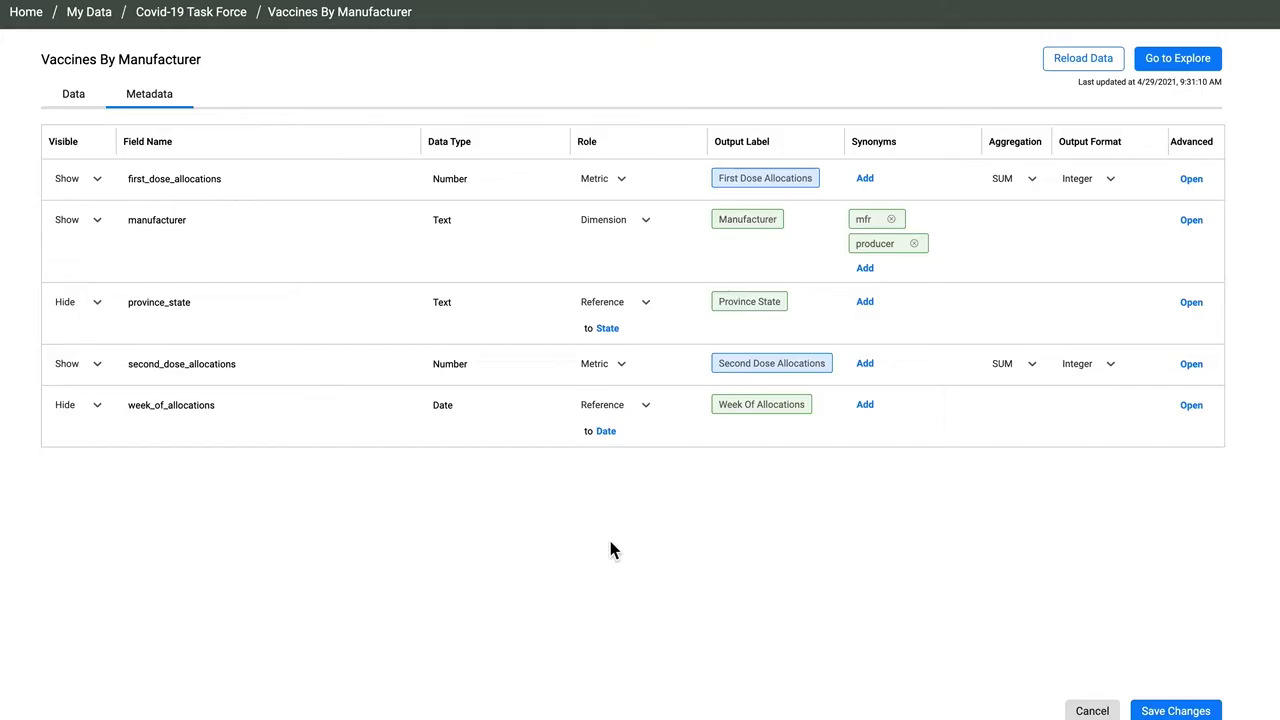
{"action": "left_click", "coordinate": [1175, 710]}
In a new exploration deck, chart first dose allocations by manufacturer and state
{"action": "left_click", "coordinate": [22, 14]}
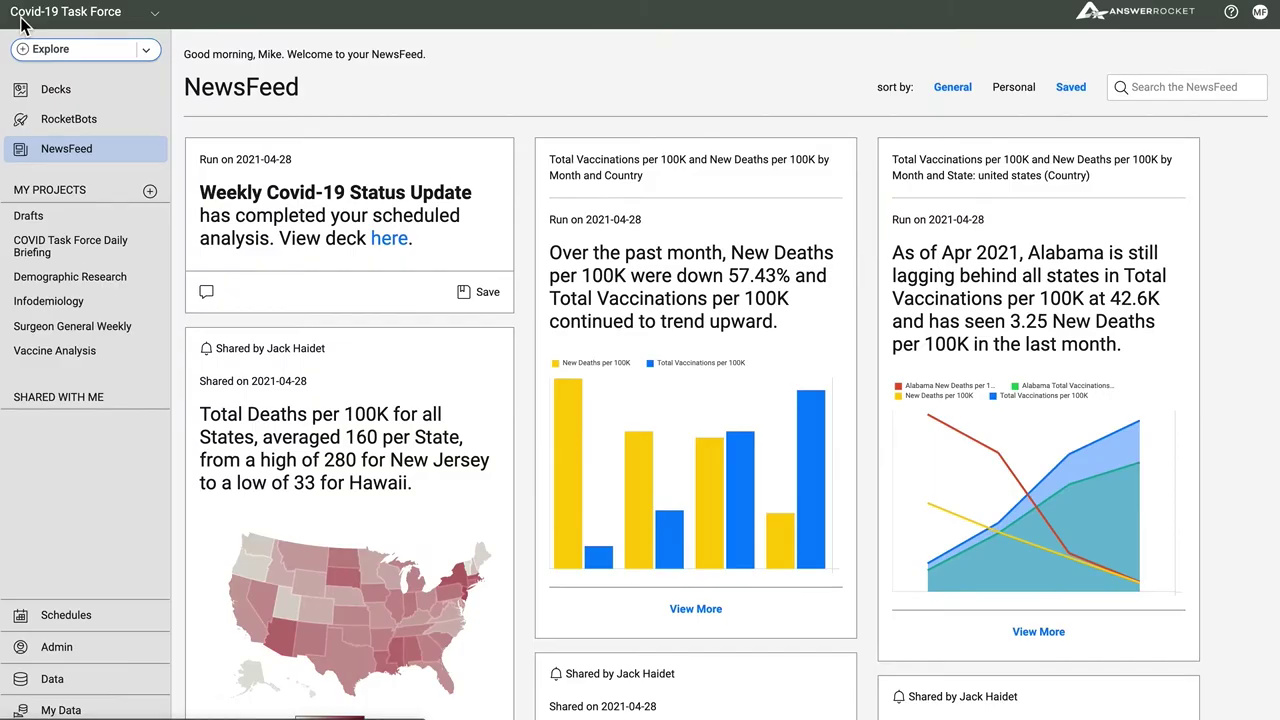
{"action": "left_click", "coordinate": [89, 46]}
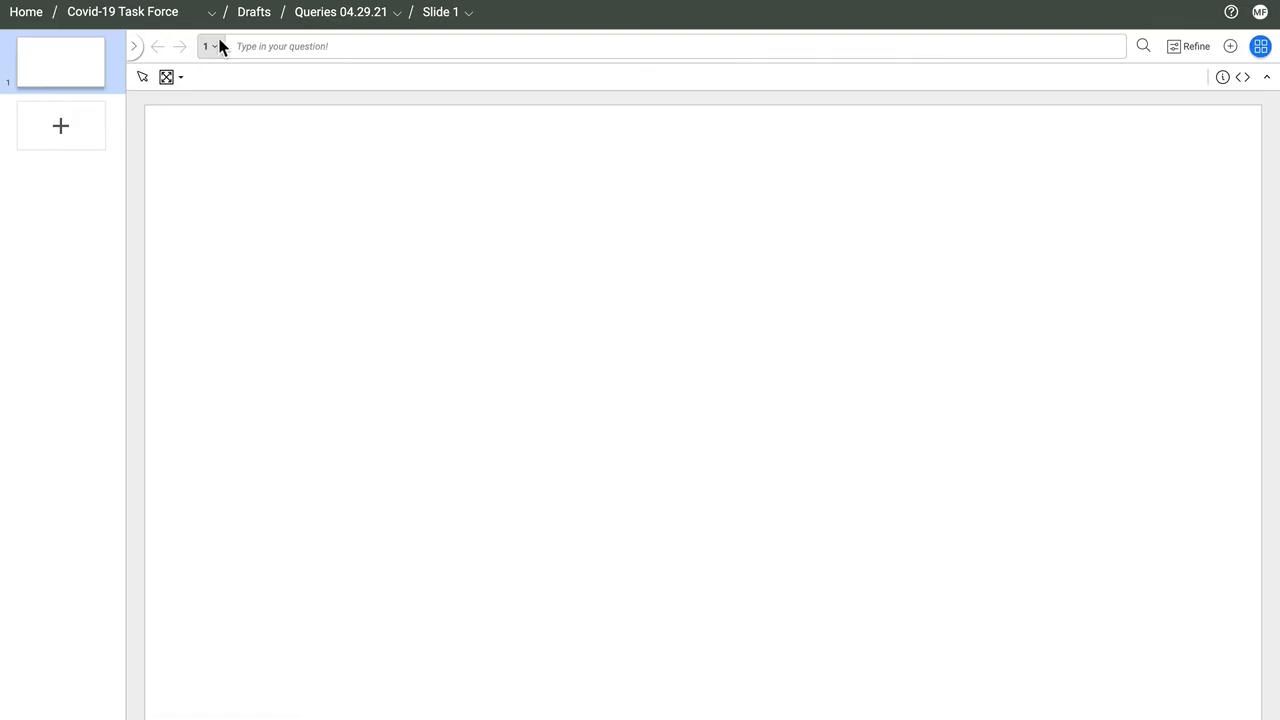
{"action": "left_click", "coordinate": [282, 50]}
{"action": "type", "text": "first dose allocations by manufact"}
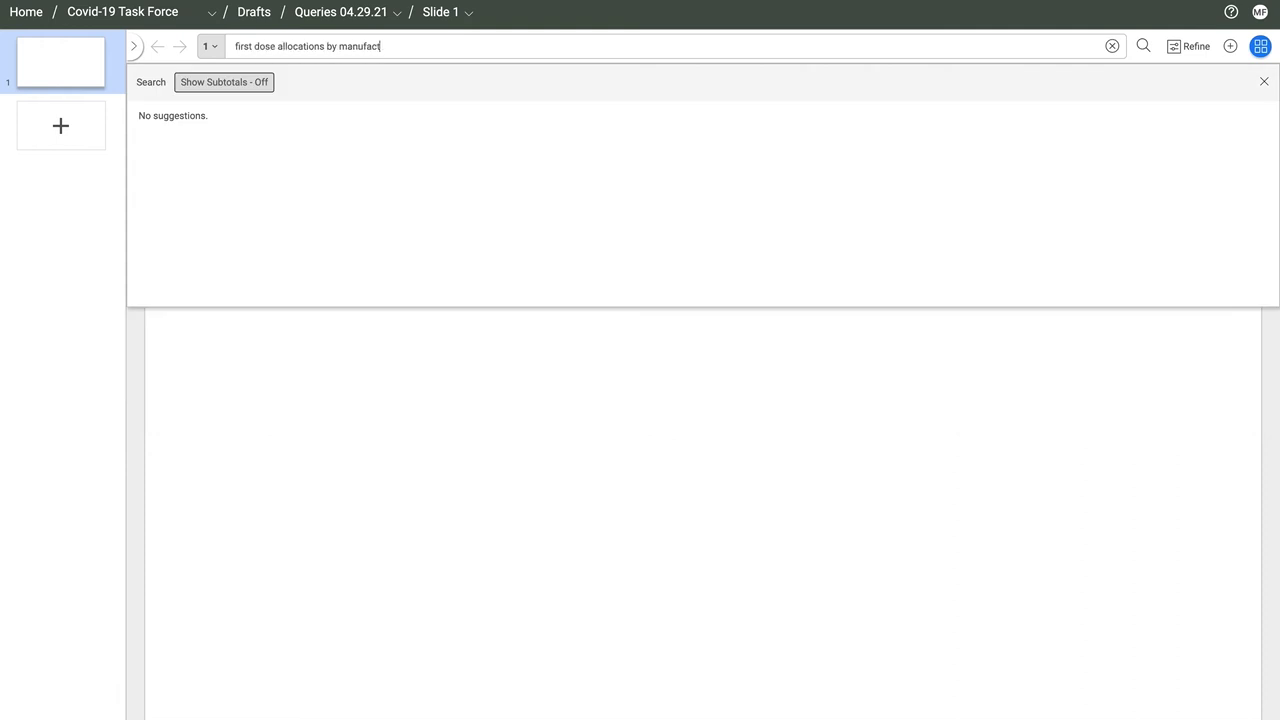
{"action": "type", "text": "urer and state"}
{"action": "key", "text": "Return"}
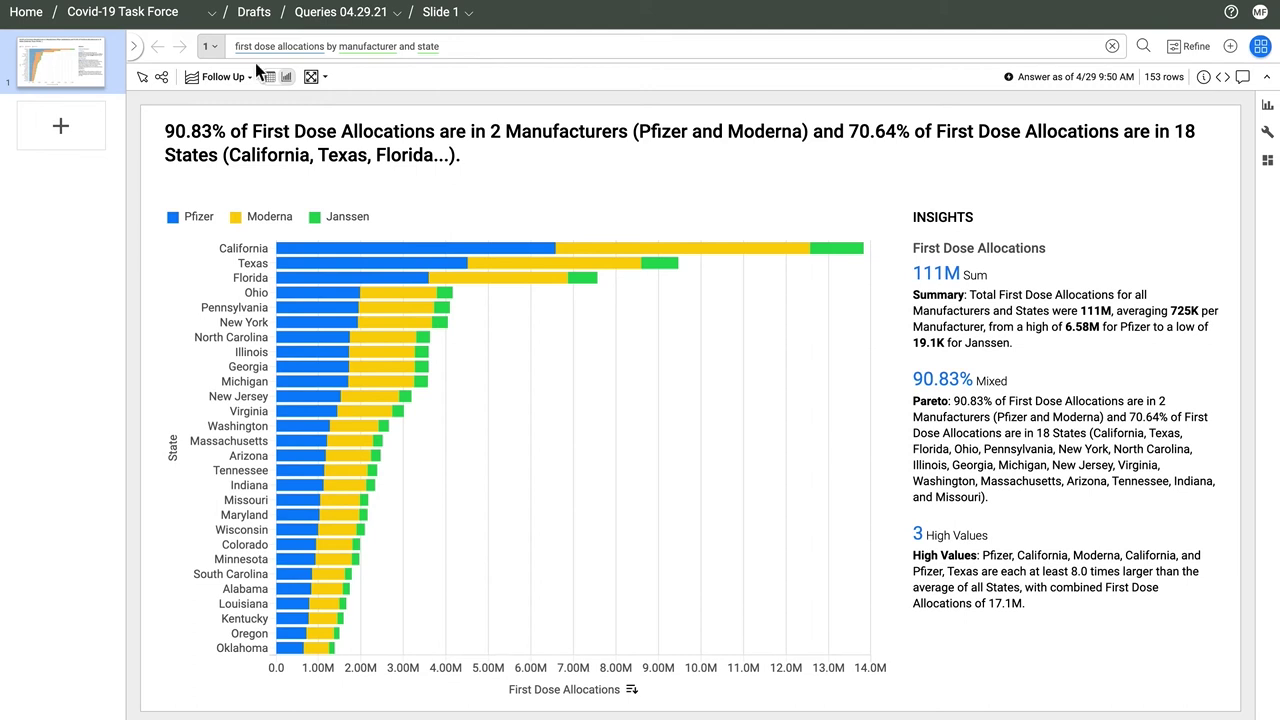
Add slide 2 and begin asking total vaccinations given divided by first plus second dose allocations
{"action": "left_click", "coordinate": [58, 123]}
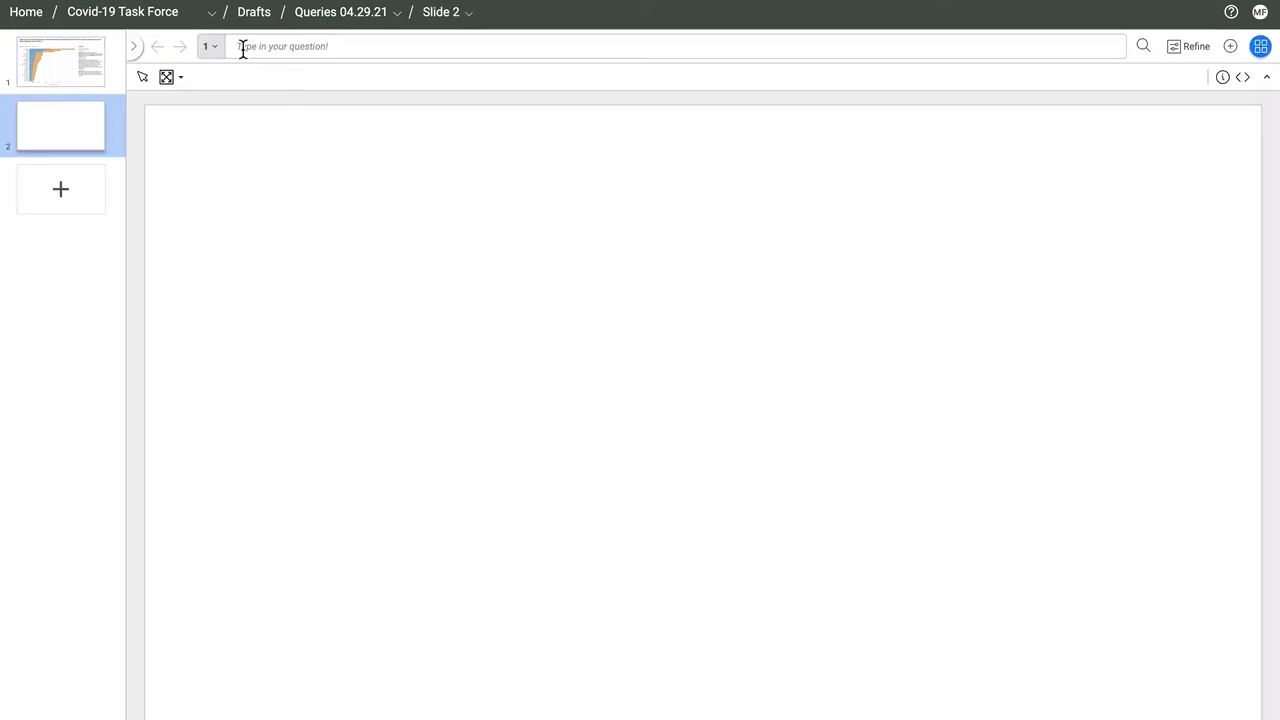
{"action": "left_click", "coordinate": [242, 51]}
{"action": "type", "text": "what were tota"}
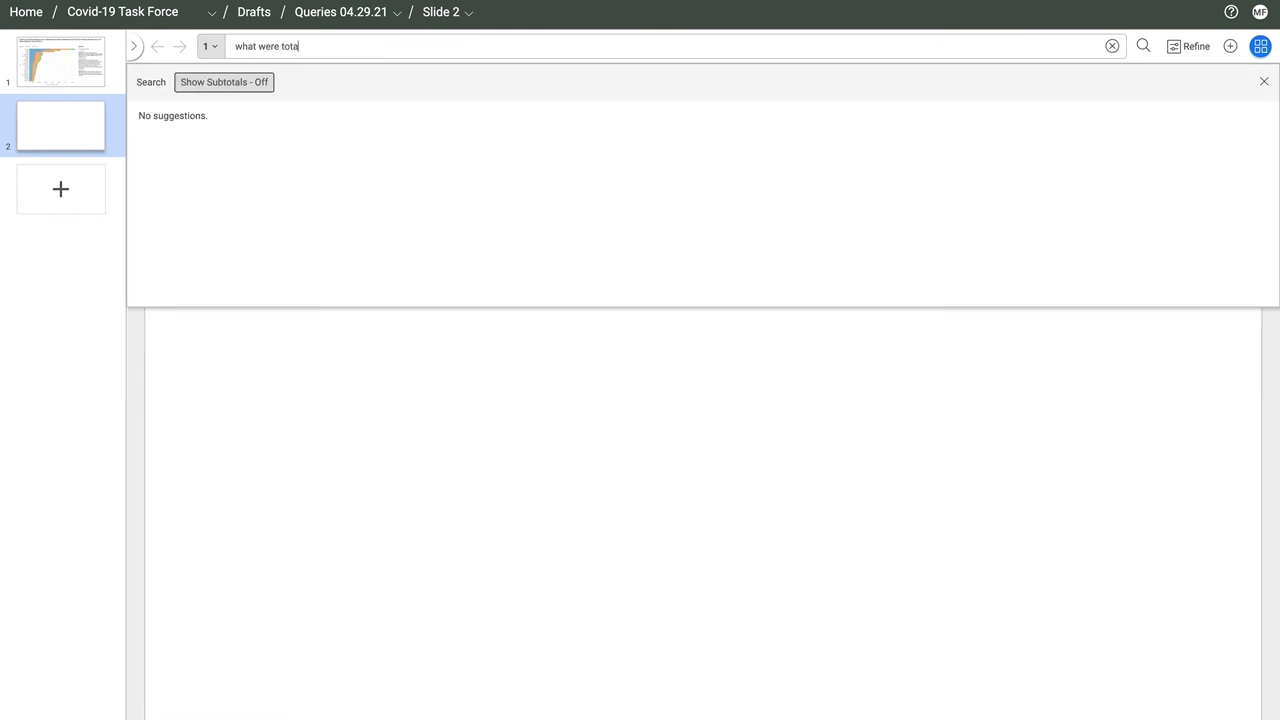
{"action": "type", "text": "l vaccinations given / (first dose al"}
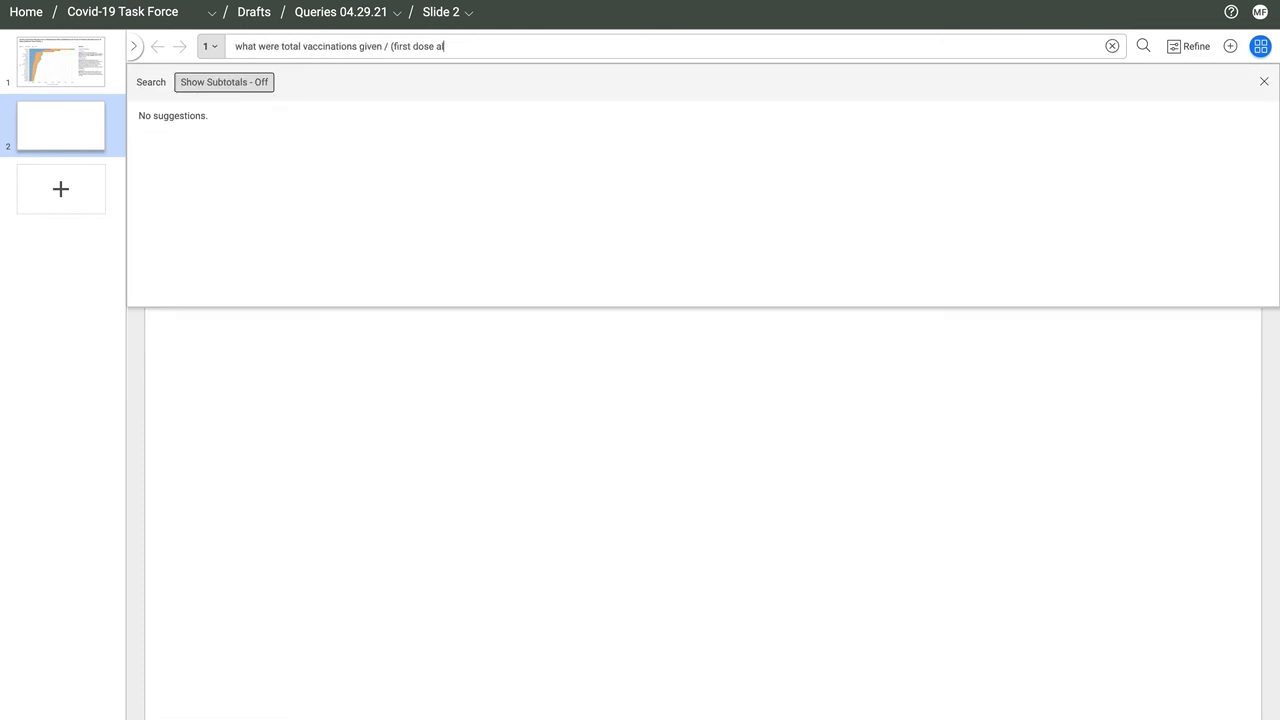
{"action": "type", "text": "locations + second dose allocations) ytd by state"}
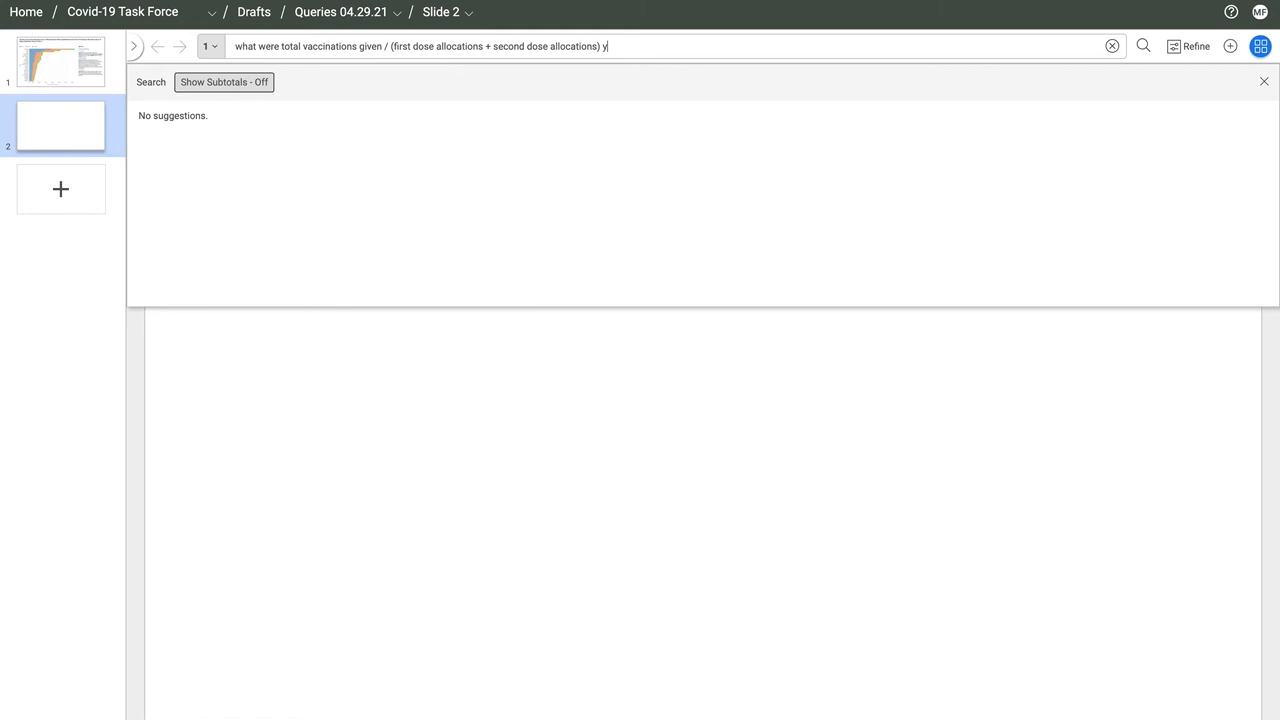
Map the vaccinations-per-dose-allocations ratio YTD by state, then bring up New York's options
{"action": "key", "text": "Return"}
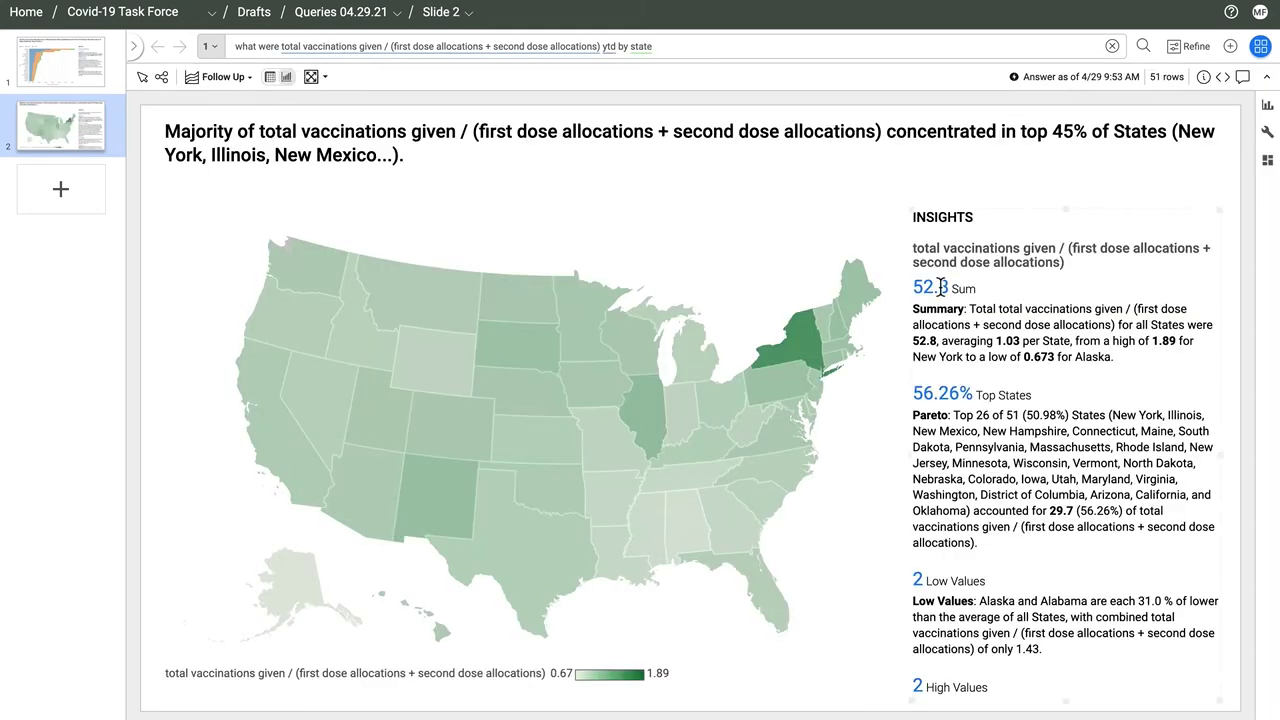
{"action": "left_click", "coordinate": [797, 340]}
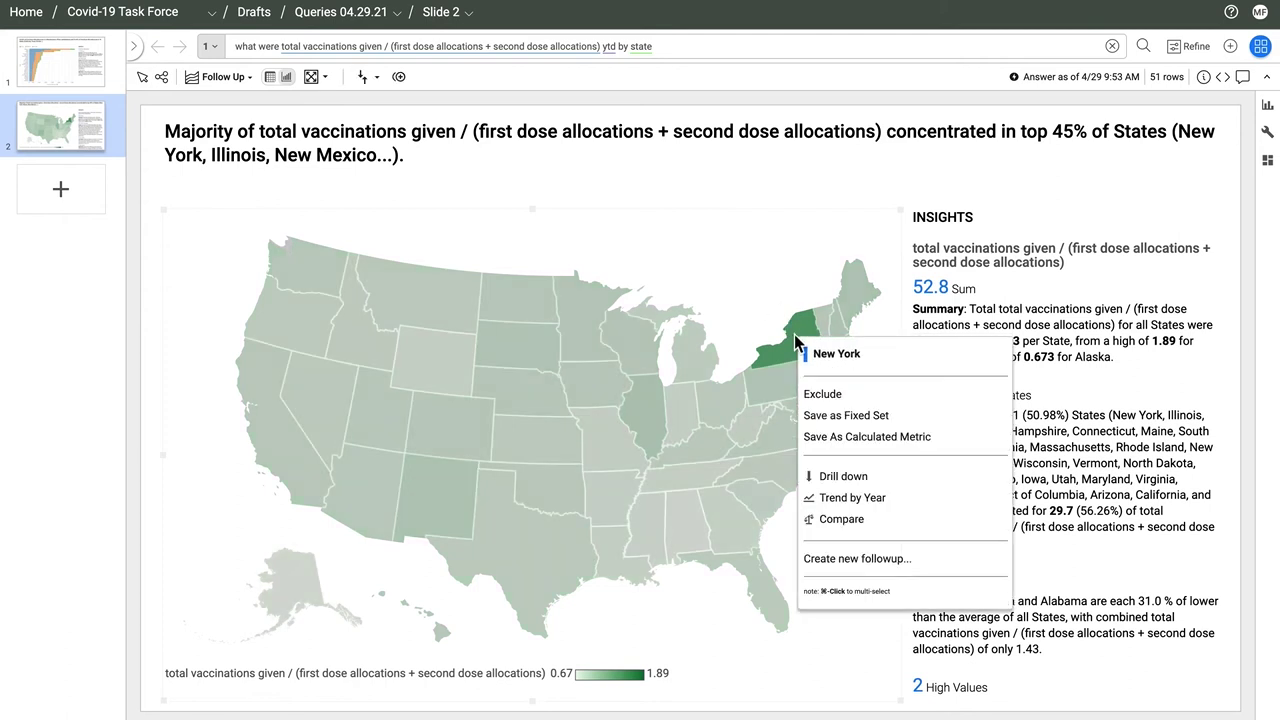
Save the ratio as calculated metric 'vaccine distribution efficiency', synonym 'vaccine distribution rate', AVG aggregation
{"action": "left_click", "coordinate": [845, 437]}
{"action": "left_click", "coordinate": [608, 145]}
{"action": "type", "text": "vaccine distribution efficiency"}
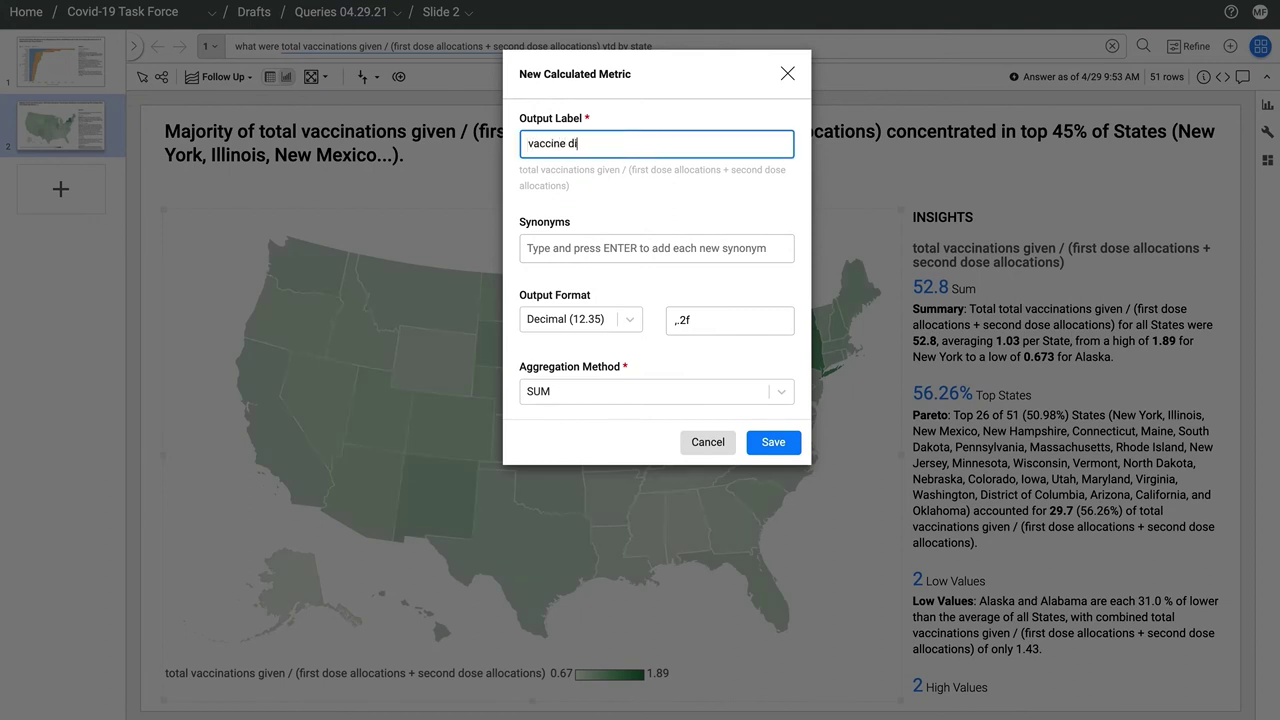
{"action": "left_click", "coordinate": [594, 258]}
{"action": "type", "text": "vaccine distribution rate"}
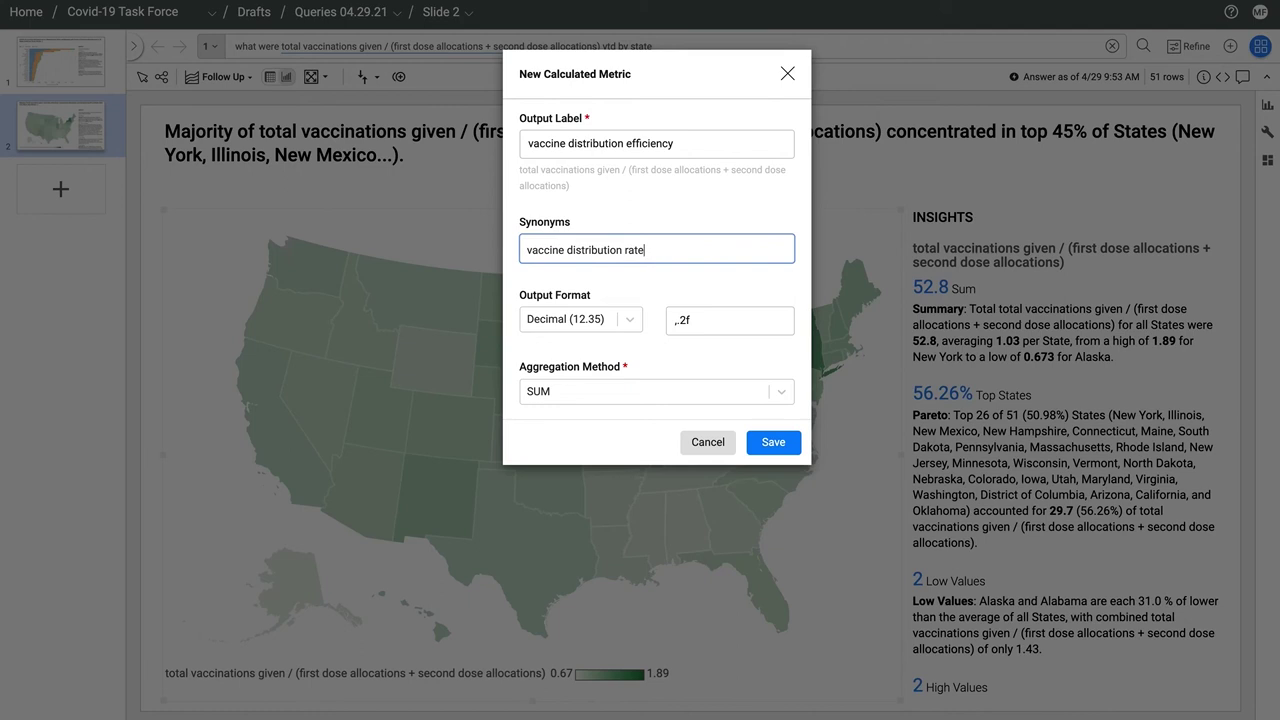
{"action": "left_click", "coordinate": [608, 395]}
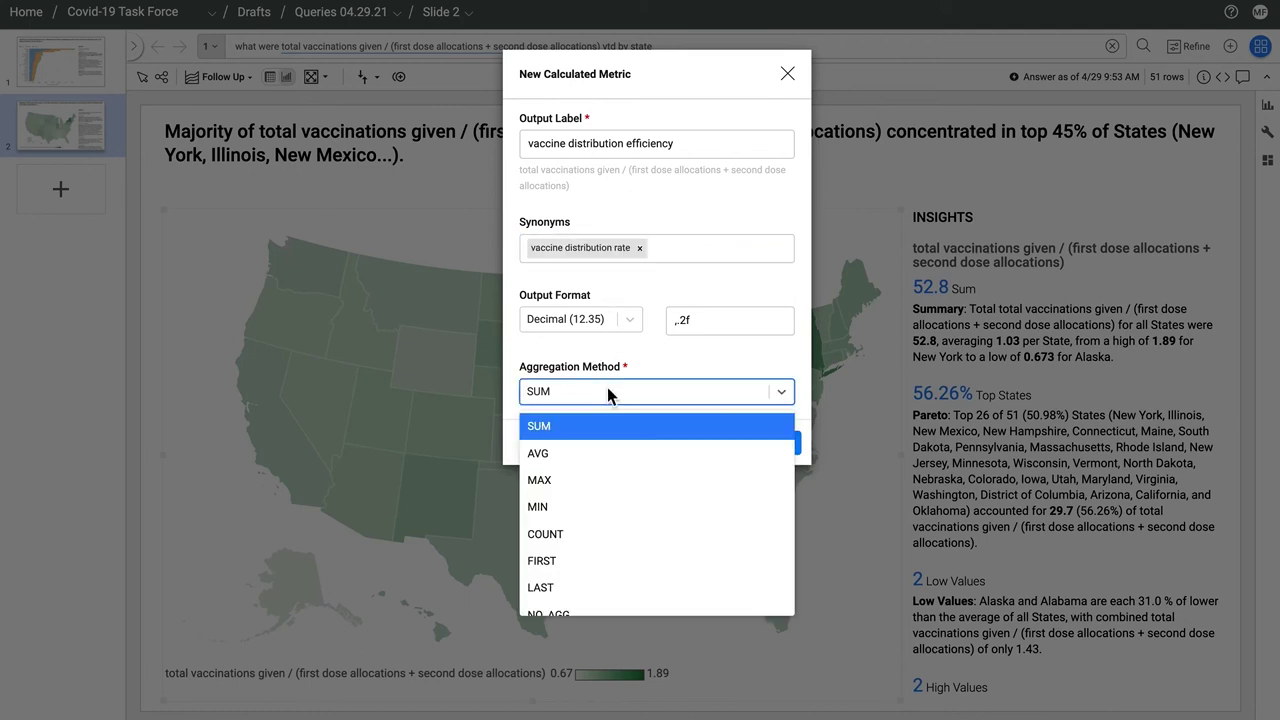
{"action": "left_click", "coordinate": [584, 449]}
{"action": "left_click", "coordinate": [796, 449]}
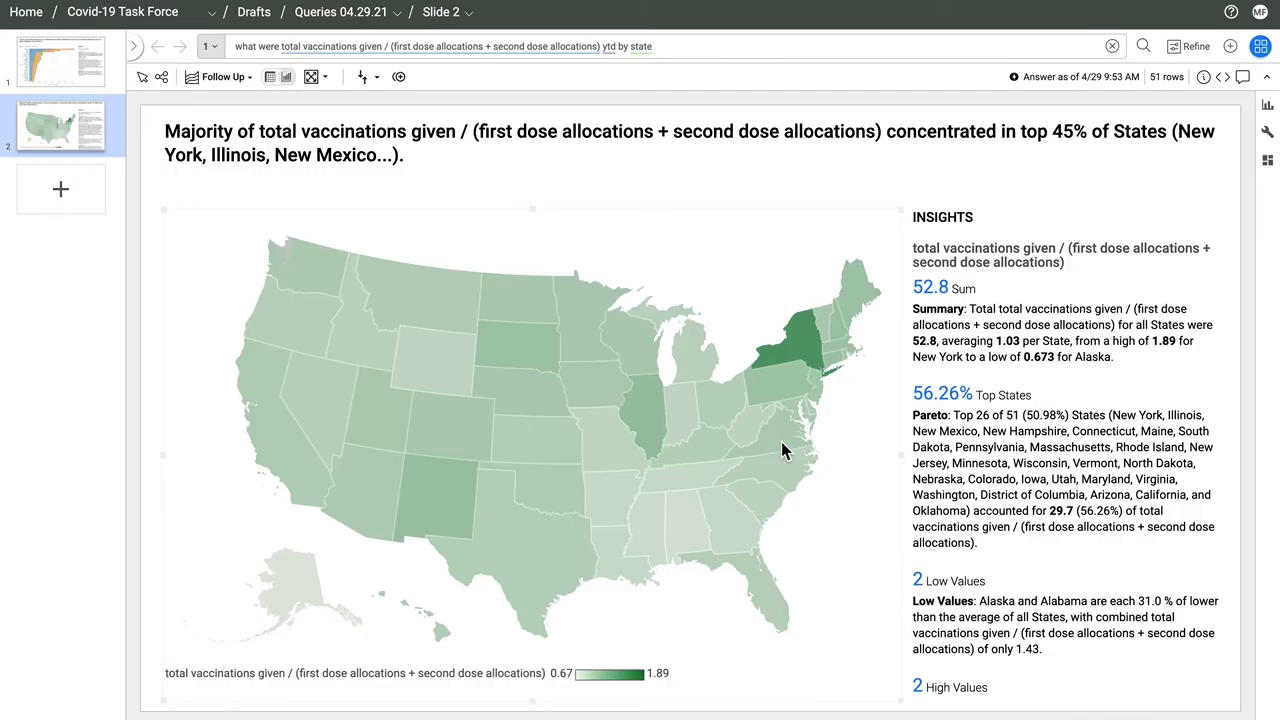
On a new slide, list states with population greater than 10M and save all nine as fixed set 'large states'
{"action": "left_click", "coordinate": [63, 192]}
{"action": "left_click", "coordinate": [279, 49]}
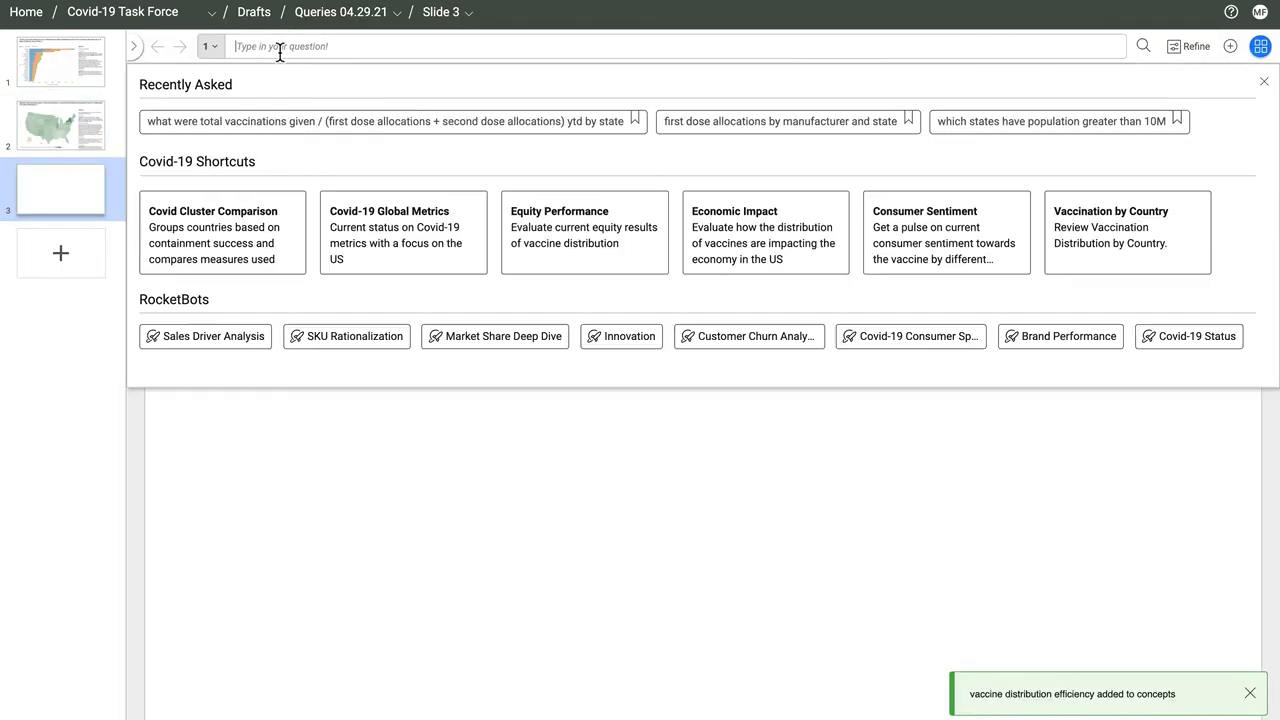
{"action": "type", "text": "w"}
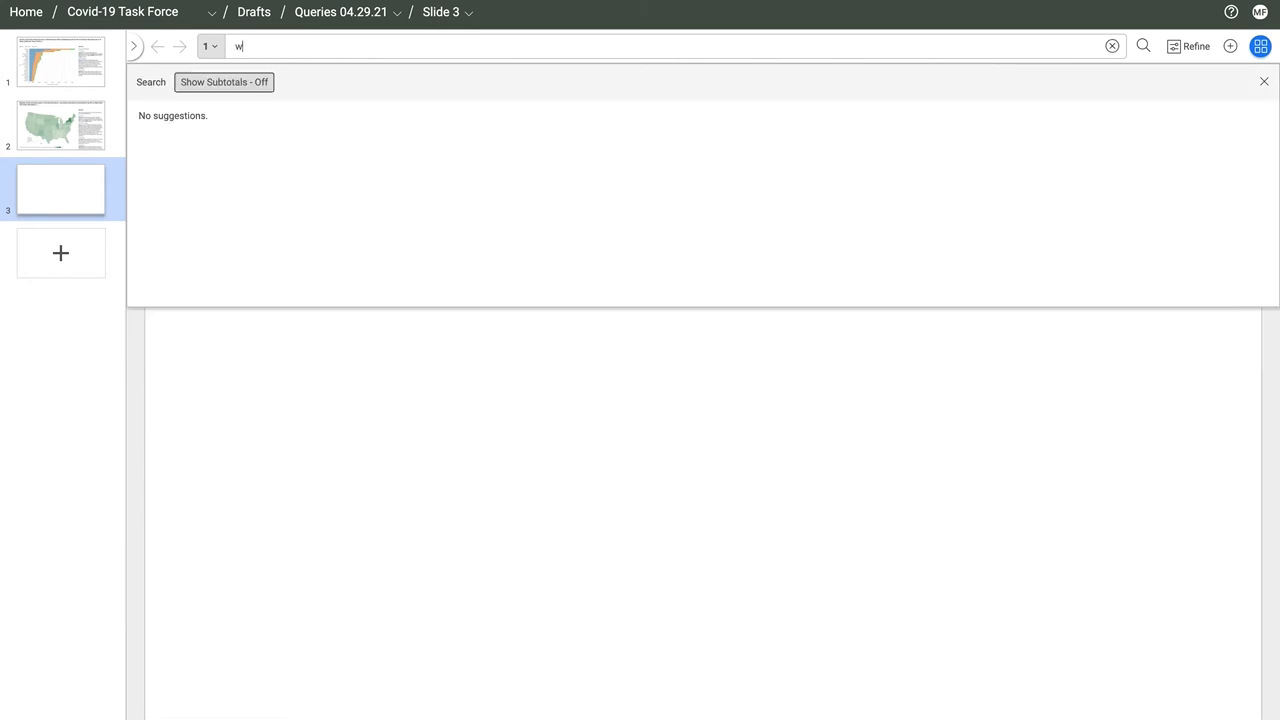
{"action": "type", "text": "hich states have population greater than 10M"}
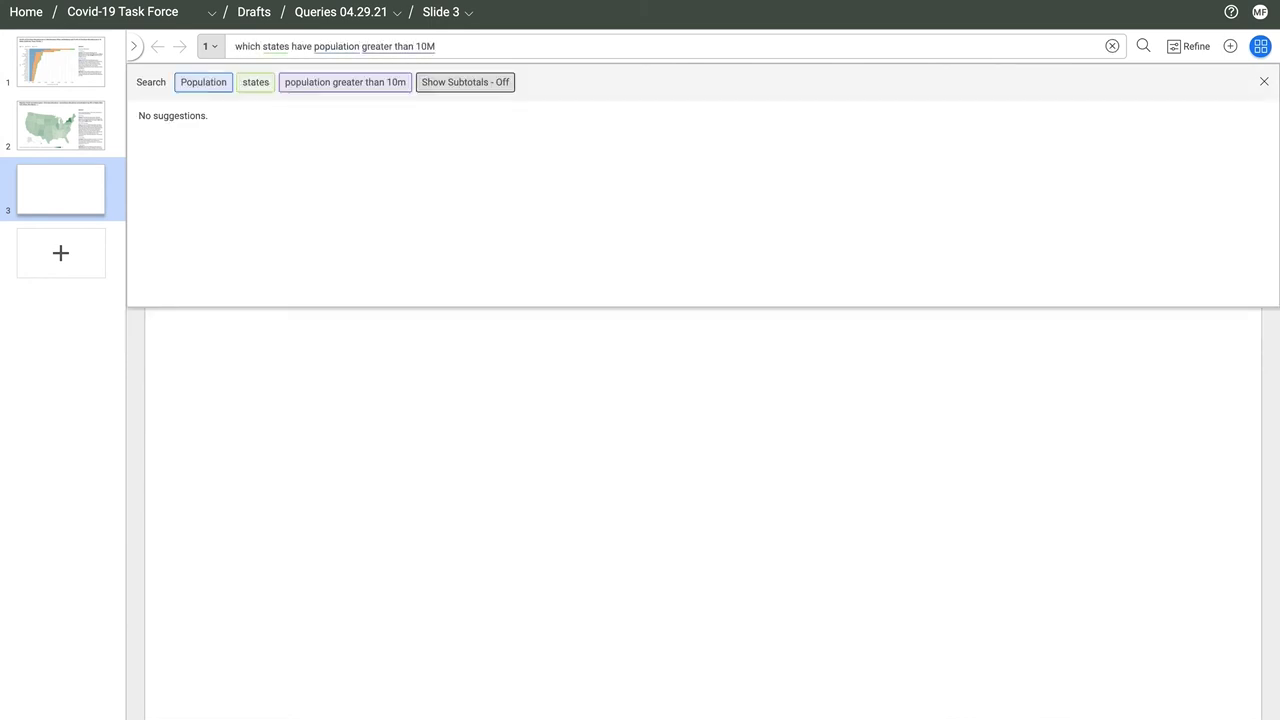
{"action": "key", "text": "Return"}
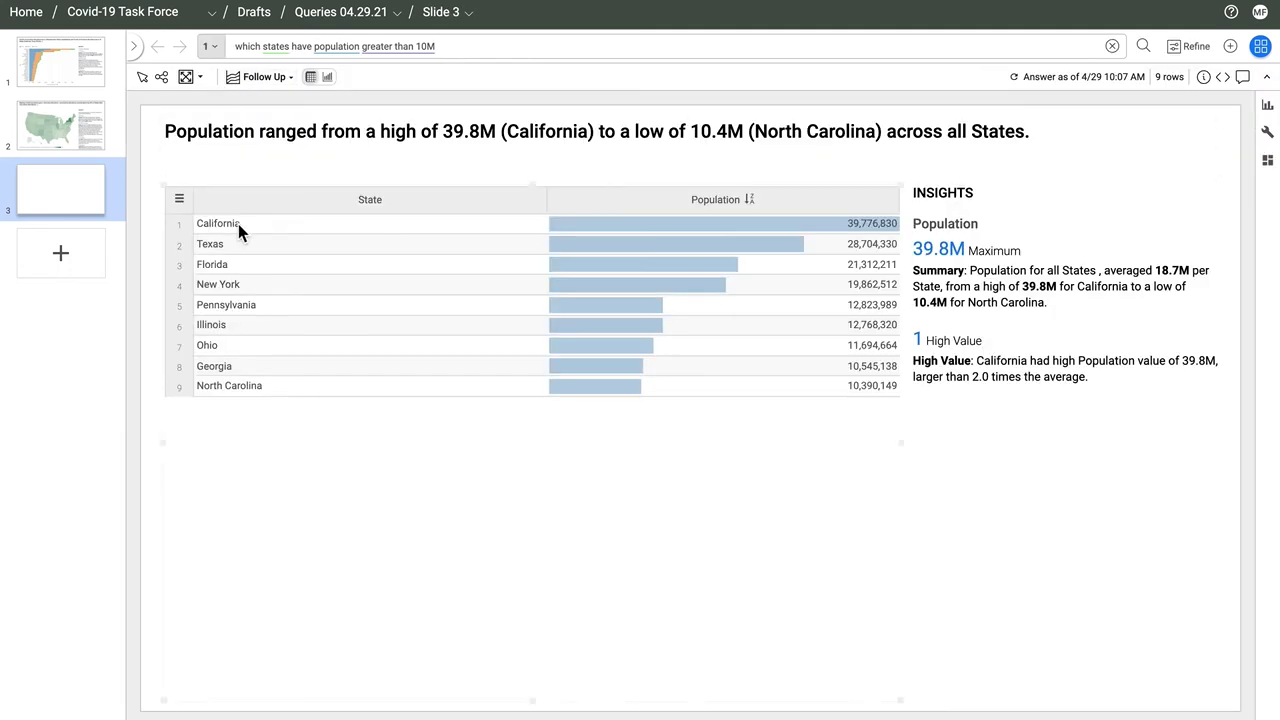
{"action": "left_click", "coordinate": [238, 224]}
{"action": "left_click", "coordinate": [212, 389], "text": "shift"}
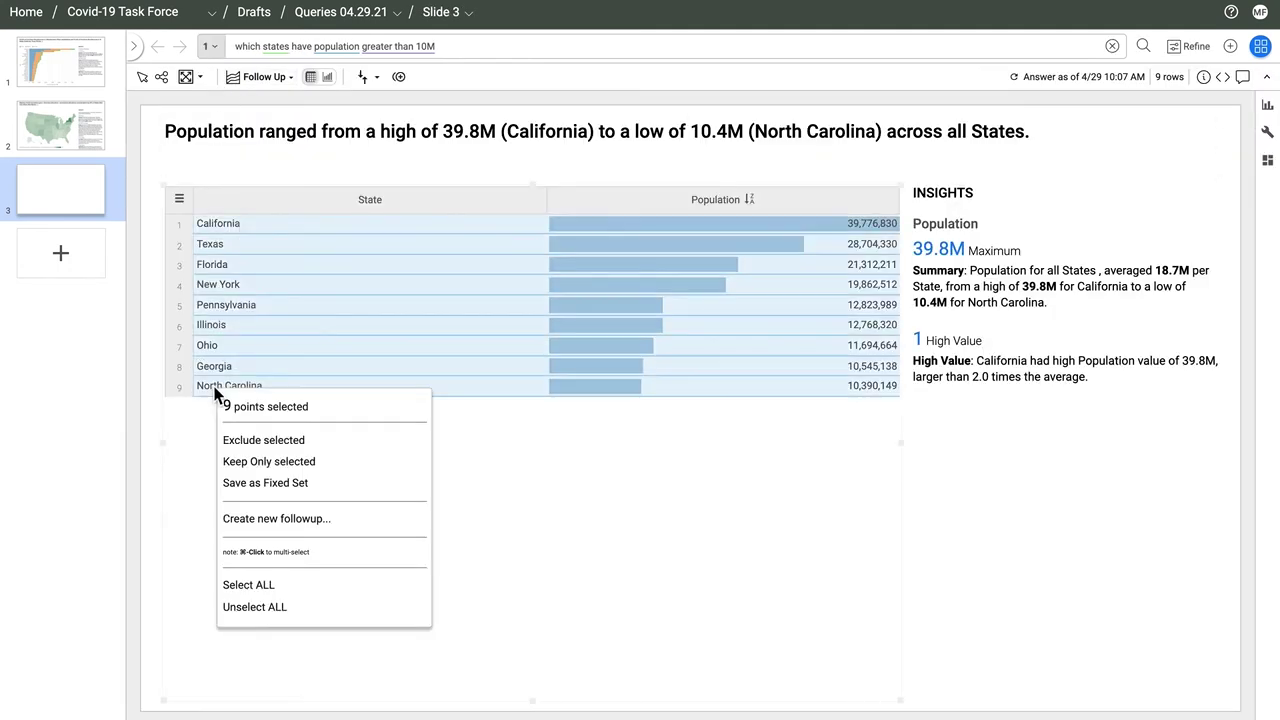
{"action": "left_click", "coordinate": [266, 483]}
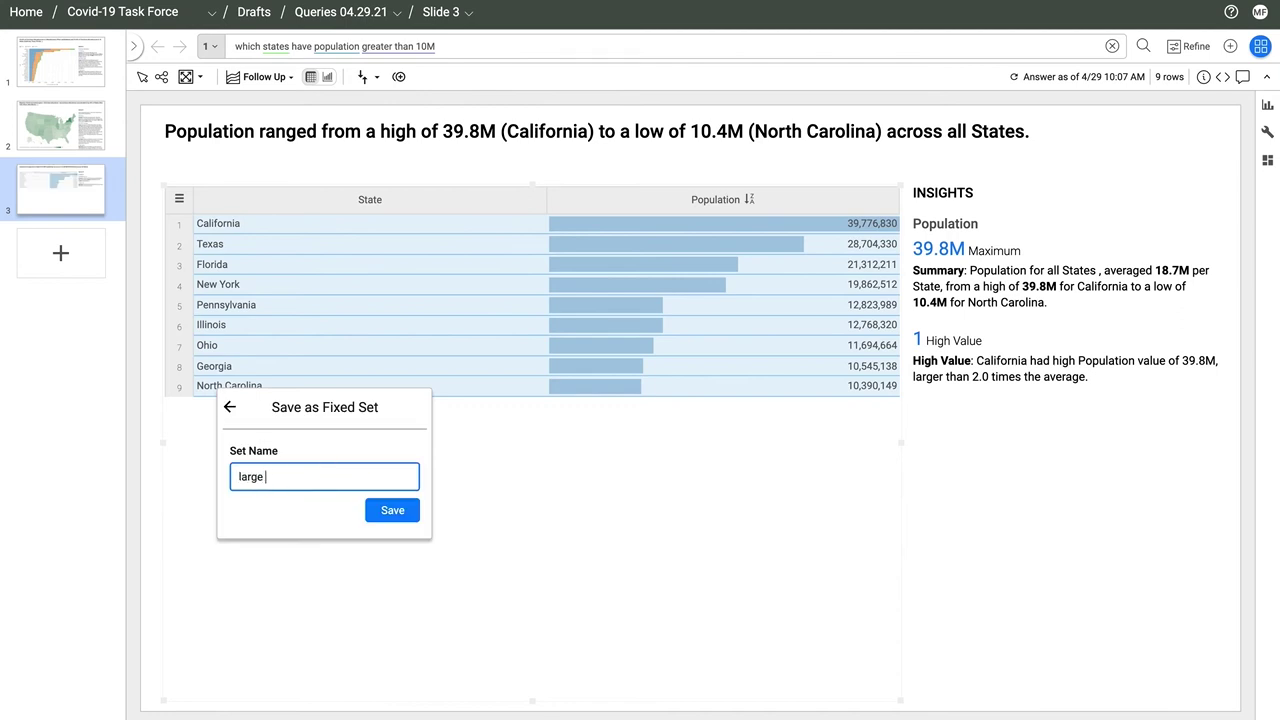
{"action": "left_click", "coordinate": [392, 510]}
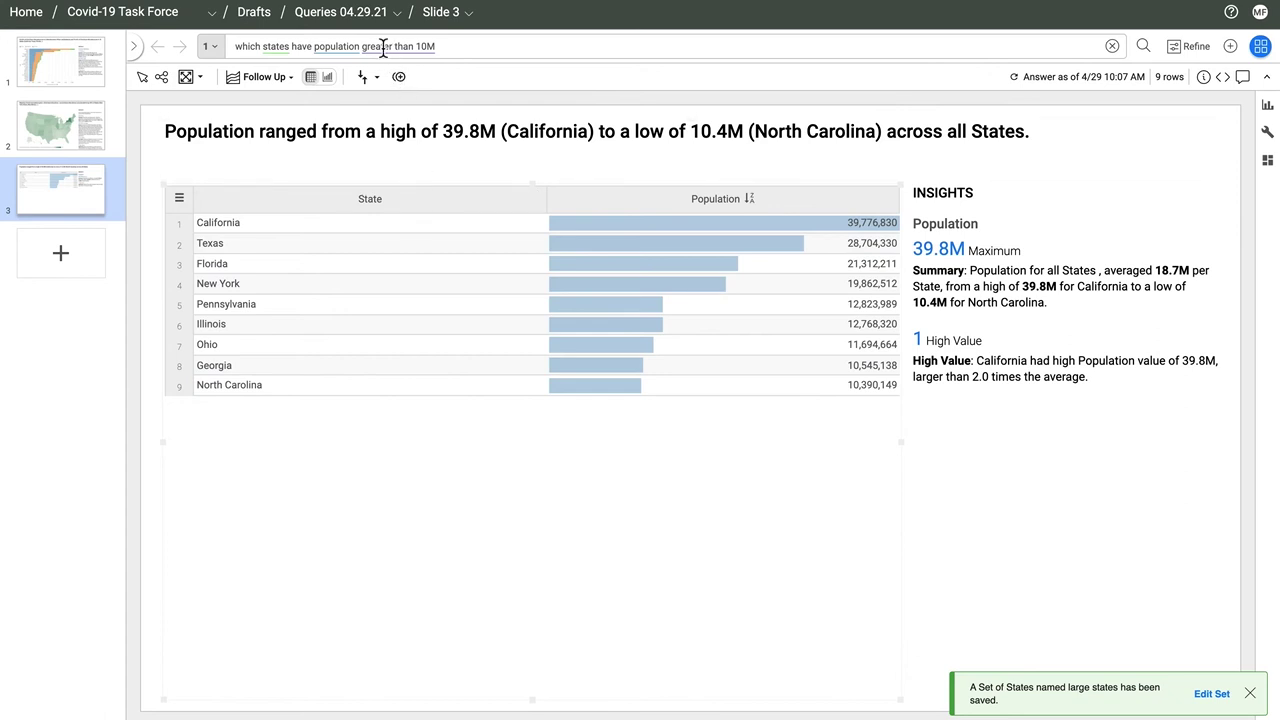
Rerun for states with population less than 10M and save all 42 as fixed set 'small states'
{"action": "double_click", "coordinate": [378, 46]}
{"action": "key", "text": "BackSpace"}
{"action": "type", "text": "less"}
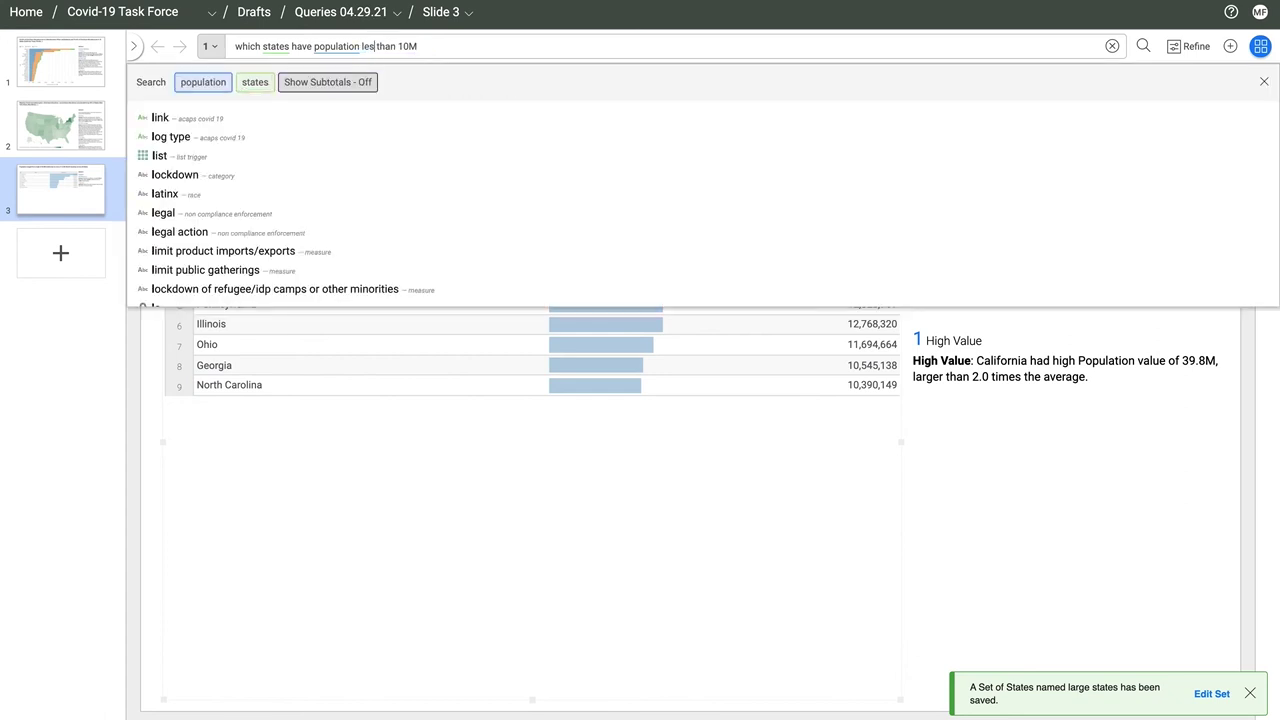
{"action": "key", "text": "Return"}
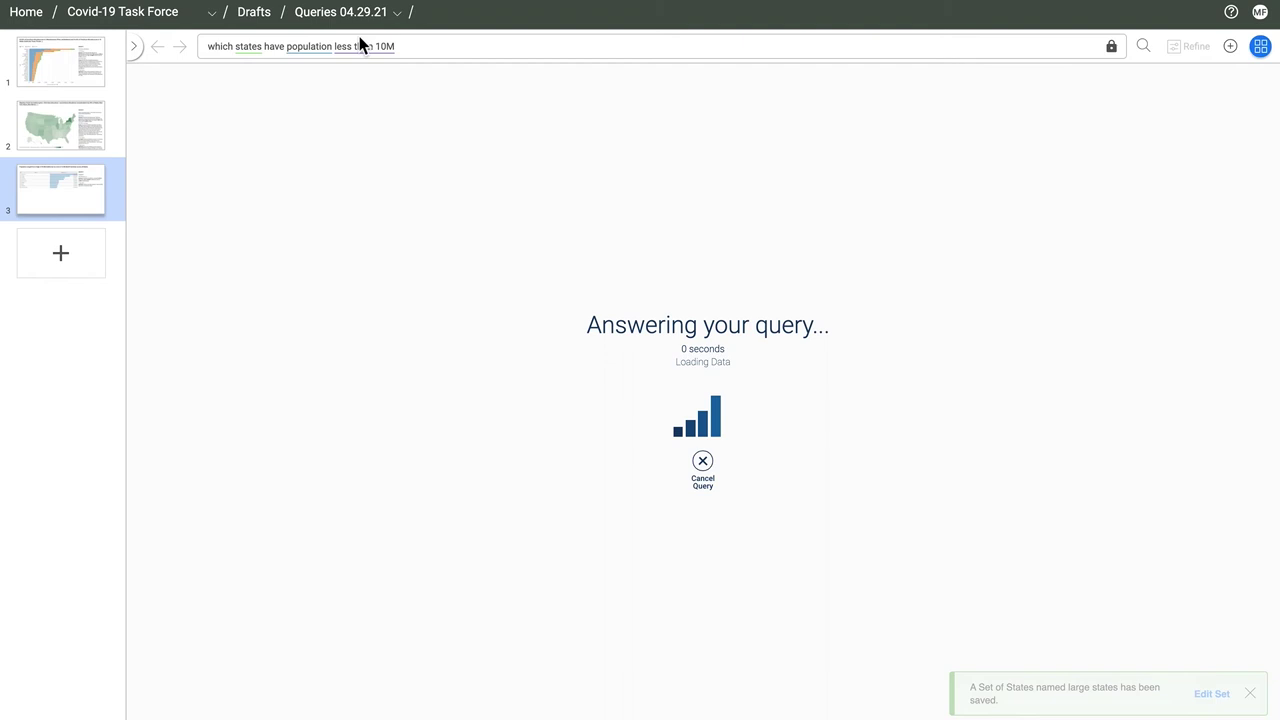
{"action": "left_click", "coordinate": [260, 226]}
{"action": "scroll", "coordinate": [241, 559], "scroll_direction": "down", "scroll_amount": 5}
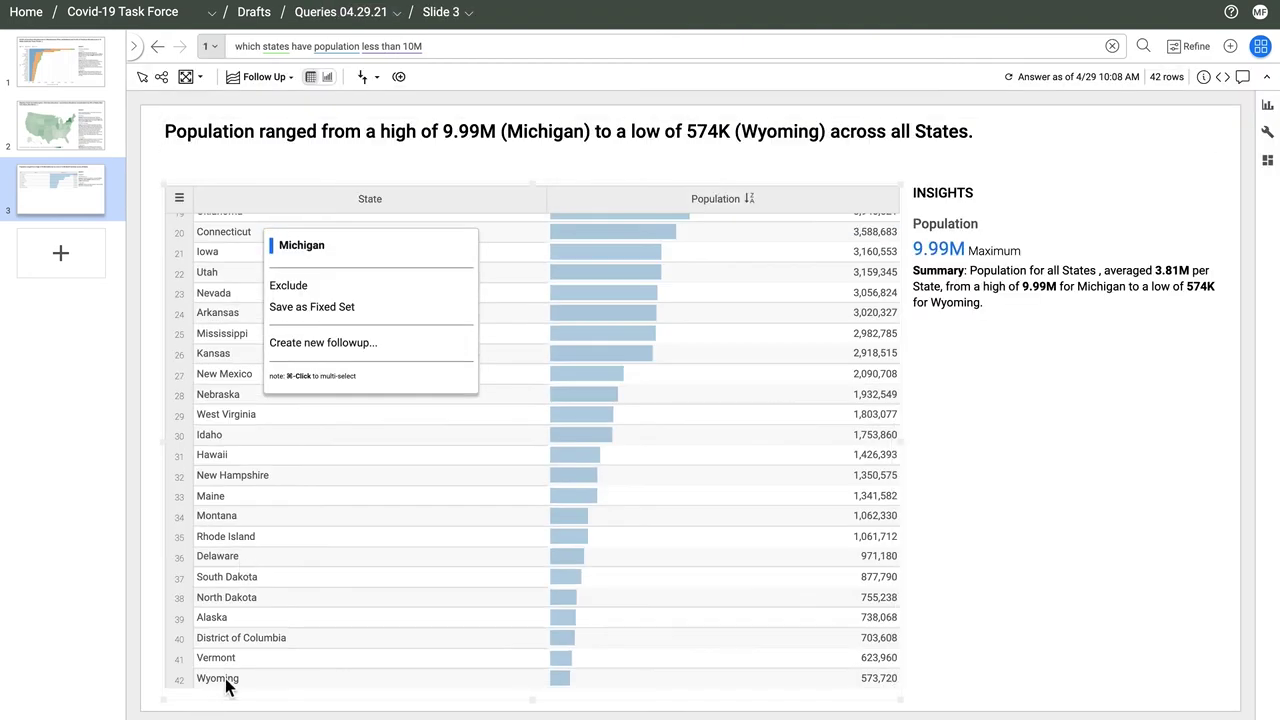
{"action": "left_click", "coordinate": [229, 679], "text": "shift"}
{"action": "left_click", "coordinate": [294, 530]}
{"action": "type", "text": "small states"}
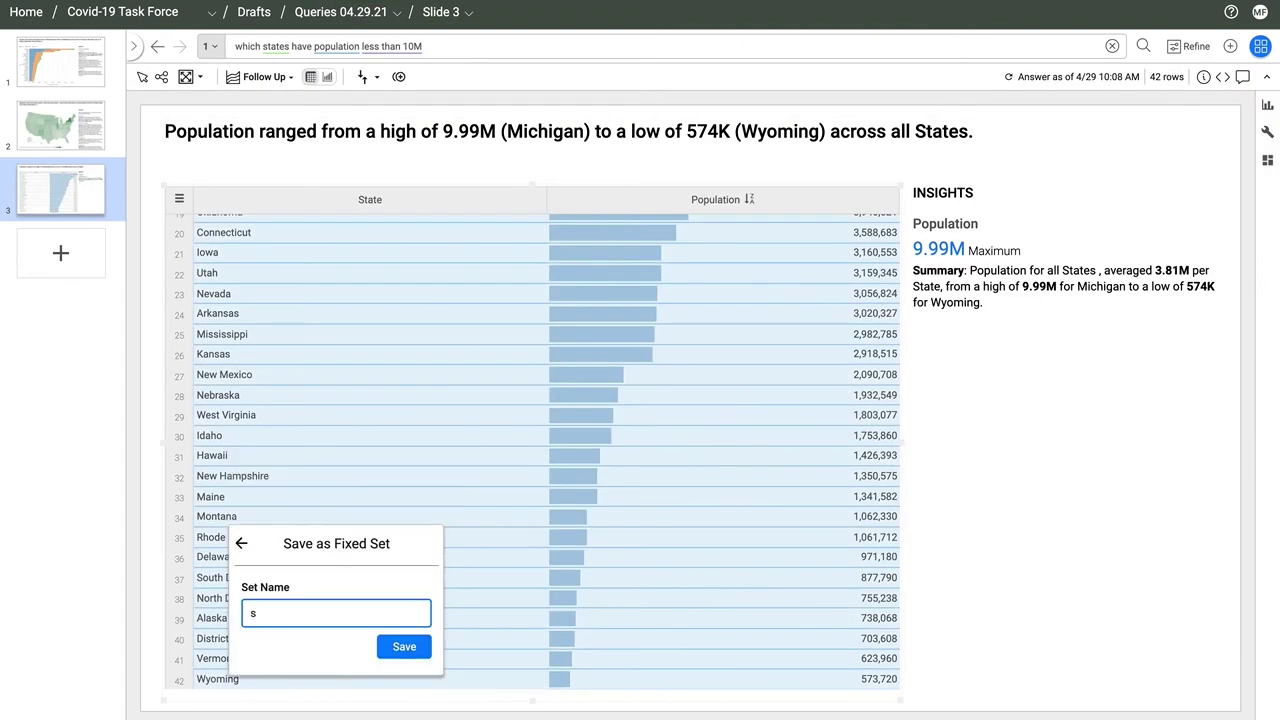
{"action": "left_click", "coordinate": [404, 647]}
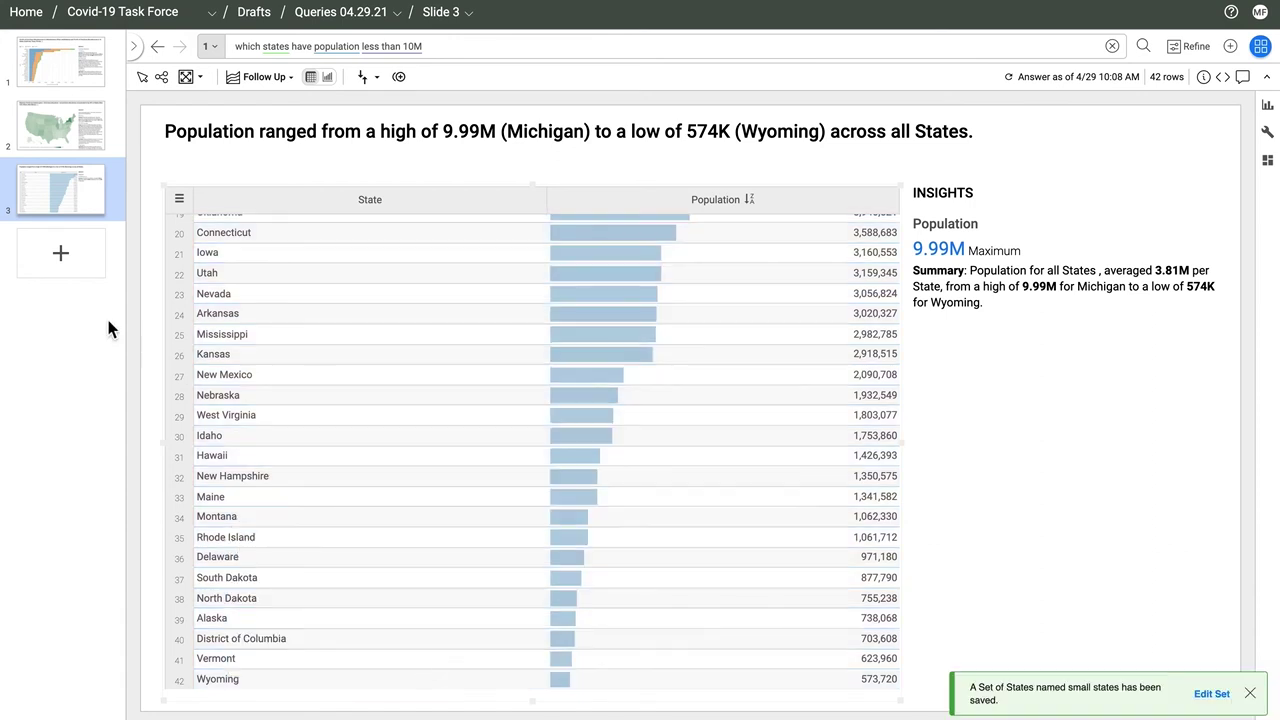
Add Slide 4 and ask how the vaccine distribution rate for large states compared to small states
{"action": "left_click", "coordinate": [62, 258]}
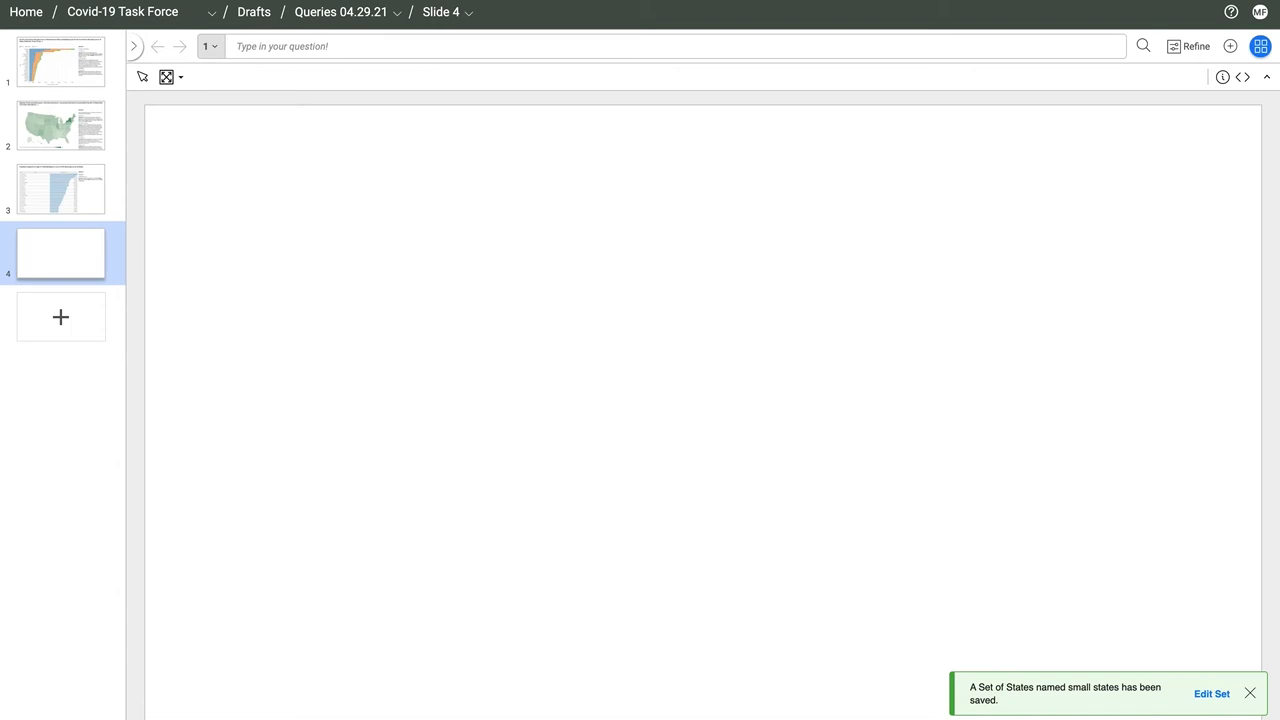
{"action": "left_click", "coordinate": [294, 46]}
{"action": "type", "text": "how has the vaccine distribution rate"}
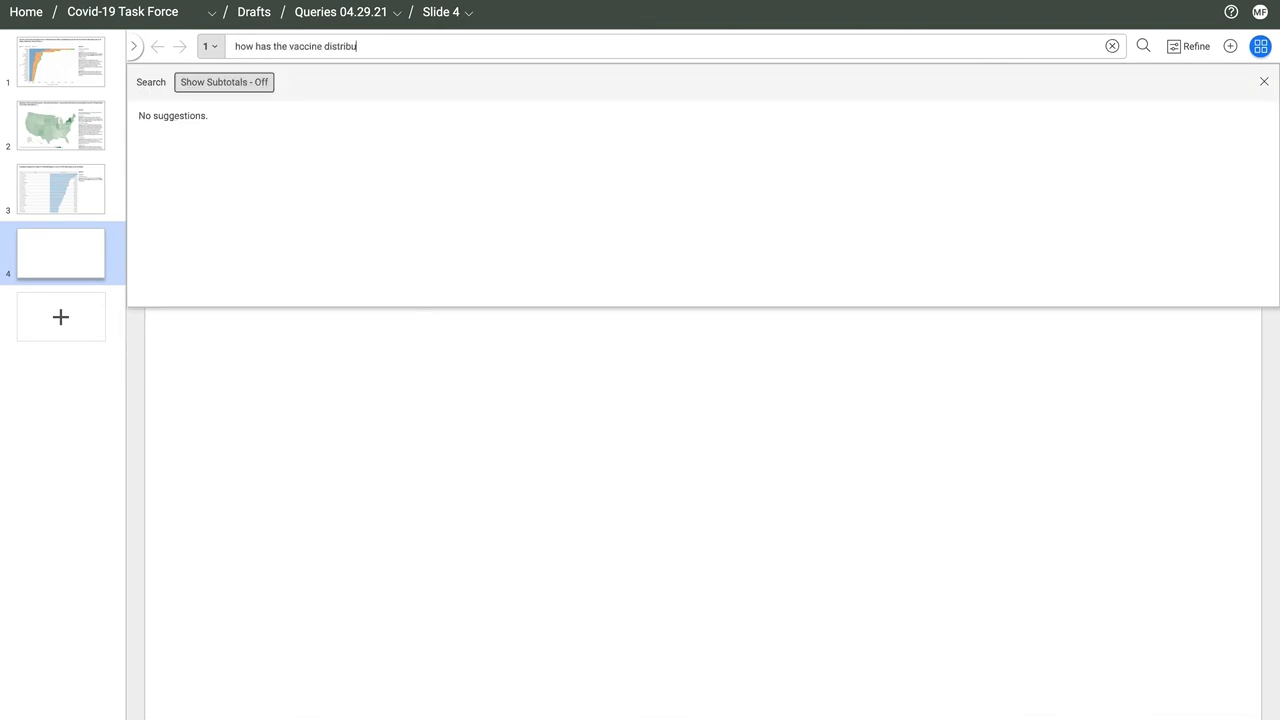
{"action": "type", "text": " for large states compared to small states"}
{"action": "key", "text": "Return"}
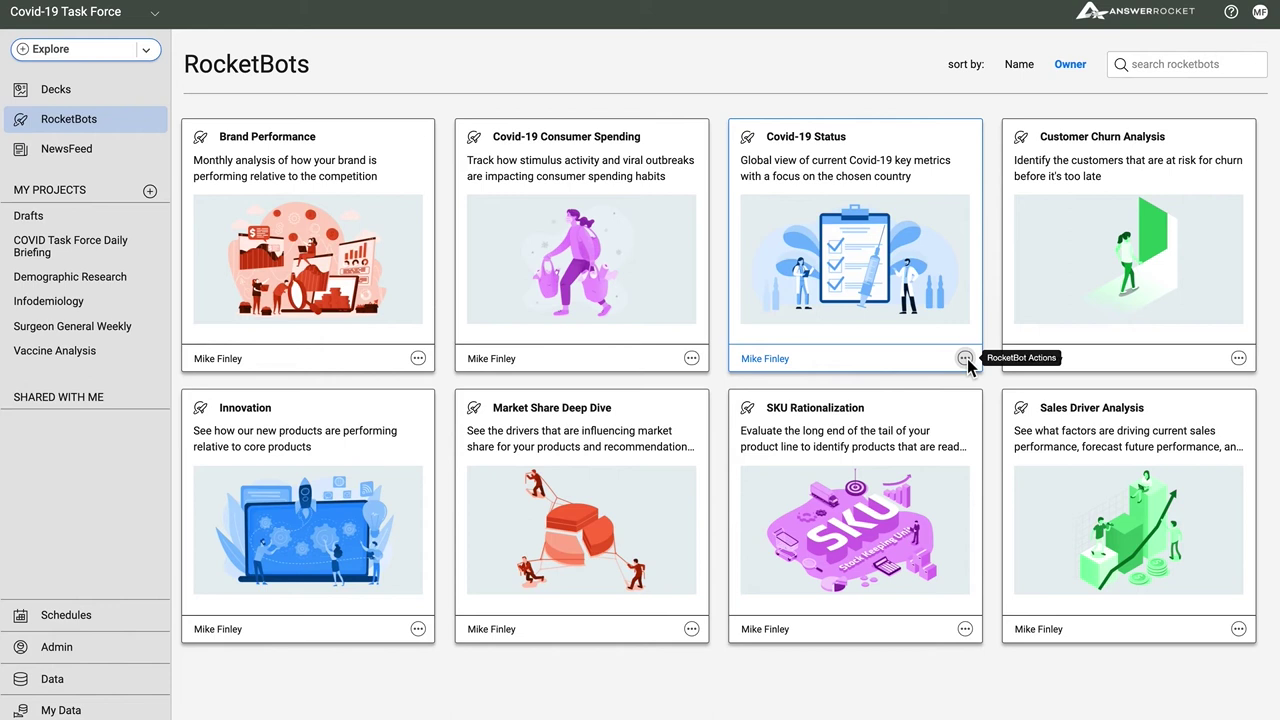
Create a Covid-19 Status schedule named 'Weekly Covid-19 Status Update', running weekly Mondays at 6 am UTC
{"action": "left_click", "coordinate": [965, 358]}
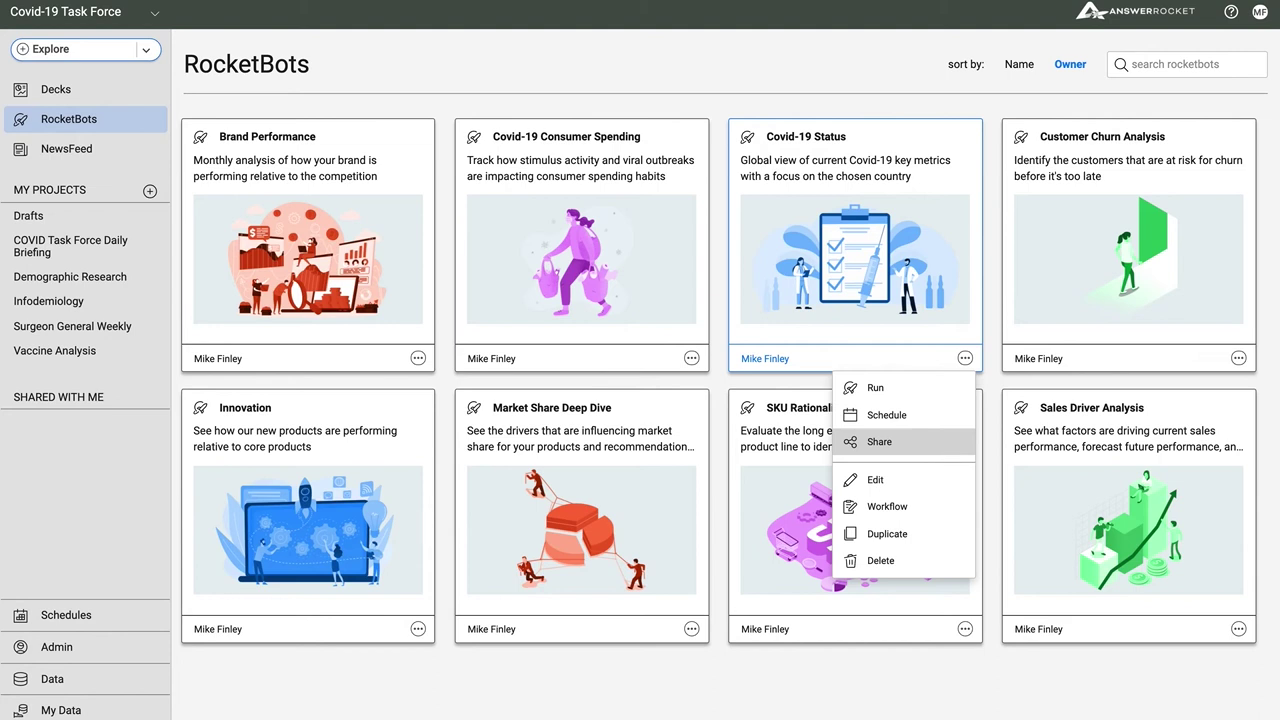
{"action": "left_click", "coordinate": [929, 420]}
{"action": "left_click", "coordinate": [504, 300]}
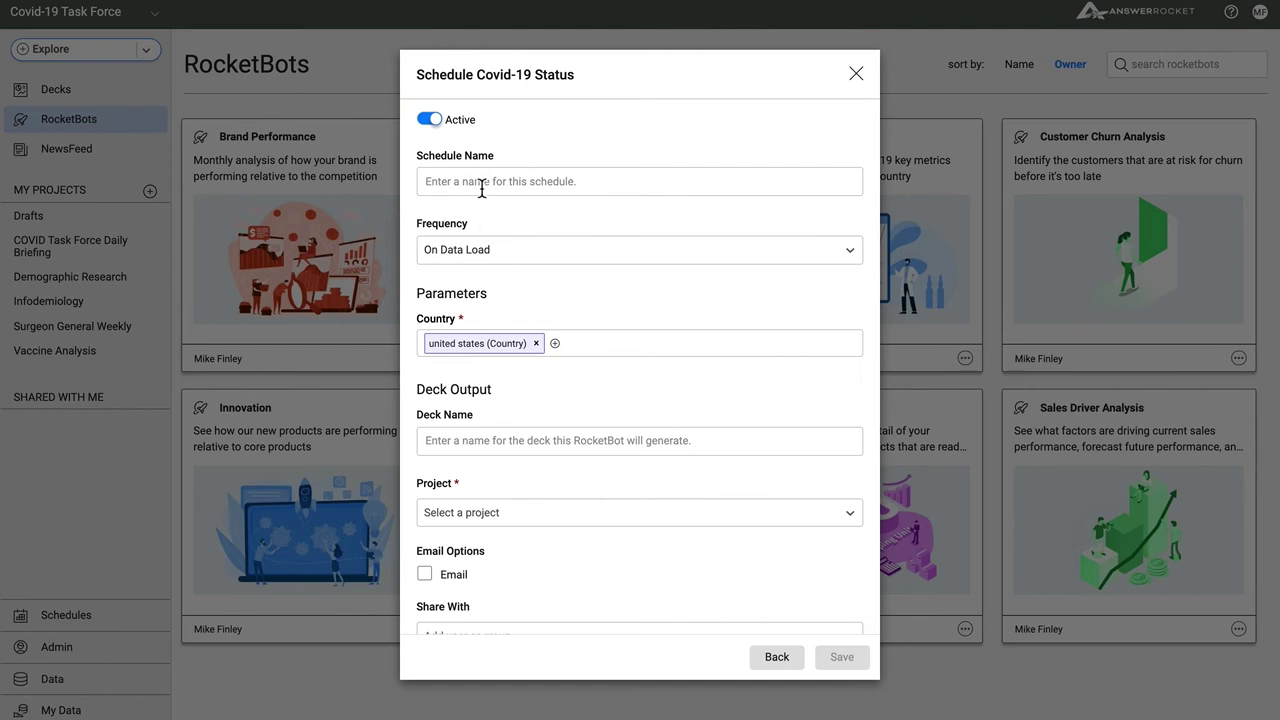
{"action": "left_click", "coordinate": [481, 189]}
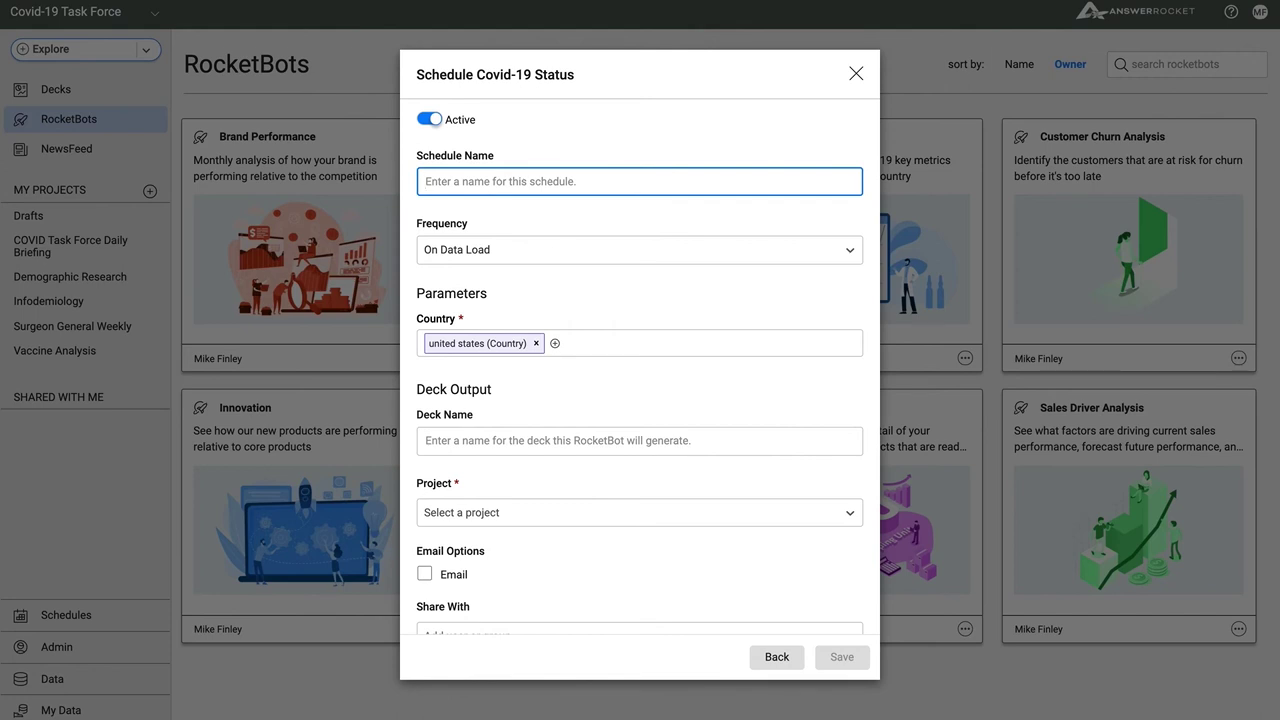
{"action": "type", "text": "Weekly Covid-19 Status Upd"}
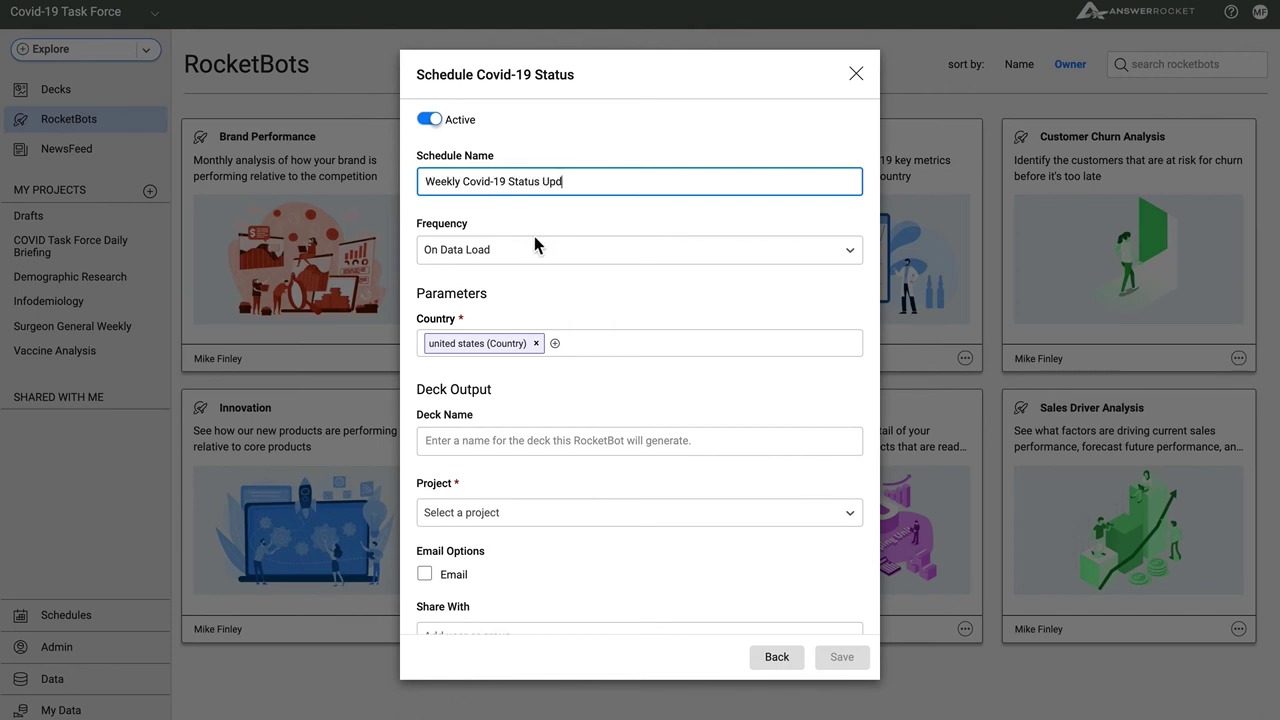
{"action": "type", "text": "ate"}
{"action": "left_click", "coordinate": [540, 249]}
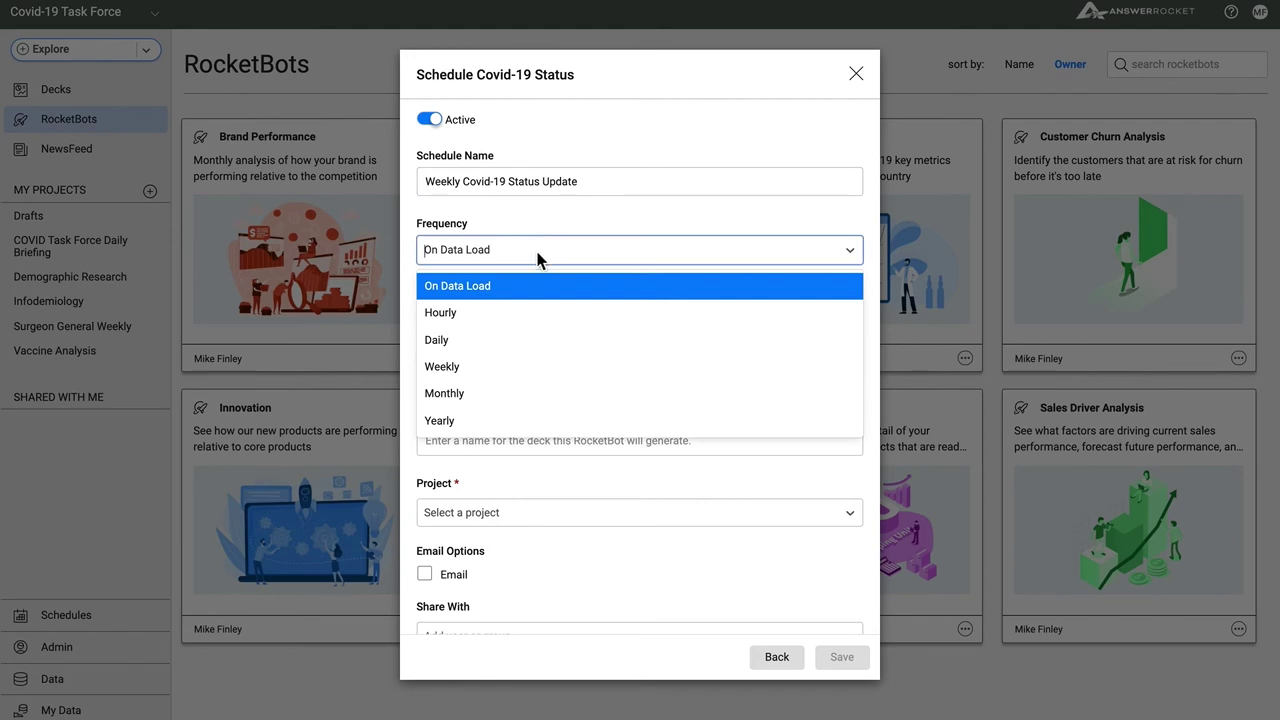
{"action": "left_click", "coordinate": [491, 368]}
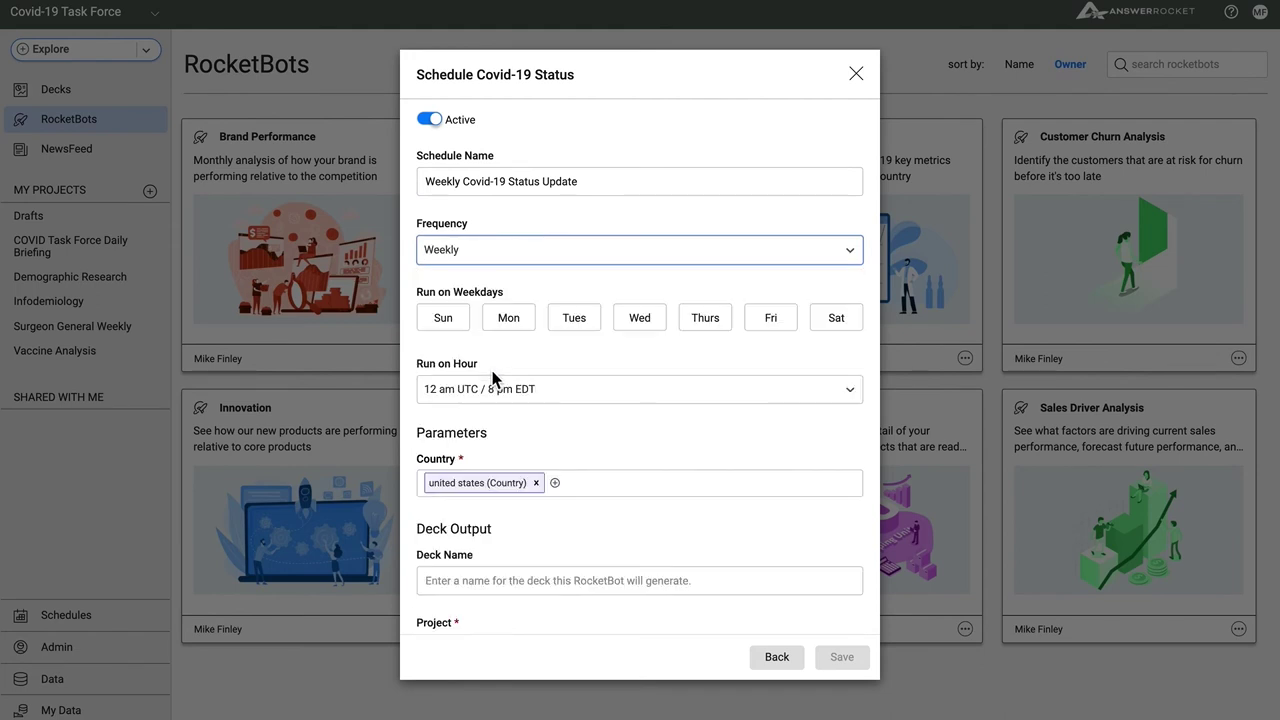
{"action": "left_click", "coordinate": [503, 320]}
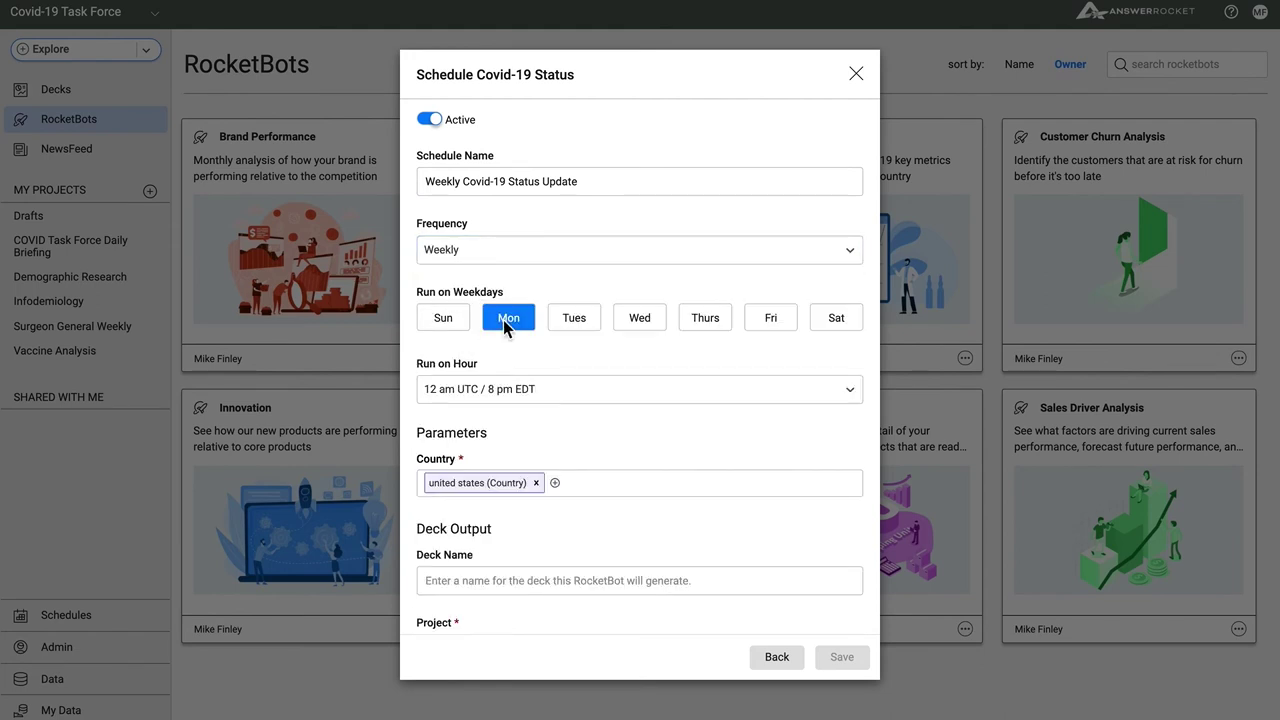
{"action": "left_click", "coordinate": [528, 389]}
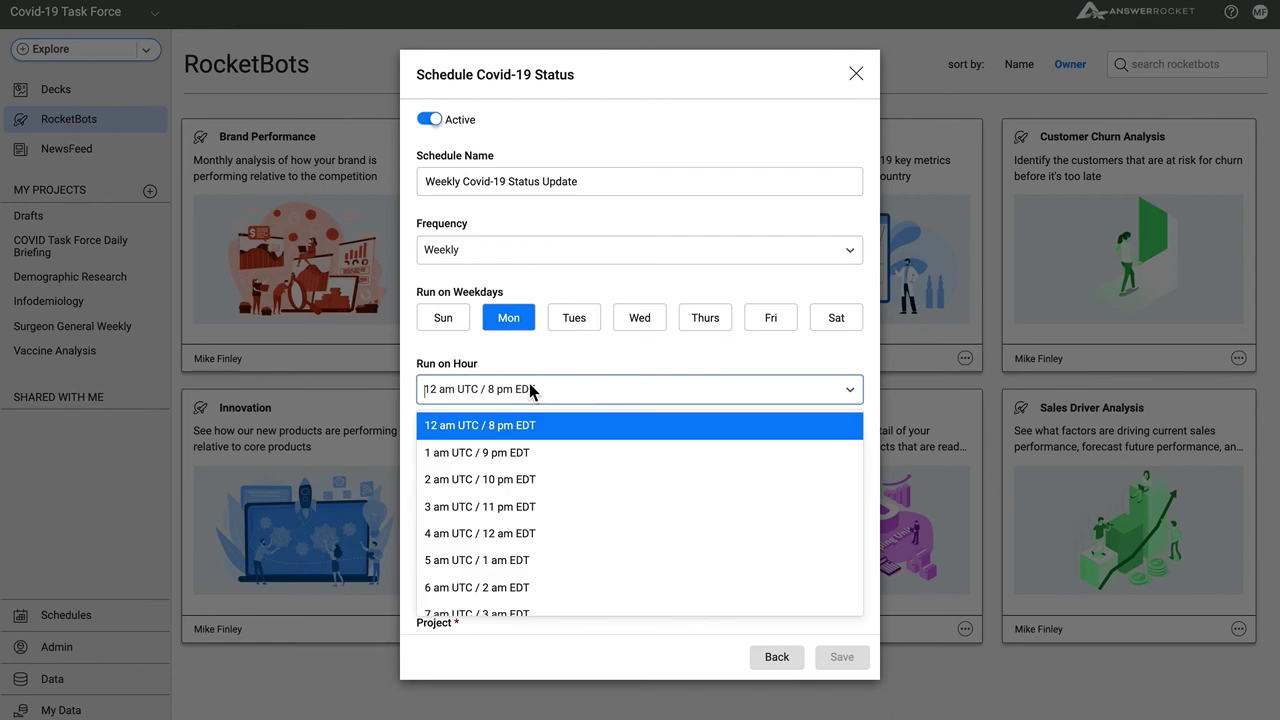
{"action": "left_click", "coordinate": [476, 591]}
Name the deck 'Weekly Covid-19 Status Update' and place it in COVID Task Force Daily Briefing
{"action": "scroll", "coordinate": [491, 563], "scroll_direction": "down", "scroll_amount": 1}
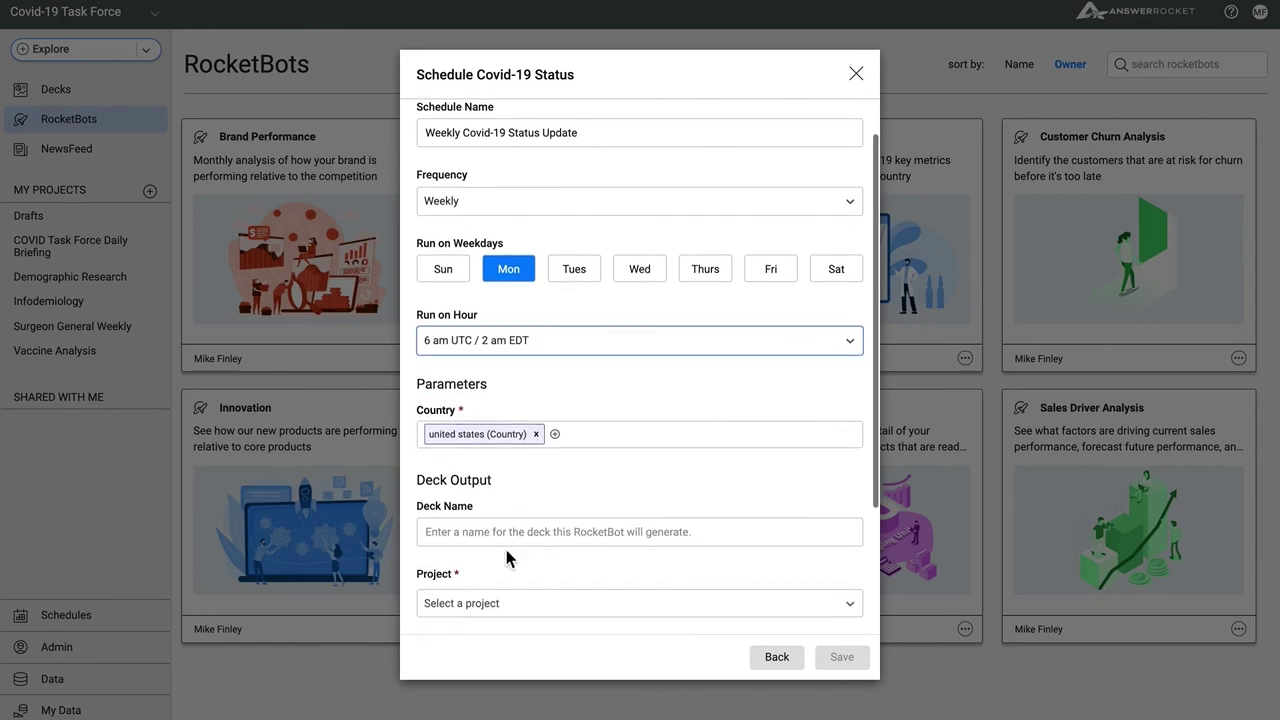
{"action": "scroll", "coordinate": [506, 550], "scroll_direction": "down", "scroll_amount": 1}
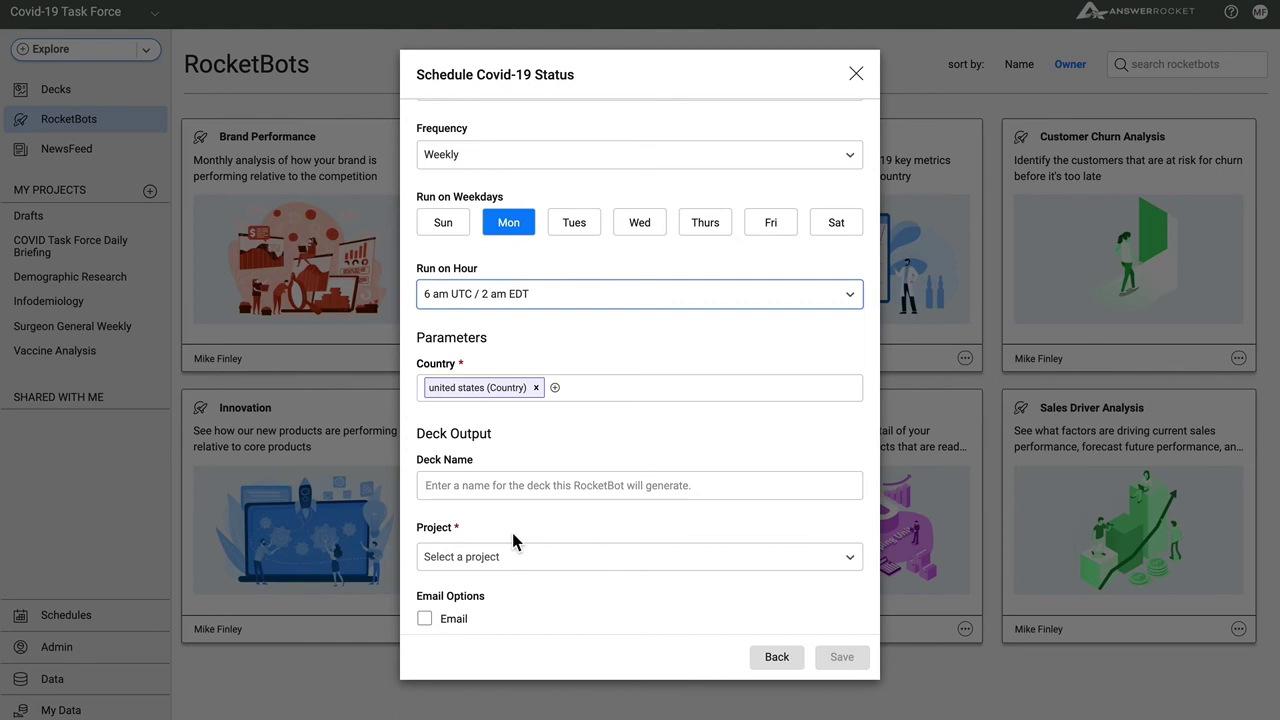
{"action": "scroll", "coordinate": [513, 534], "scroll_direction": "down", "scroll_amount": 2}
{"action": "left_click", "coordinate": [478, 415]}
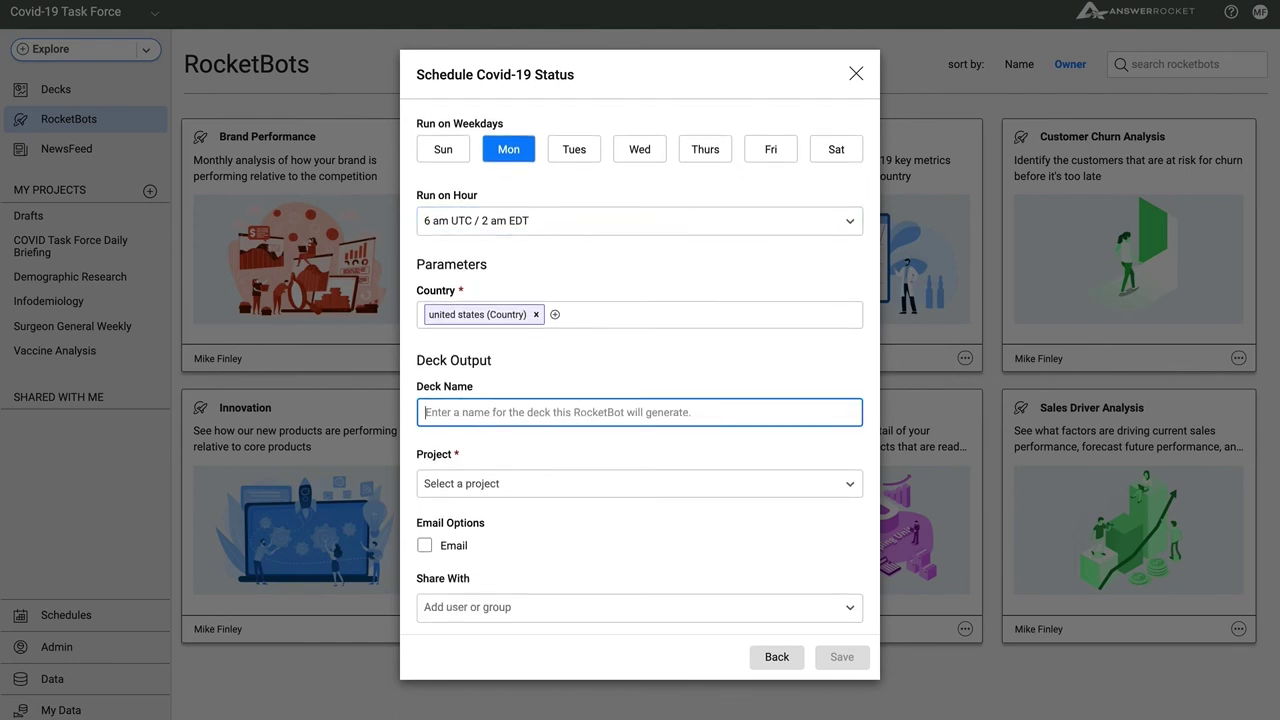
{"action": "type", "text": "Wee"}
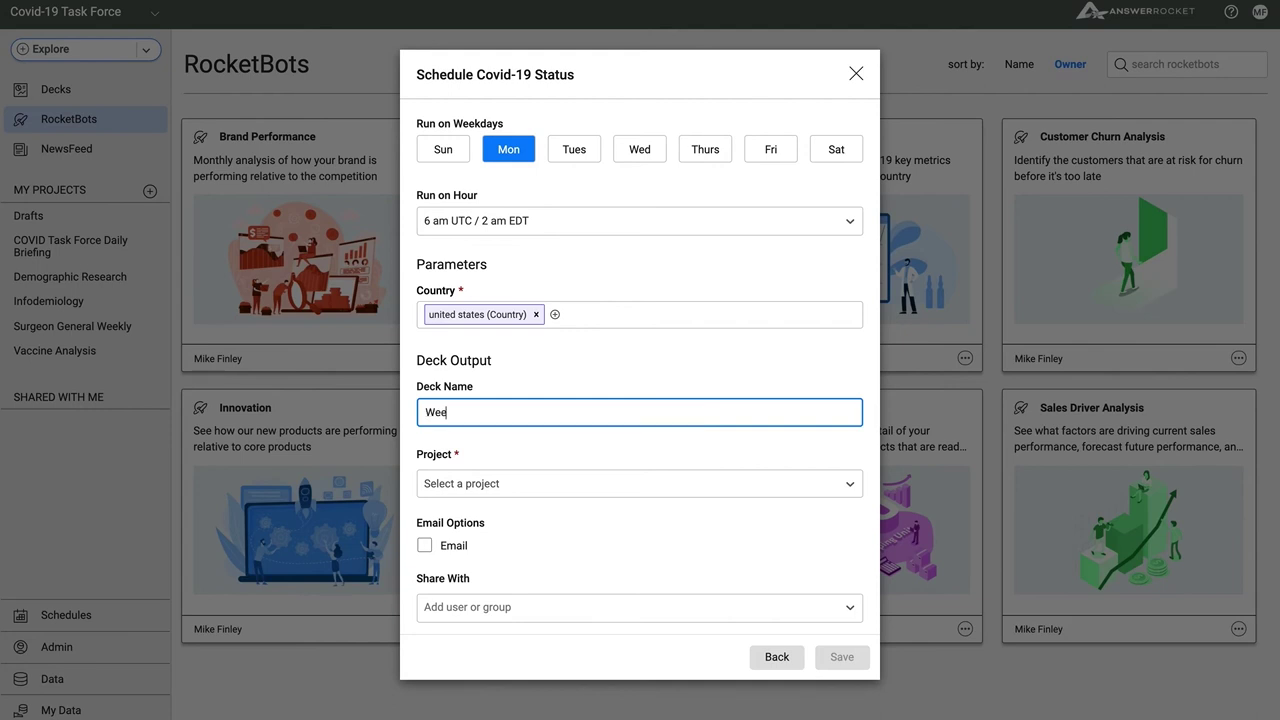
{"action": "type", "text": "kly Covid-19 Status Update"}
{"action": "scroll", "coordinate": [518, 453], "scroll_direction": "down", "scroll_amount": 1}
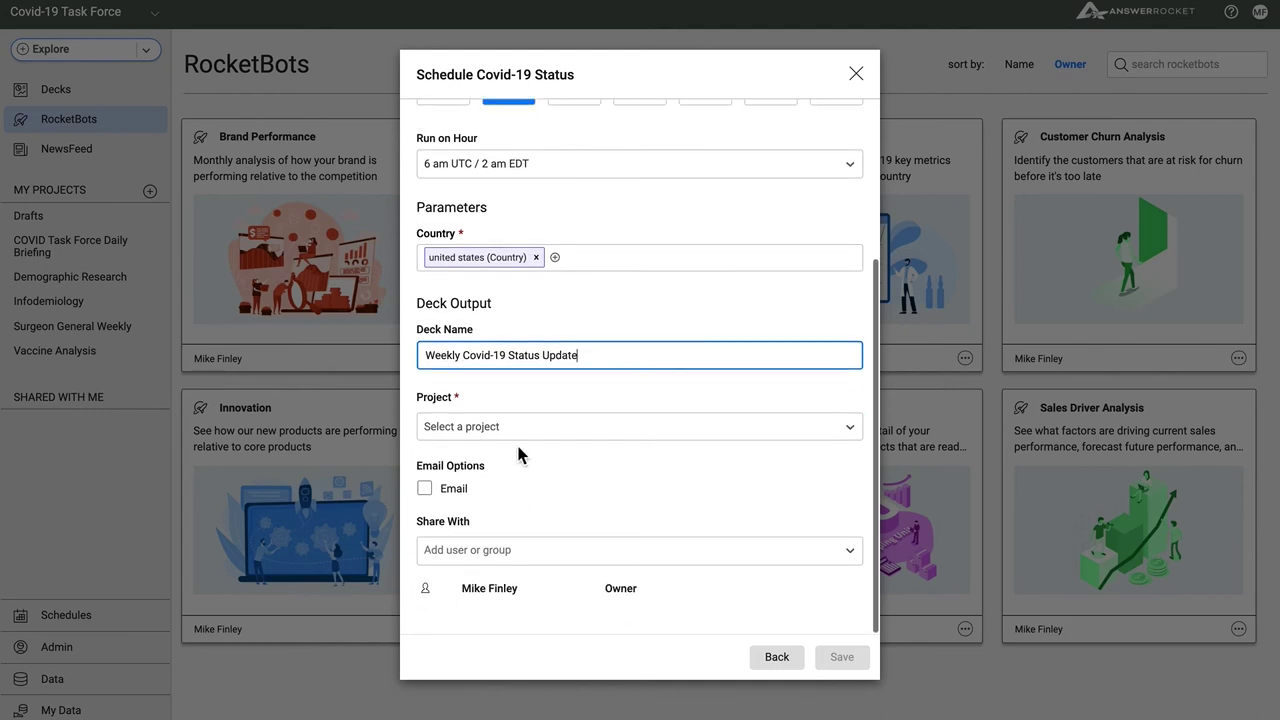
{"action": "left_click", "coordinate": [515, 425]}
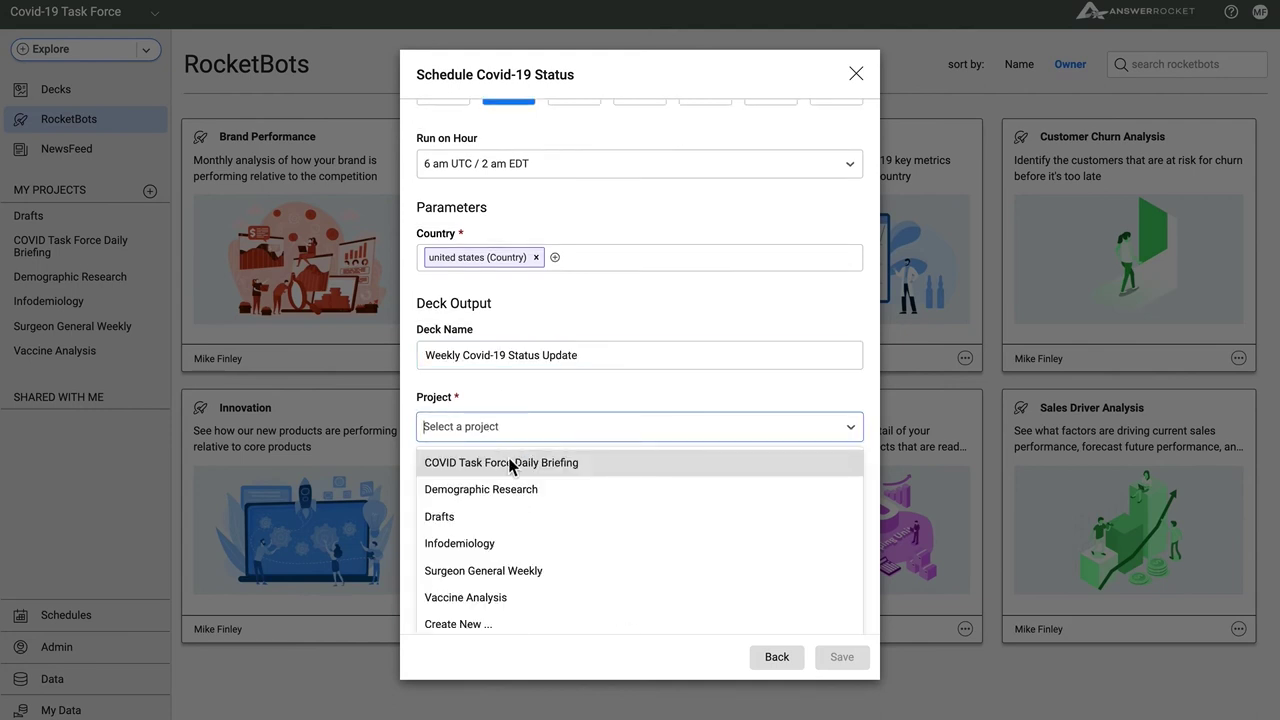
{"action": "left_click", "coordinate": [512, 465]}
Email the deck with a PDF attachment, share it with Covid-19 Task Force, and save the schedule
{"action": "left_click", "coordinate": [425, 488]}
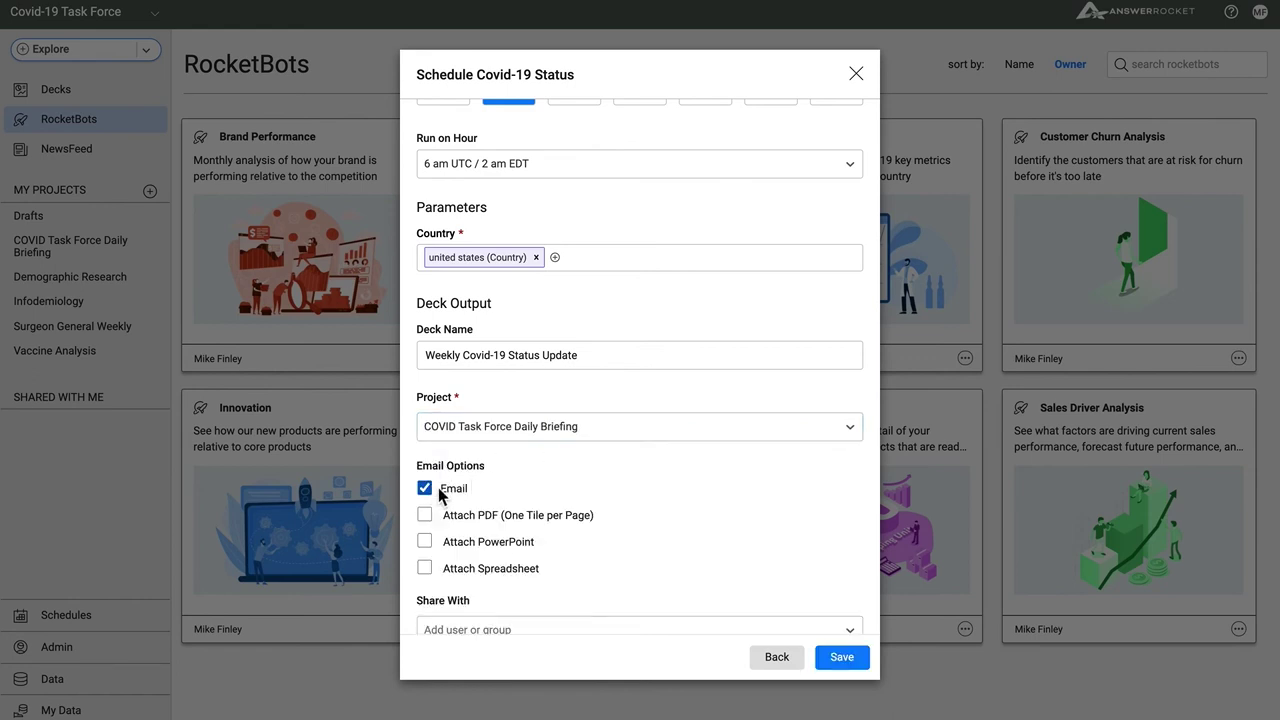
{"action": "scroll", "coordinate": [578, 507], "scroll_direction": "down", "scroll_amount": 2}
{"action": "left_click", "coordinate": [424, 434]}
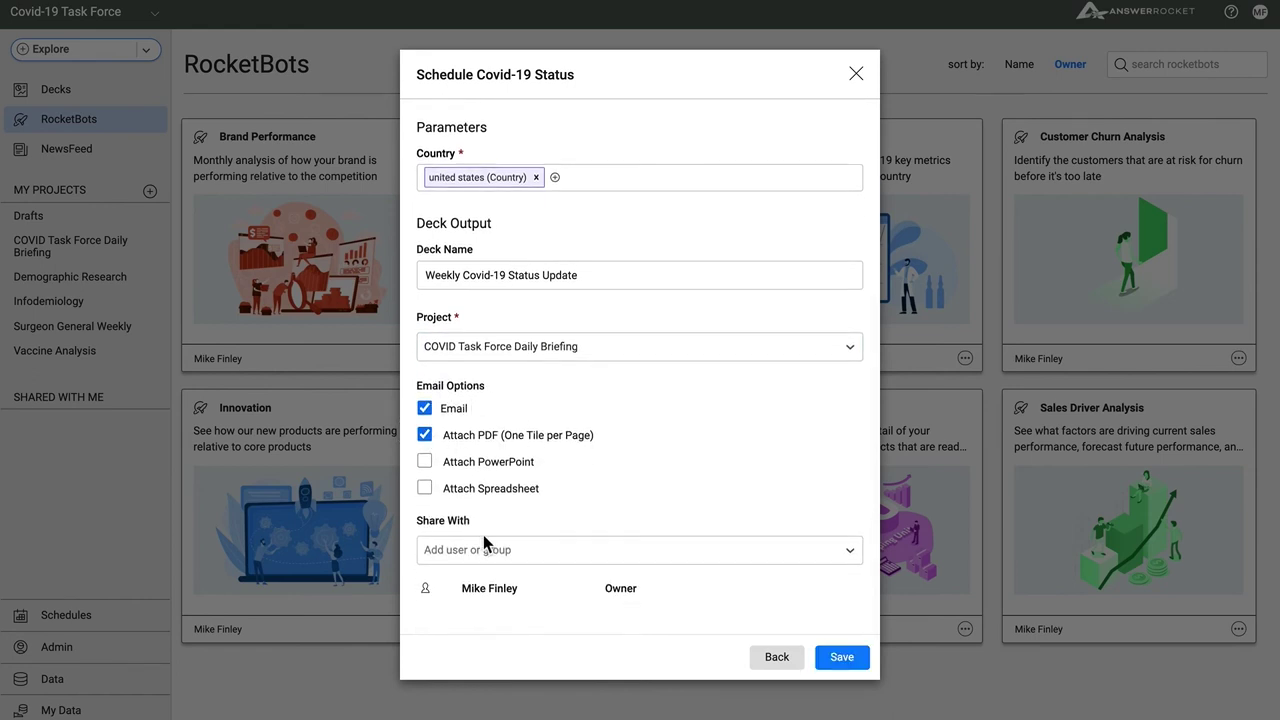
{"action": "left_click", "coordinate": [500, 559]}
{"action": "type", "text": "cov"}
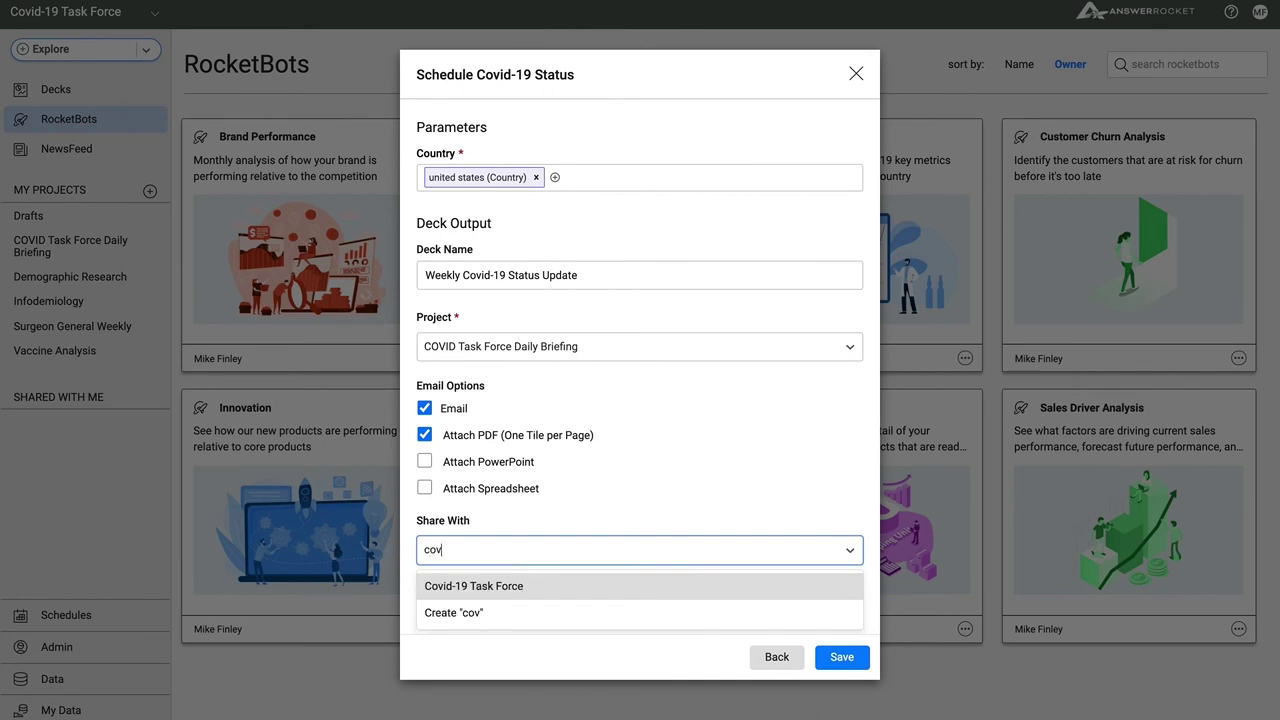
{"action": "key", "text": "Return"}
{"action": "left_click", "coordinate": [846, 659]}
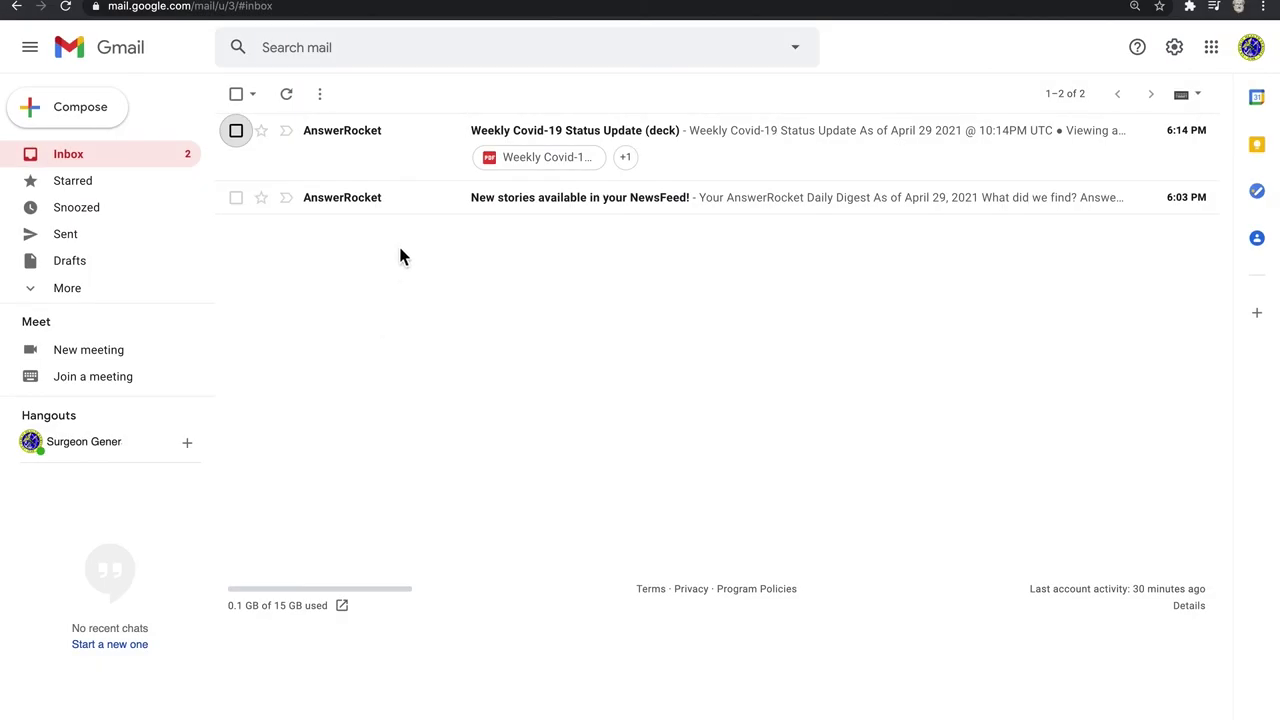
Open the Weekly Covid-19 Status Update email and read down to its attachment
{"action": "left_click", "coordinate": [385, 131]}
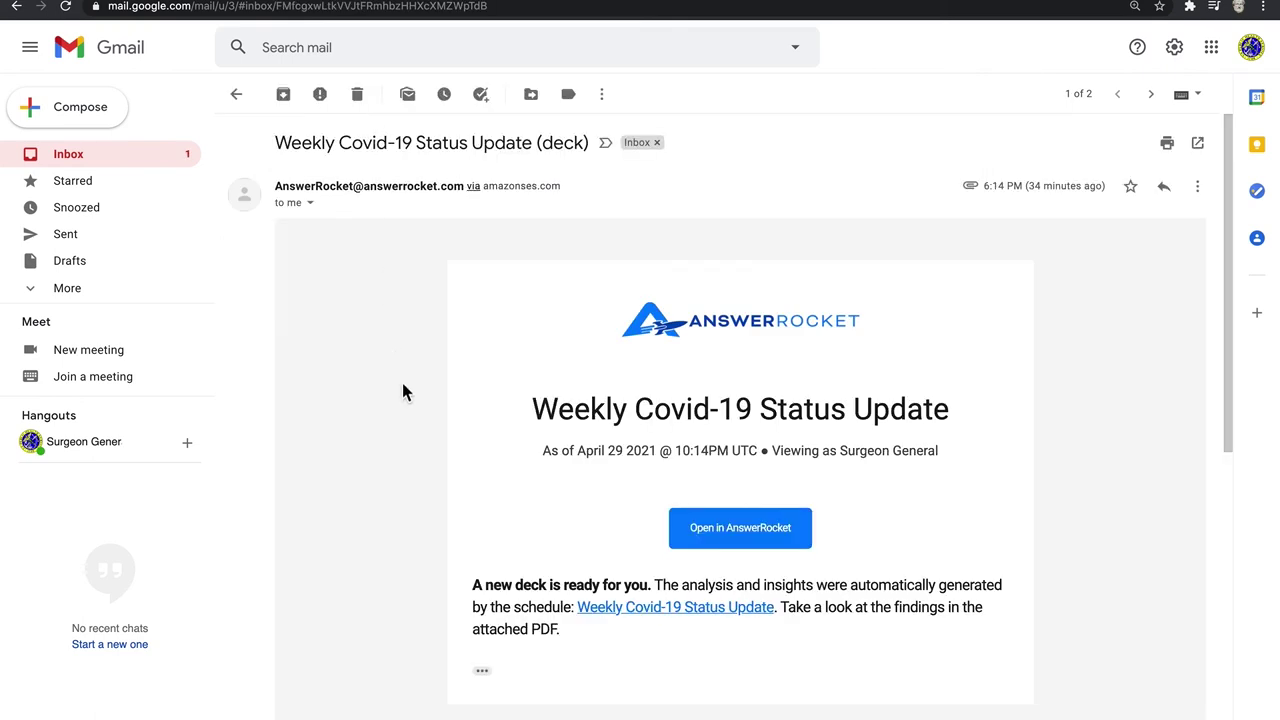
{"action": "scroll", "coordinate": [402, 384], "scroll_direction": "down", "scroll_amount": 3}
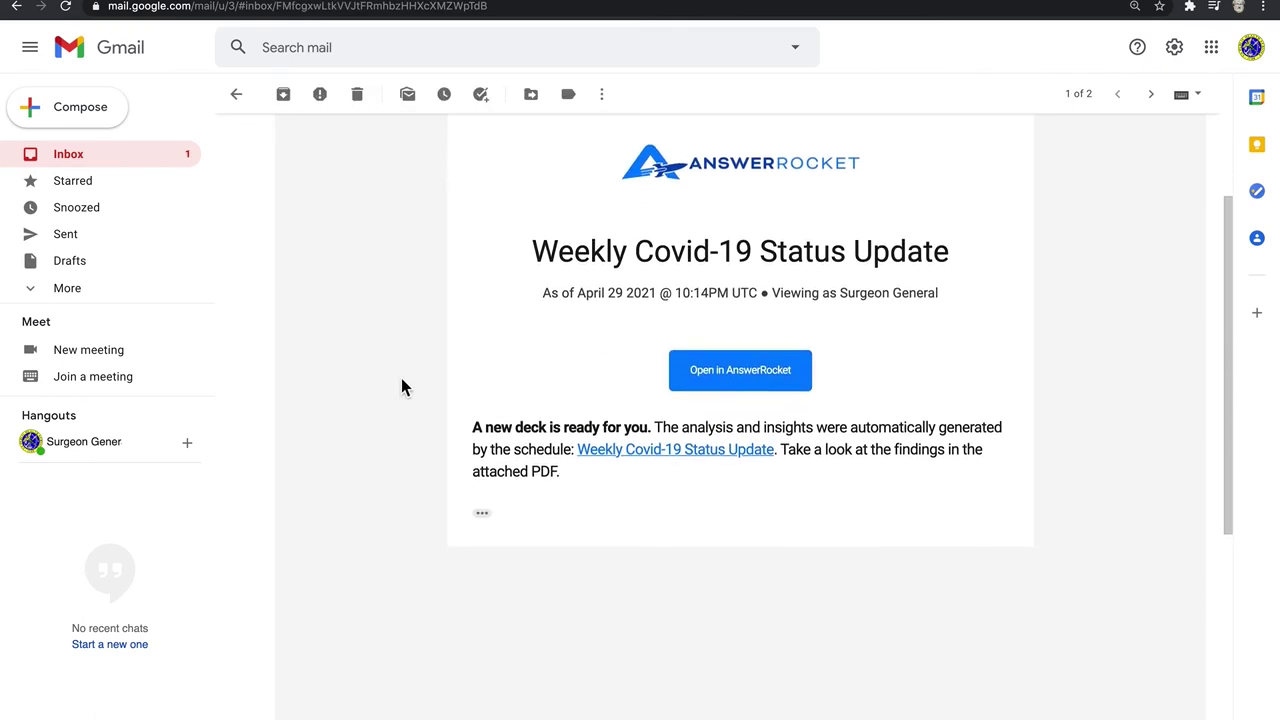
{"action": "scroll", "coordinate": [402, 384], "scroll_direction": "down", "scroll_amount": 2}
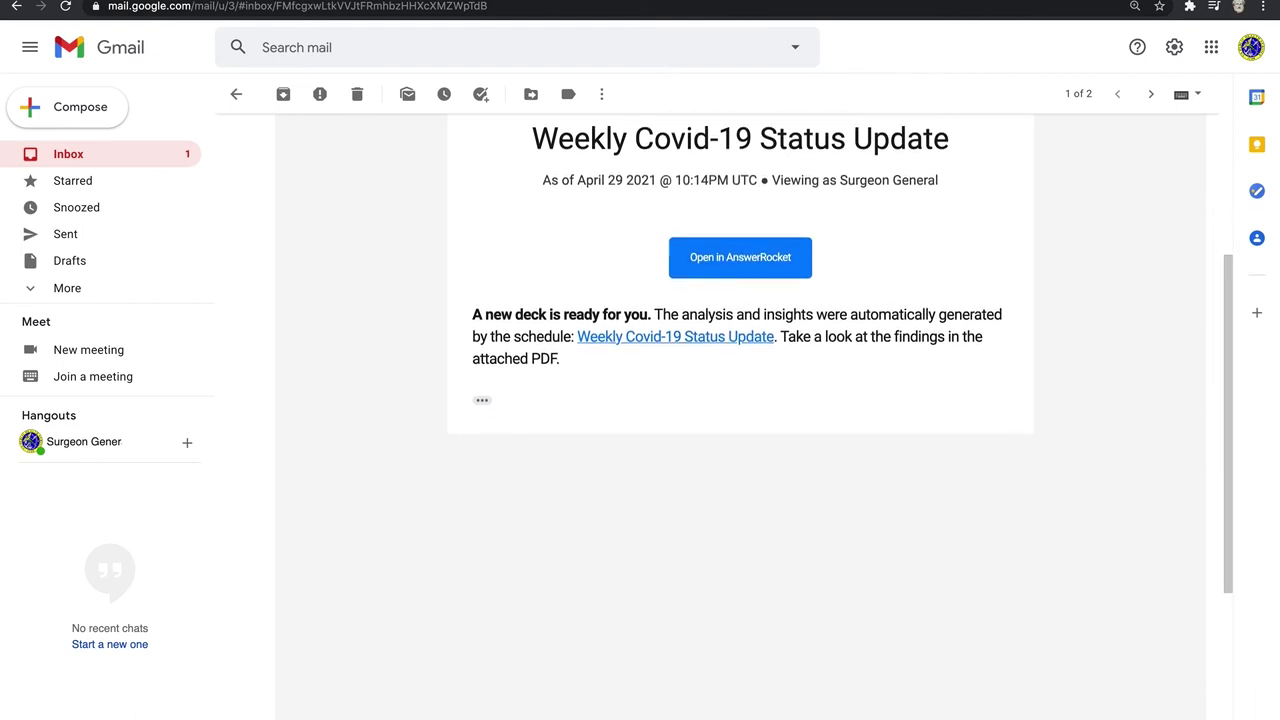
{"action": "scroll", "coordinate": [378, 495], "scroll_direction": "down", "scroll_amount": 5}
Page through the attached PDF deck preview, close it, and return to the inbox
{"action": "left_click", "coordinate": [357, 571]}
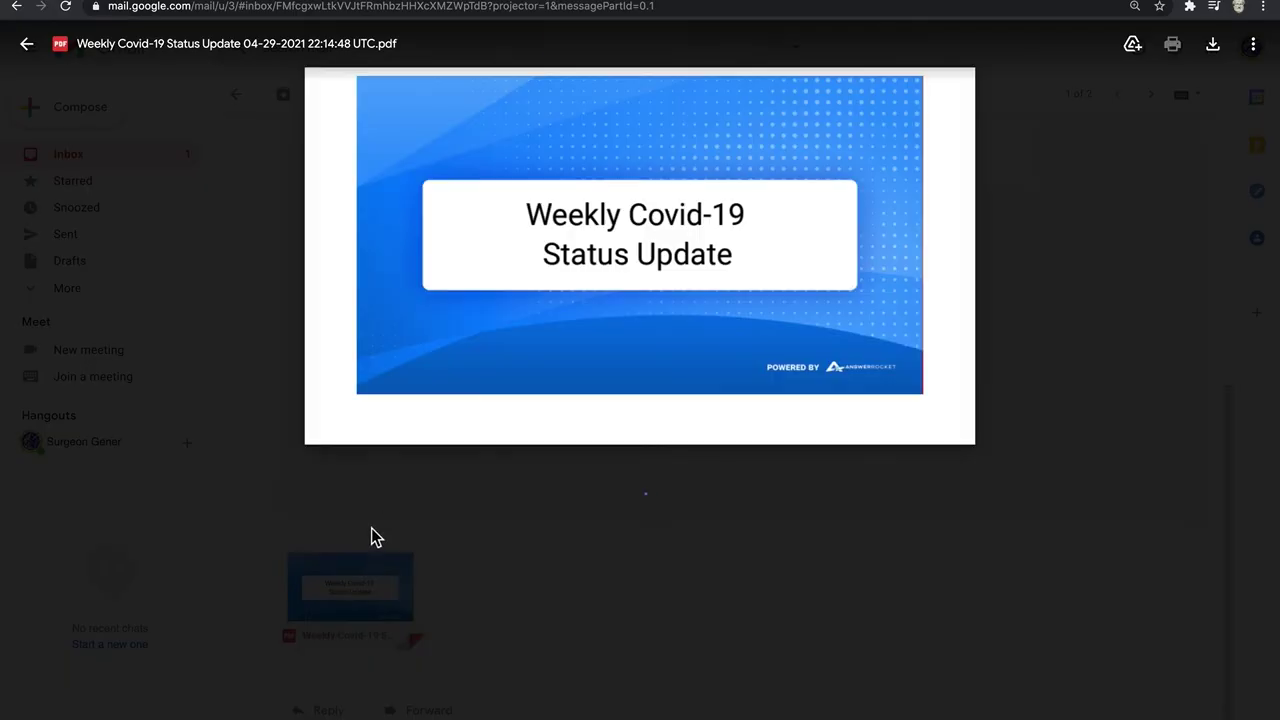
{"action": "scroll", "coordinate": [377, 489], "scroll_direction": "down", "scroll_amount": 5}
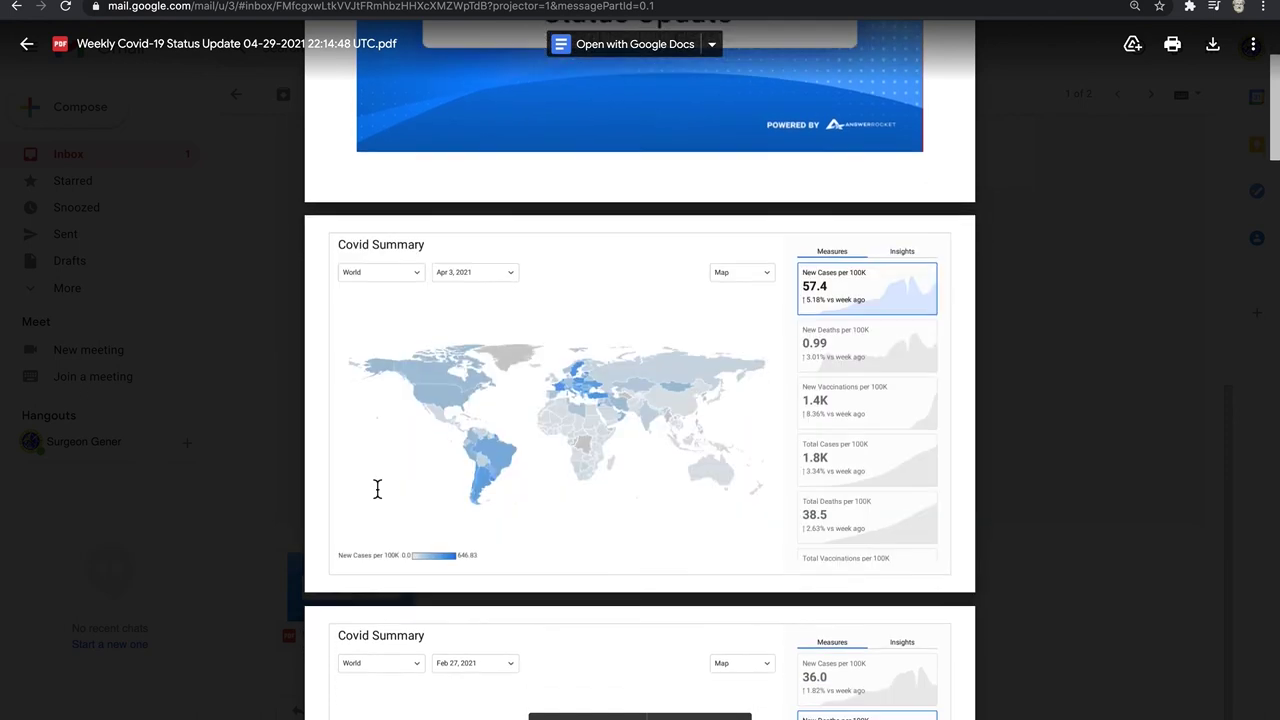
{"action": "scroll", "coordinate": [377, 489], "scroll_direction": "down", "scroll_amount": 5}
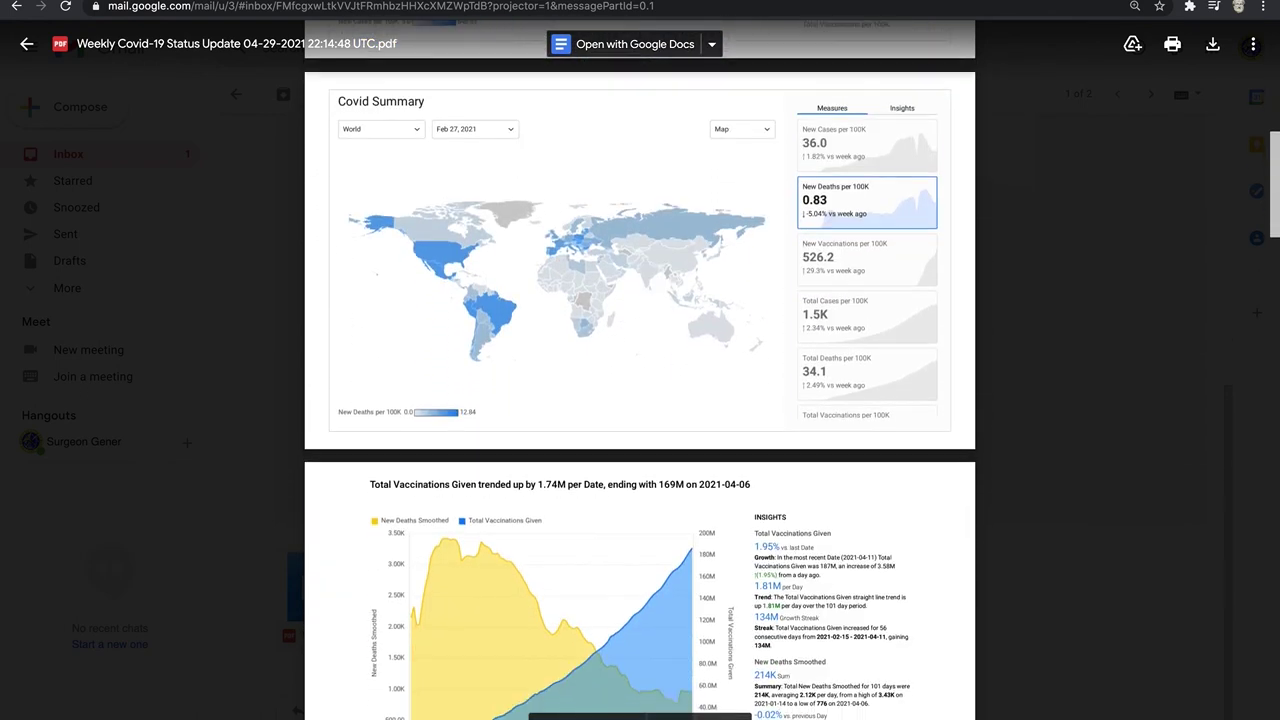
{"action": "scroll", "coordinate": [640, 370], "scroll_direction": "down", "scroll_amount": 5}
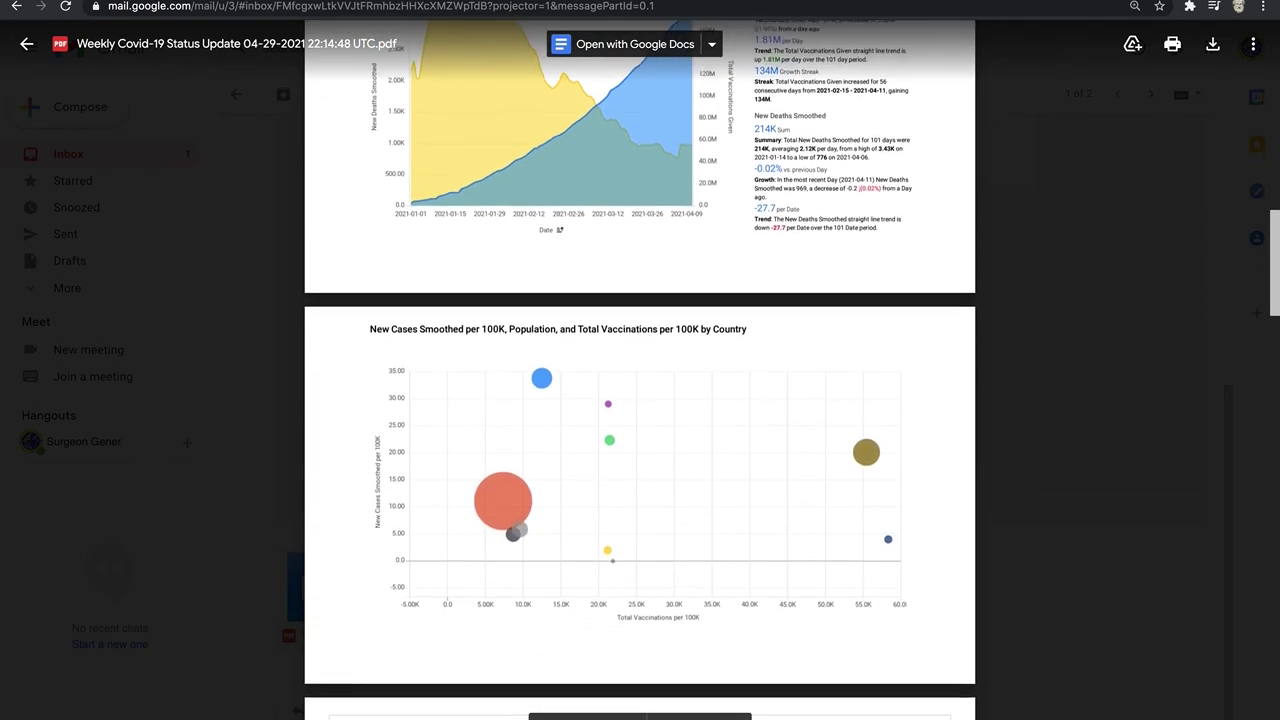
{"action": "scroll", "coordinate": [225, 338], "scroll_direction": "down", "scroll_amount": 5}
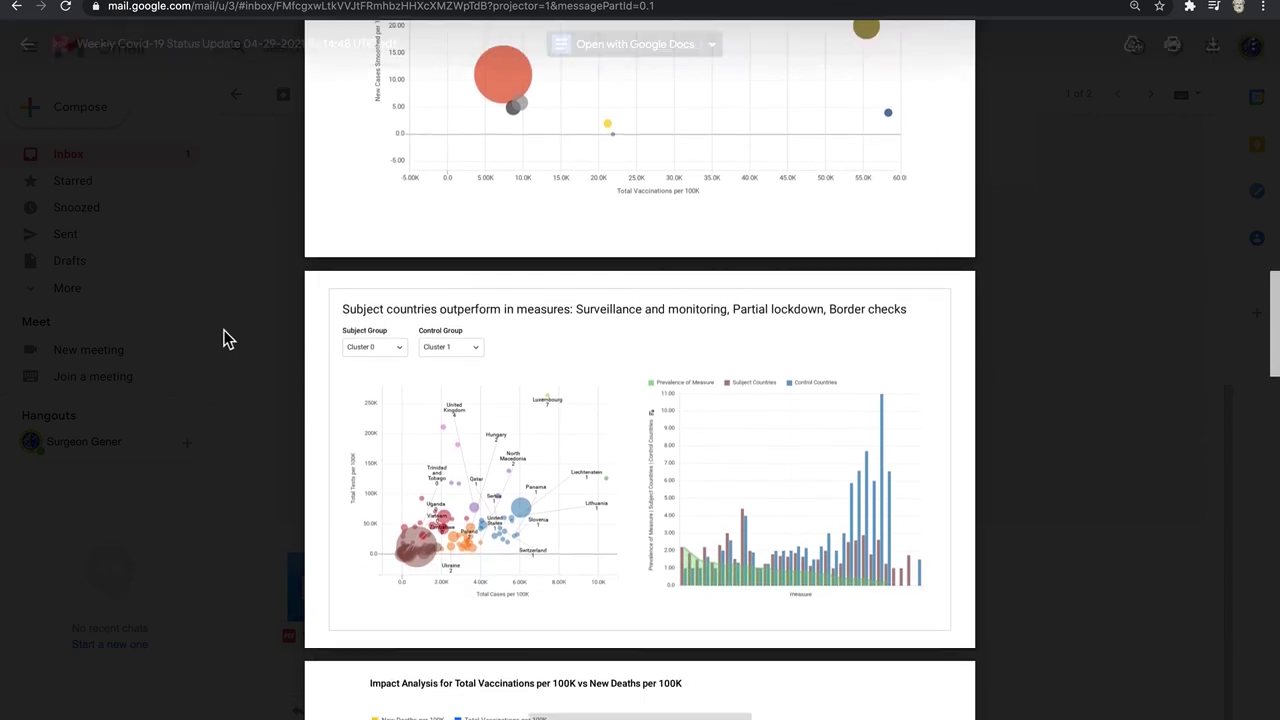
{"action": "left_click", "coordinate": [285, 240]}
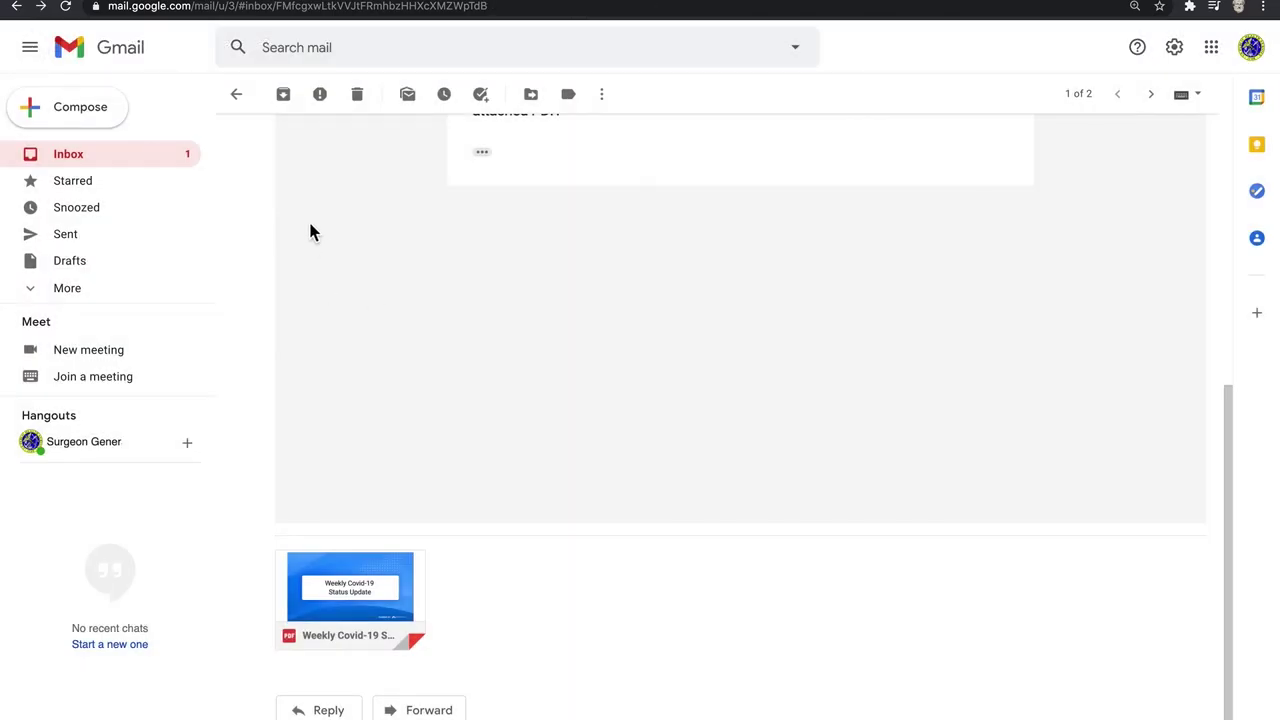
{"action": "left_click", "coordinate": [236, 94]}
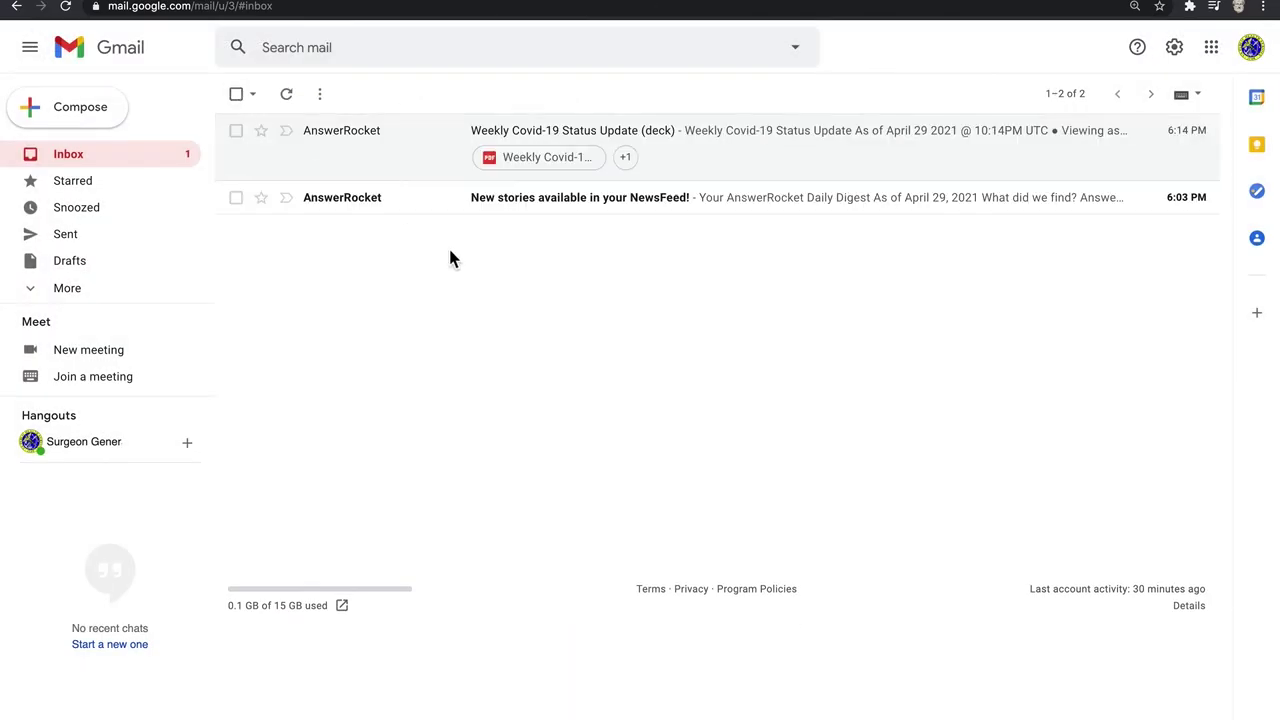
Read the 'New stories available in your NewsFeed!' digest to its footer and follow the NewsFeed link
{"action": "left_click", "coordinate": [484, 197]}
{"action": "scroll", "coordinate": [449, 369], "scroll_direction": "down", "scroll_amount": 3}
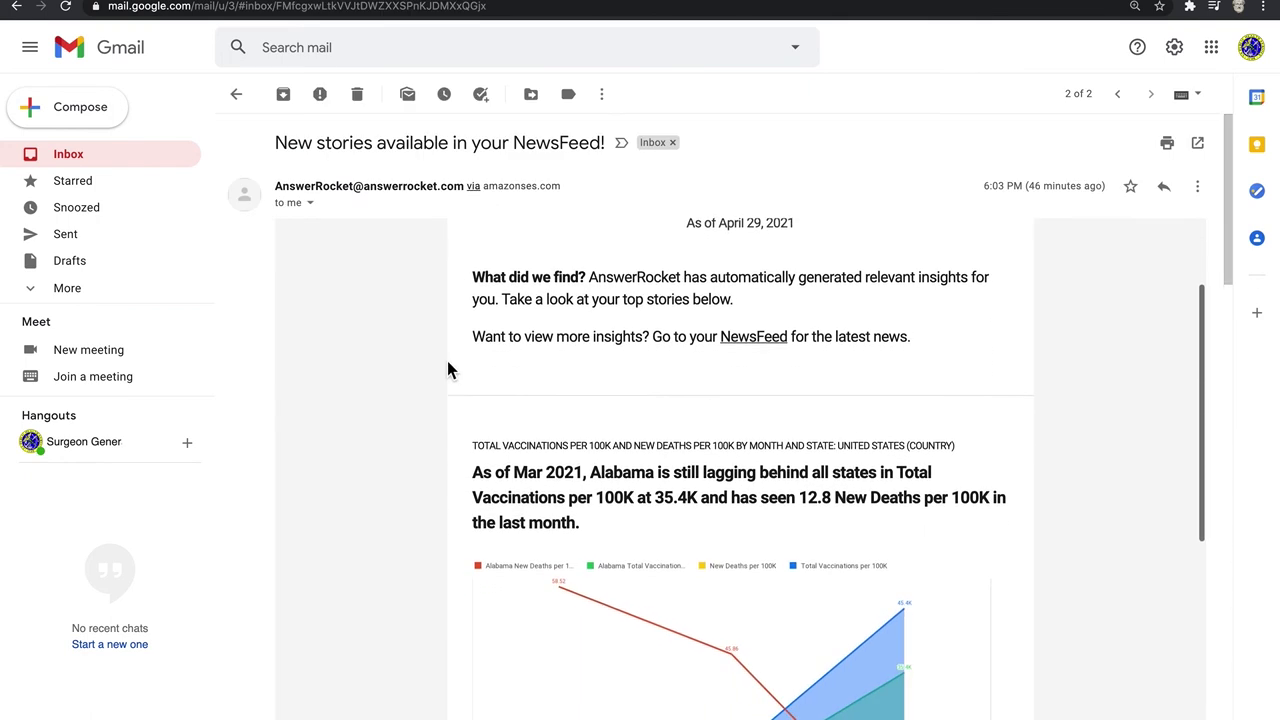
{"action": "scroll", "coordinate": [448, 368], "scroll_direction": "down", "scroll_amount": 2}
{"action": "scroll", "coordinate": [449, 366], "scroll_direction": "down", "scroll_amount": 2}
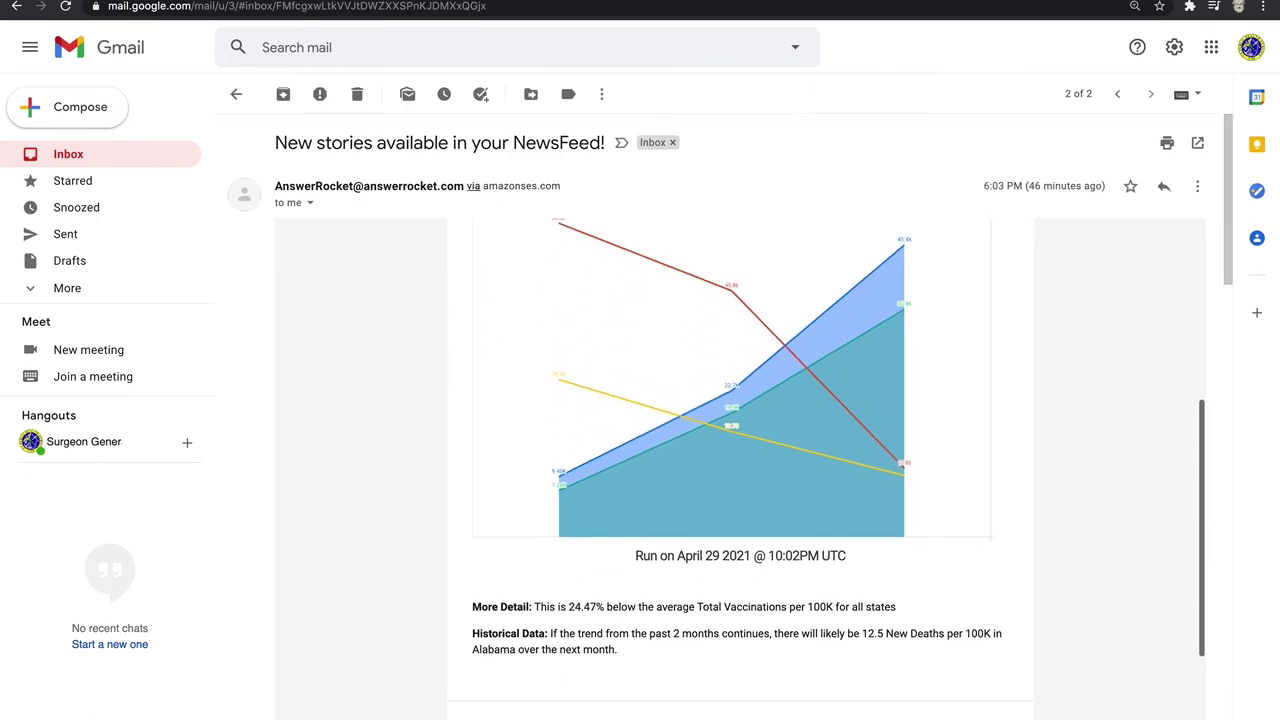
{"action": "scroll", "coordinate": [449, 366], "scroll_direction": "down", "scroll_amount": 4}
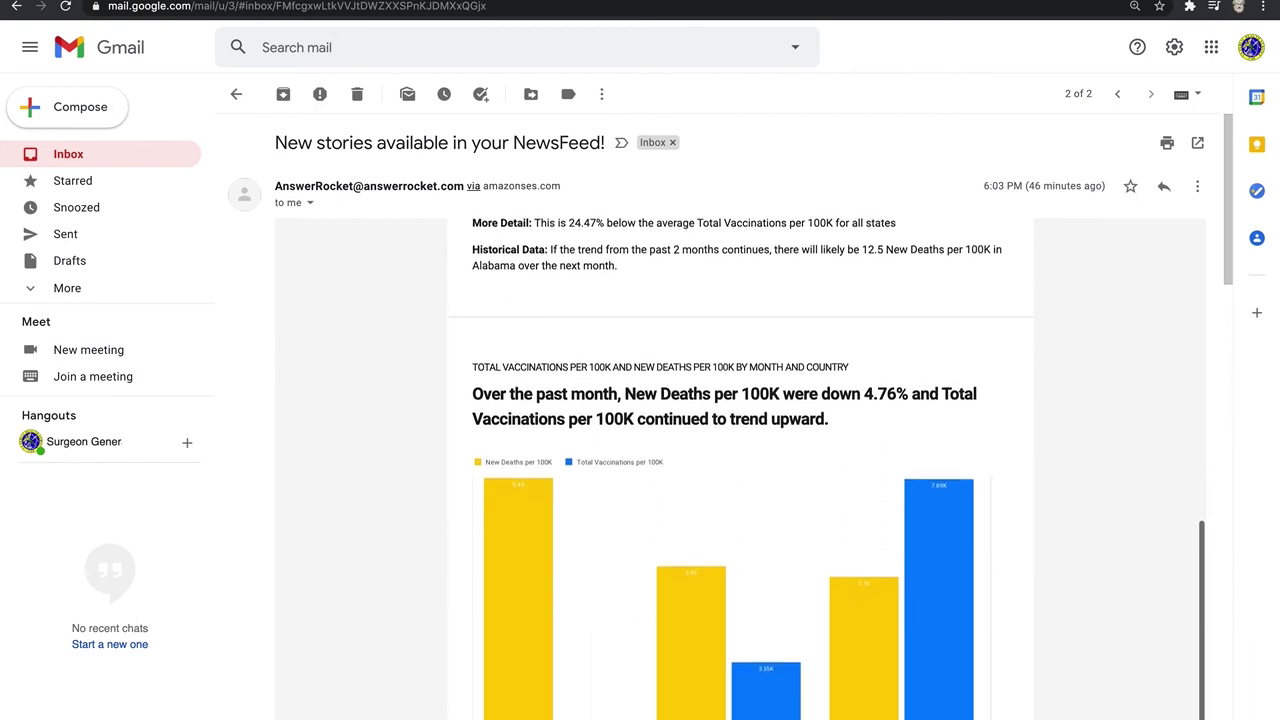
{"action": "scroll", "coordinate": [449, 366], "scroll_direction": "down", "scroll_amount": 4}
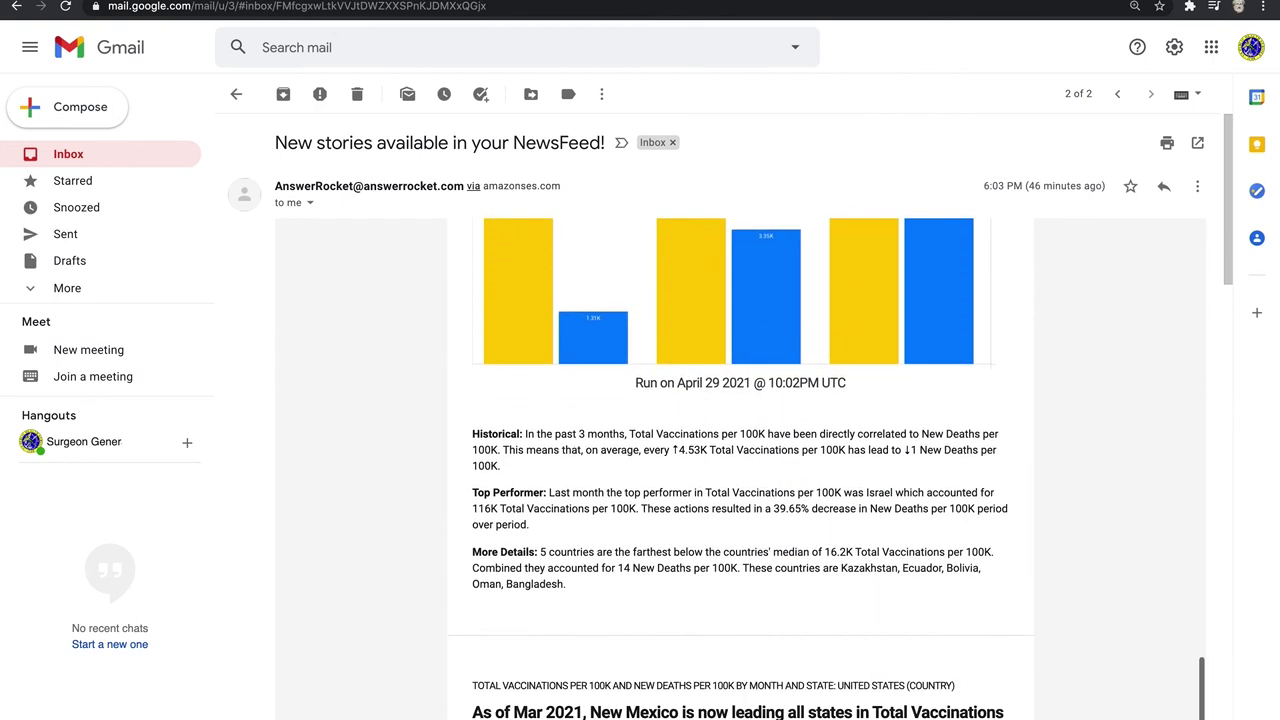
{"action": "scroll", "coordinate": [449, 366], "scroll_direction": "down", "scroll_amount": 4}
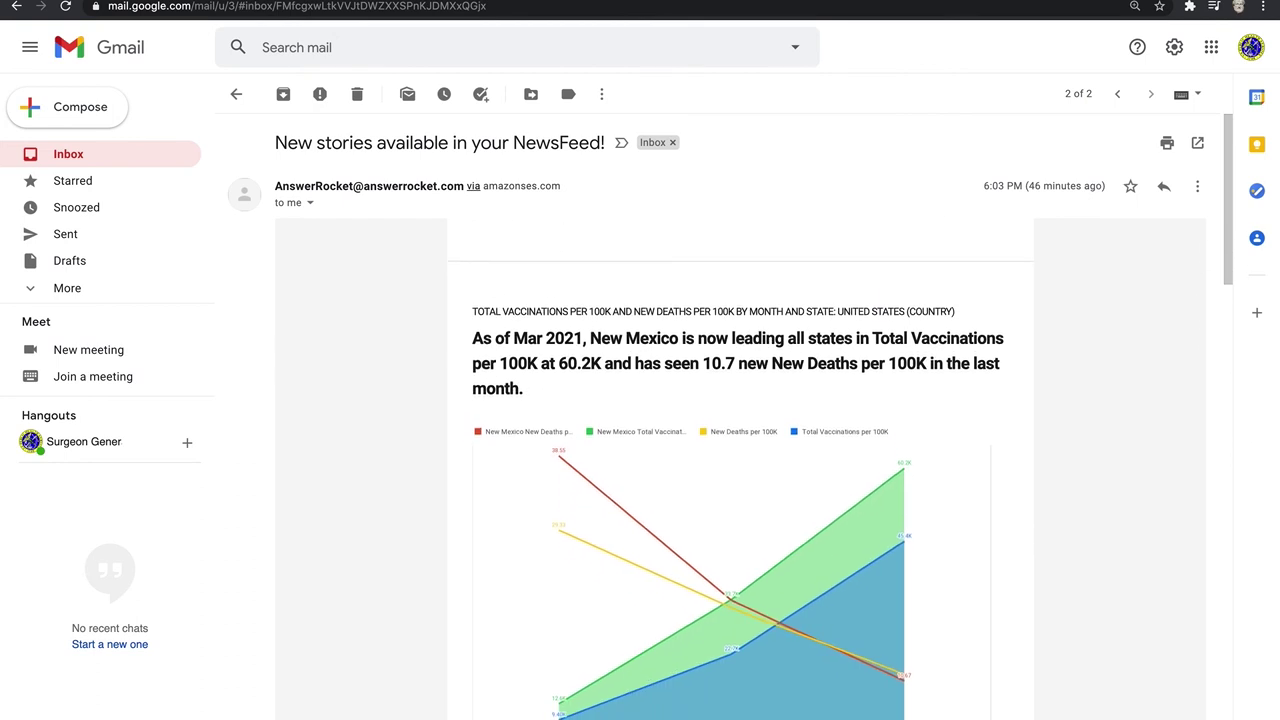
{"action": "scroll", "coordinate": [741, 477], "scroll_direction": "down", "scroll_amount": 1}
{"action": "scroll", "coordinate": [727, 416], "scroll_direction": "down", "scroll_amount": 2}
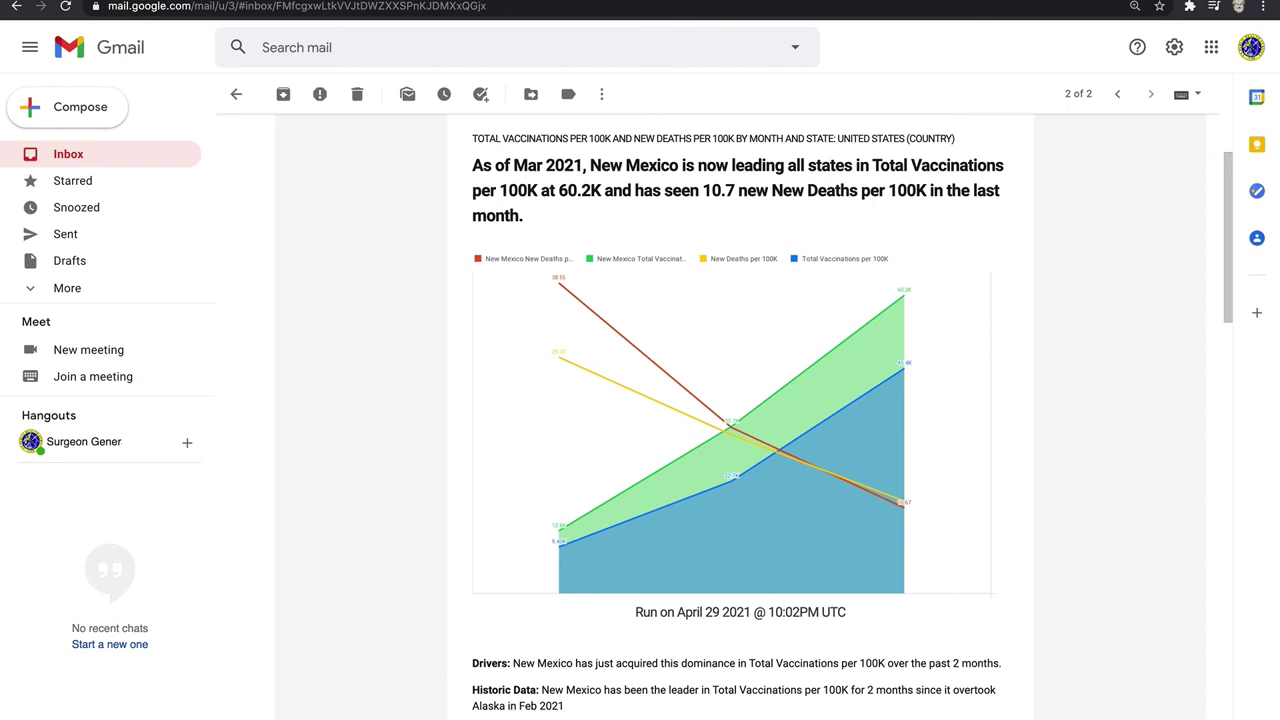
{"action": "scroll", "coordinate": [628, 389], "scroll_direction": "down", "scroll_amount": 4}
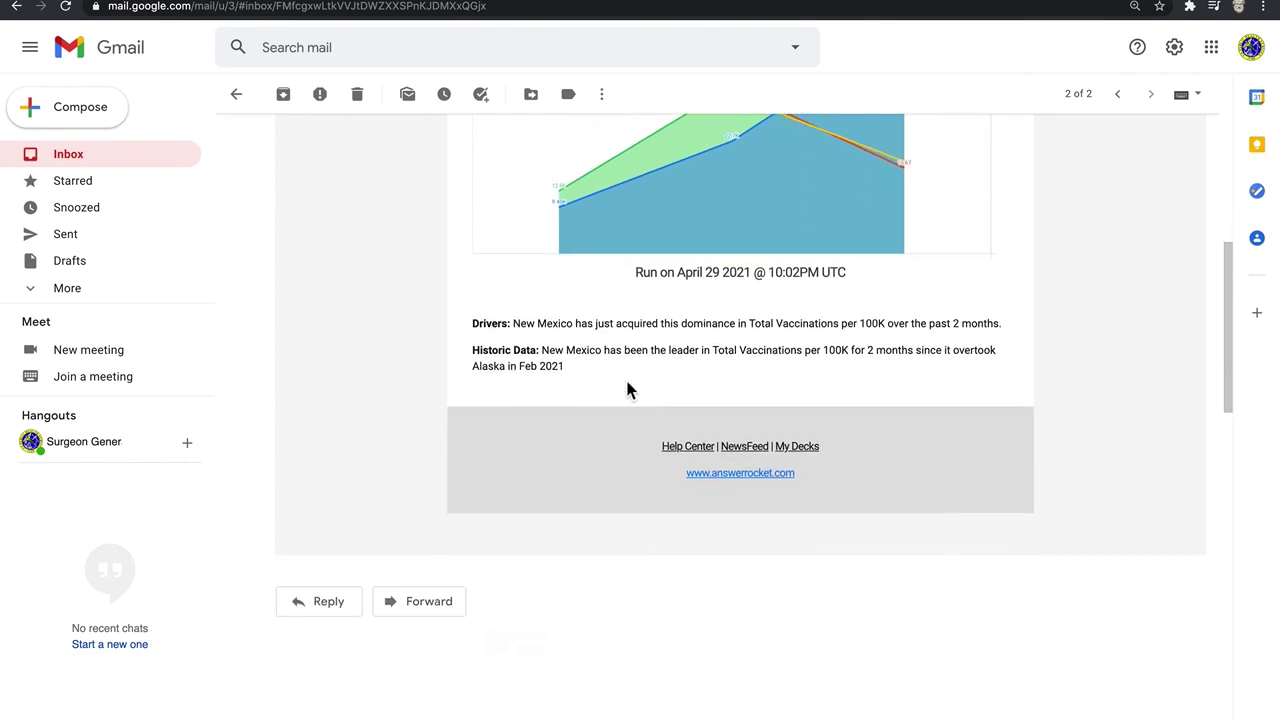
{"action": "left_click", "coordinate": [740, 447]}
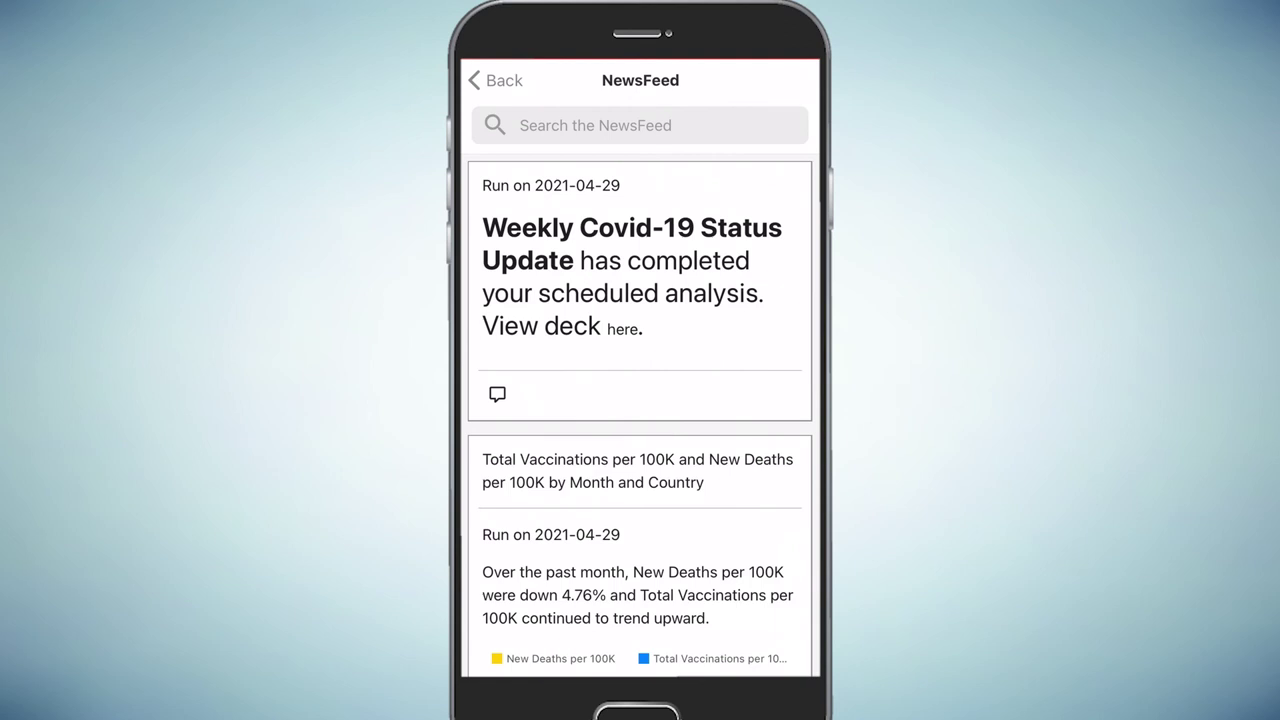
Scroll the mobile NewsFeed and expand the Alabama vaccination story with View More
{"action": "scroll", "coordinate": [640, 420], "scroll_direction": "down", "scroll_amount": 5}
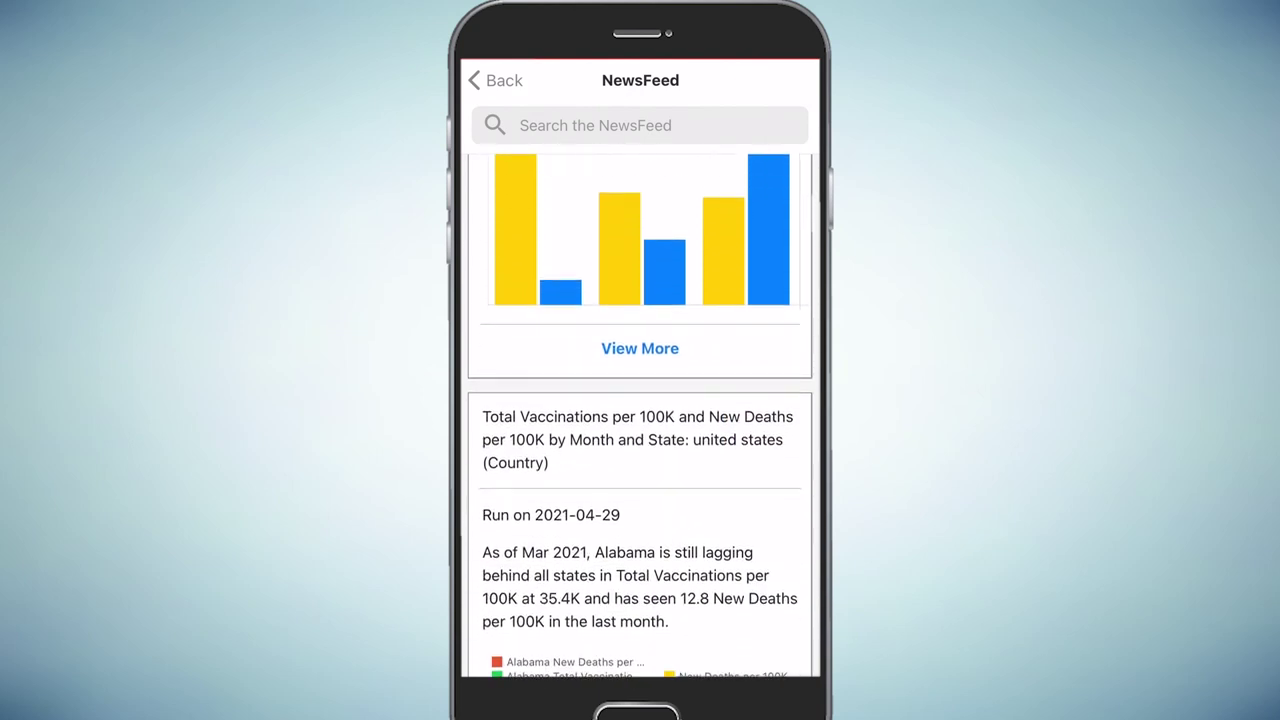
{"action": "scroll", "coordinate": [640, 420], "scroll_direction": "down", "scroll_amount": 2}
{"action": "scroll", "coordinate": [640, 420], "scroll_direction": "down", "scroll_amount": 4}
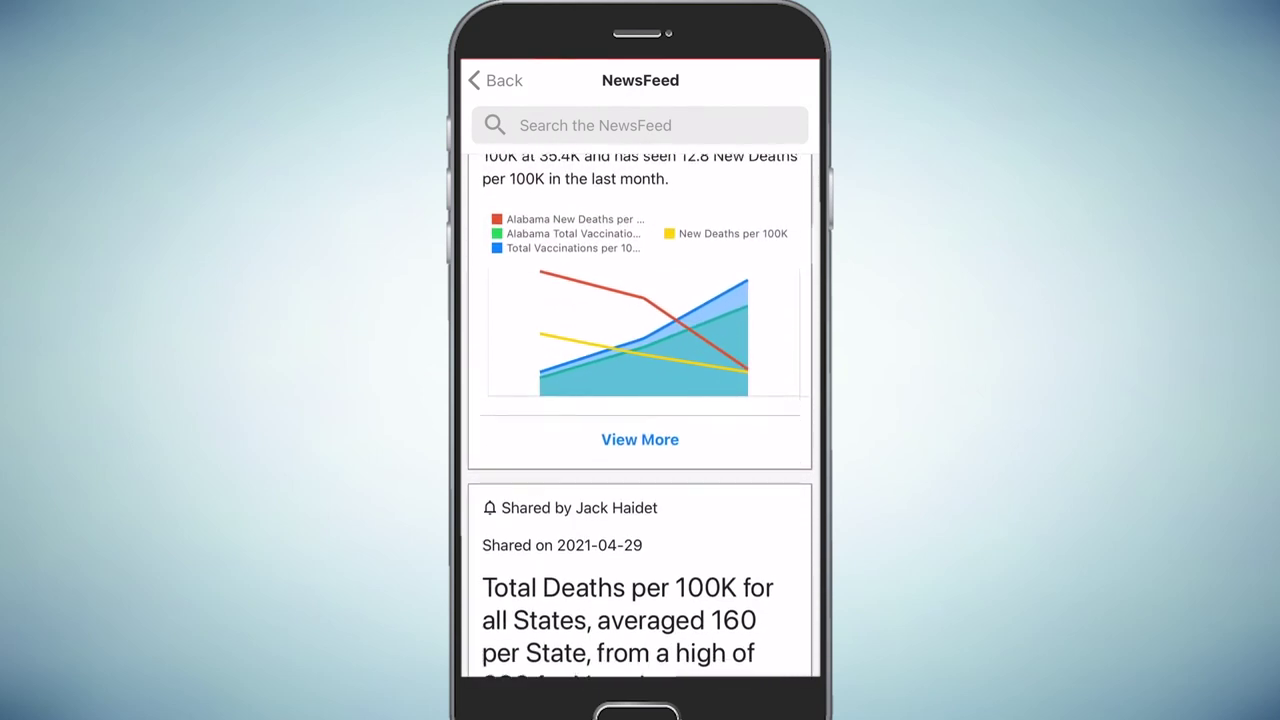
{"action": "scroll", "coordinate": [640, 420], "scroll_direction": "down", "scroll_amount": 3}
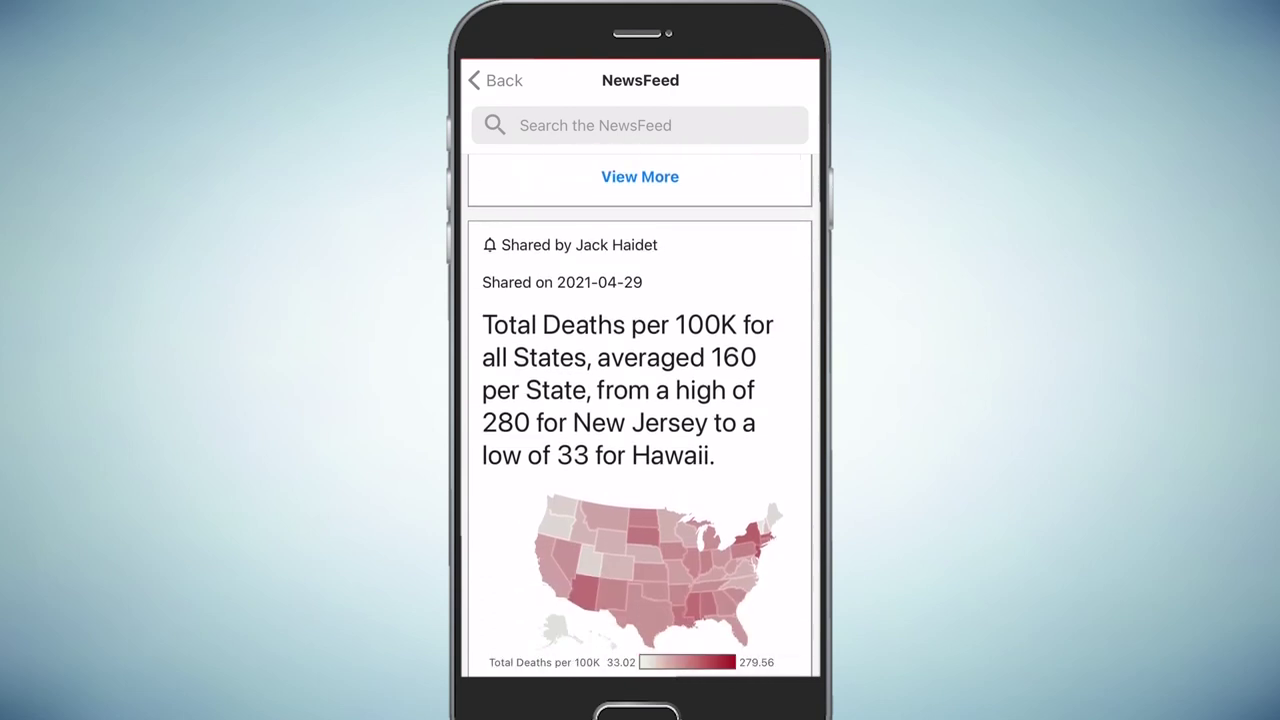
{"action": "scroll", "coordinate": [640, 416], "scroll_direction": "up", "scroll_amount": 4}
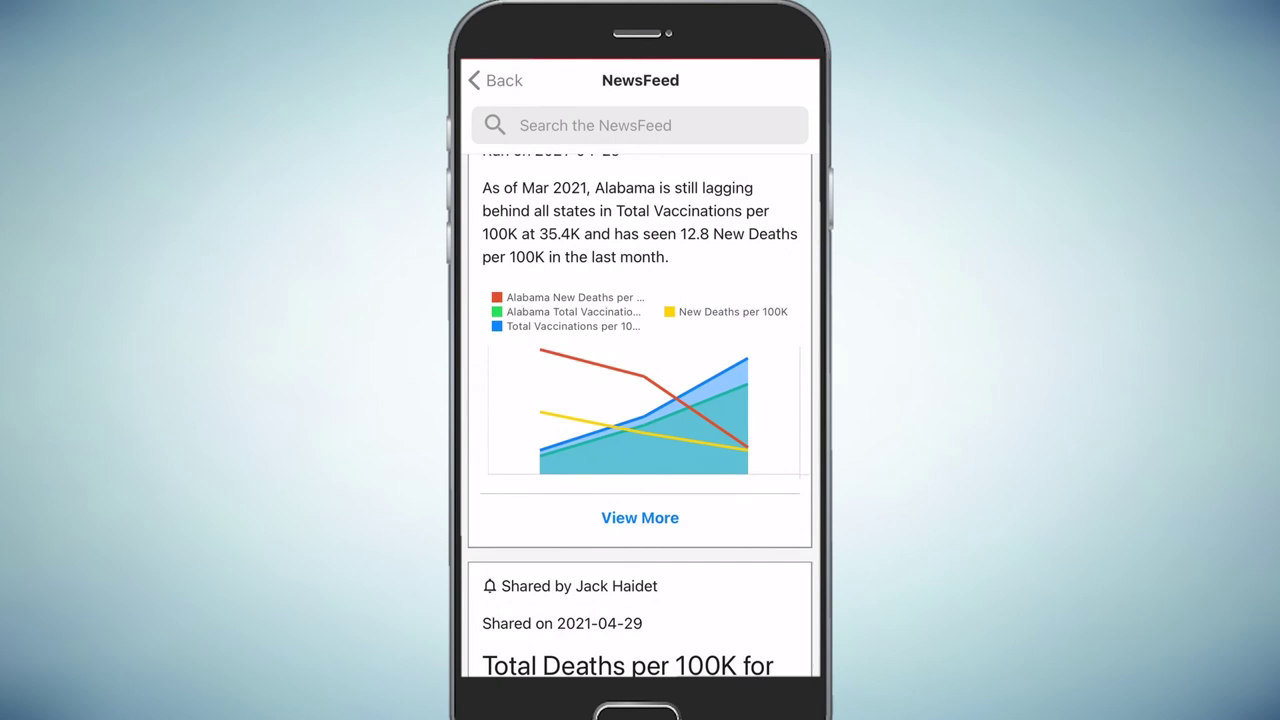
{"action": "left_click", "coordinate": [640, 517]}
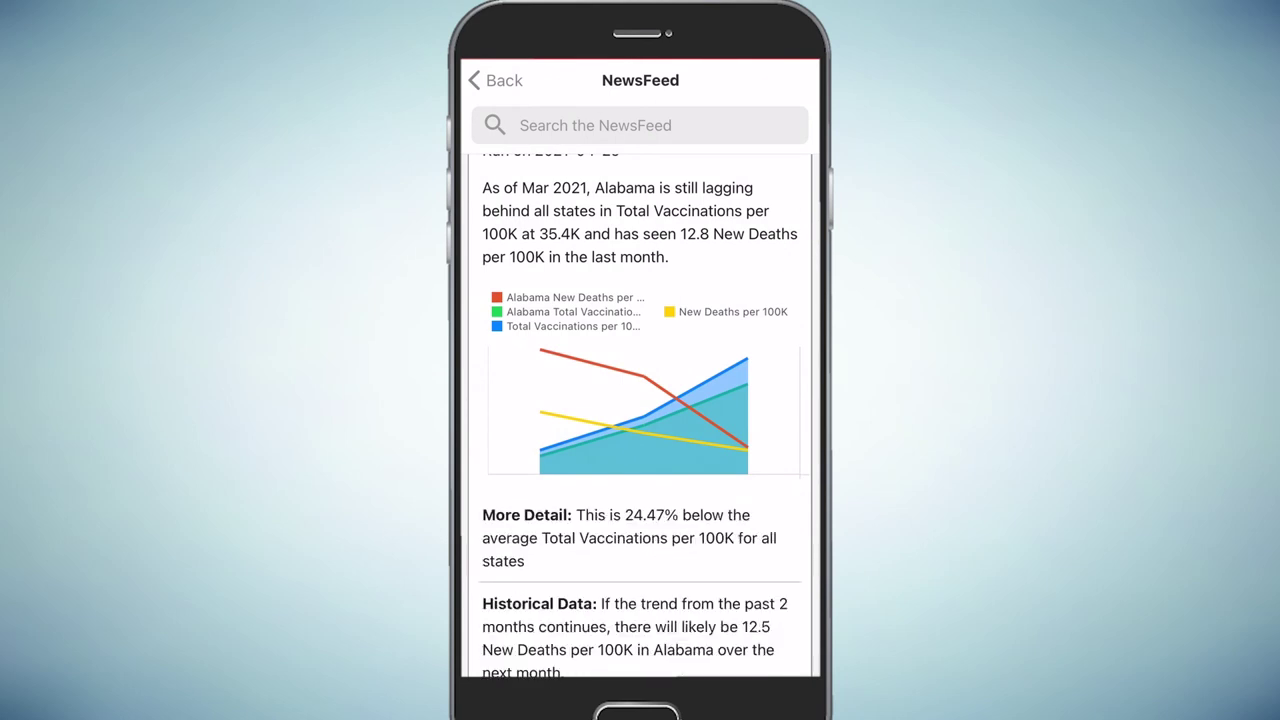
{"action": "scroll", "coordinate": [640, 415], "scroll_direction": "down", "scroll_amount": 4}
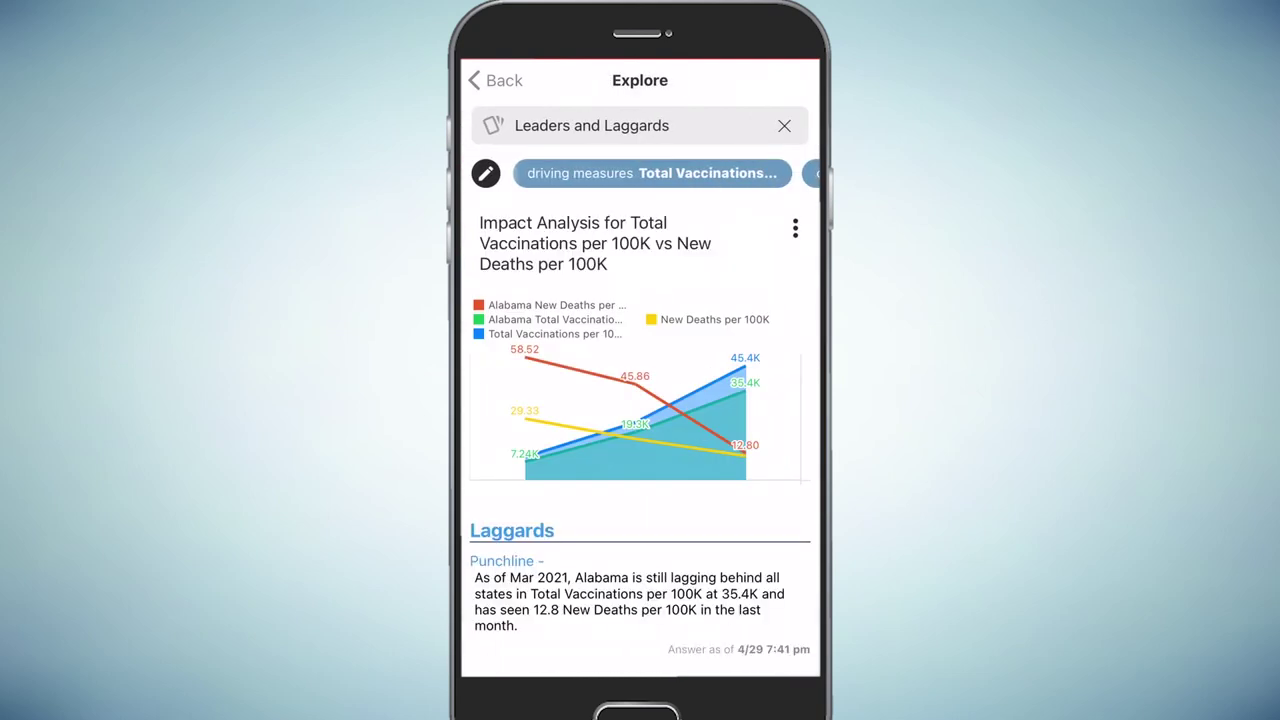
Start a new Explore question and dictate the Alabama vaccines-per-week question by microphone
{"action": "left_click", "coordinate": [592, 125]}
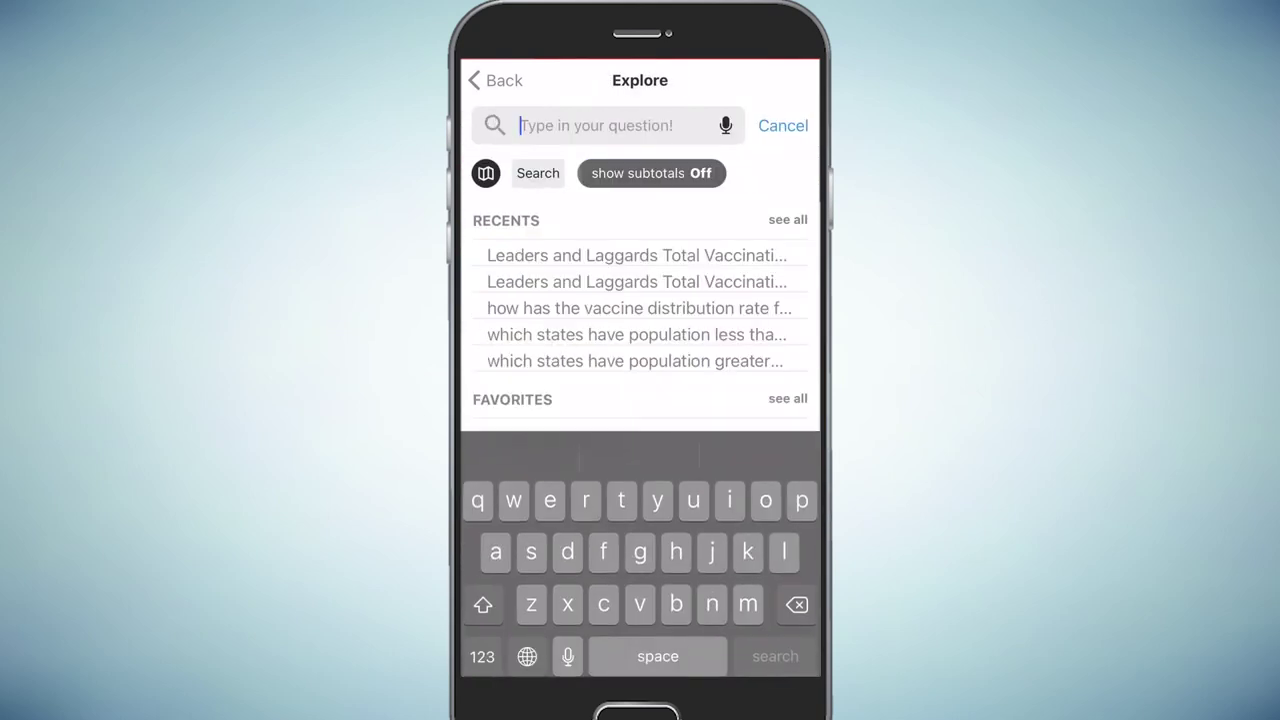
{"action": "left_click", "coordinate": [726, 125]}
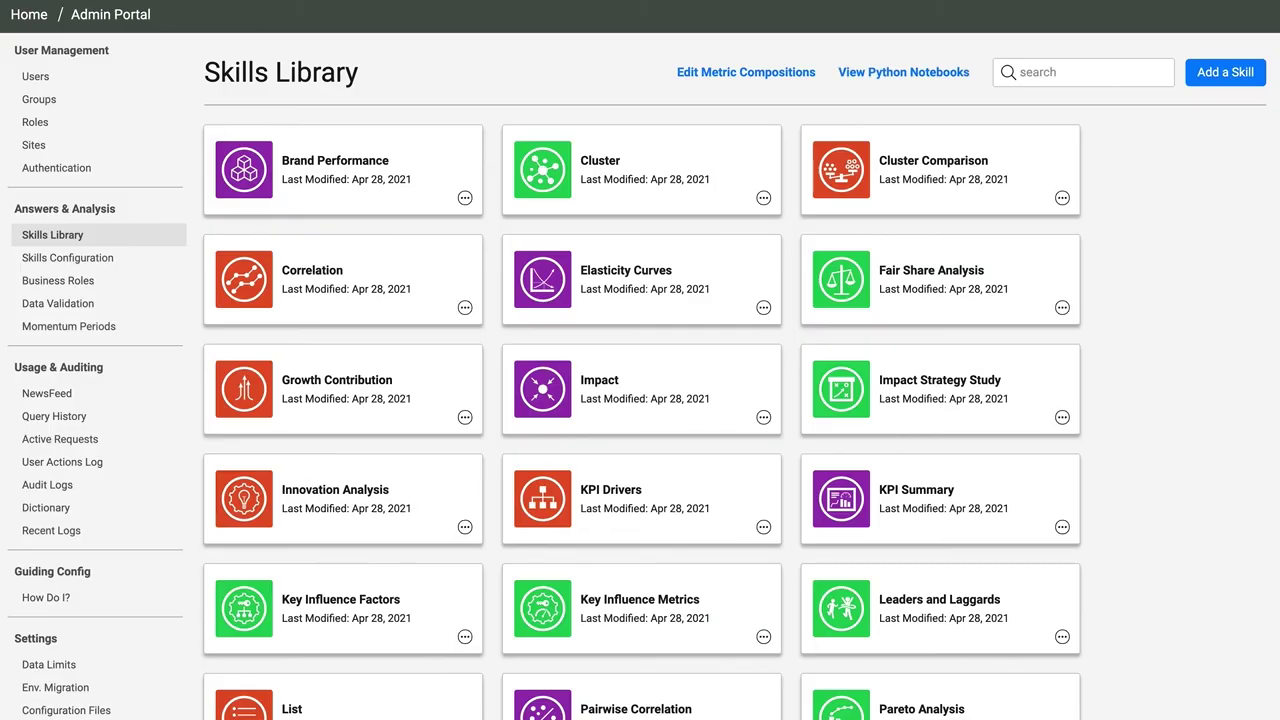
Browse the Skills Library cards and open the Cluster Comparison skill's code via Edit Code
{"action": "scroll", "coordinate": [640, 380], "scroll_direction": "down", "scroll_amount": 1}
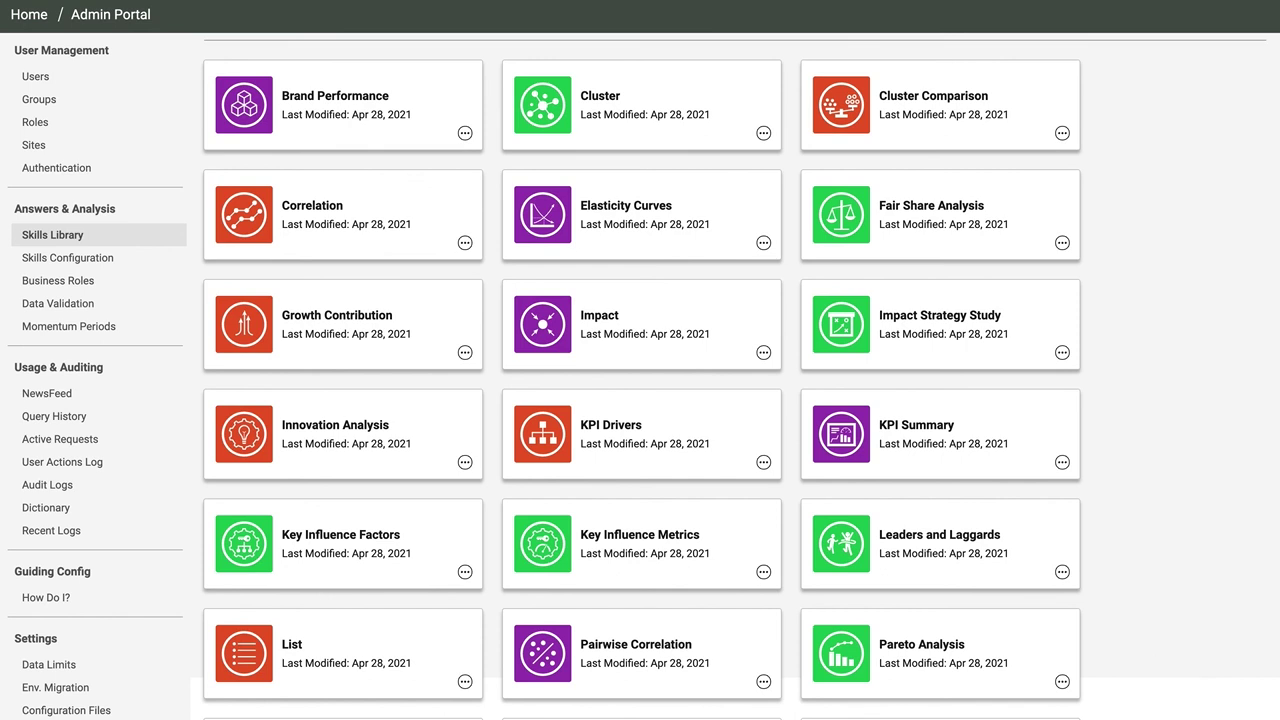
{"action": "scroll", "coordinate": [1146, 655], "scroll_direction": "down", "scroll_amount": 1}
{"action": "scroll", "coordinate": [736, 376], "scroll_direction": "down", "scroll_amount": 3}
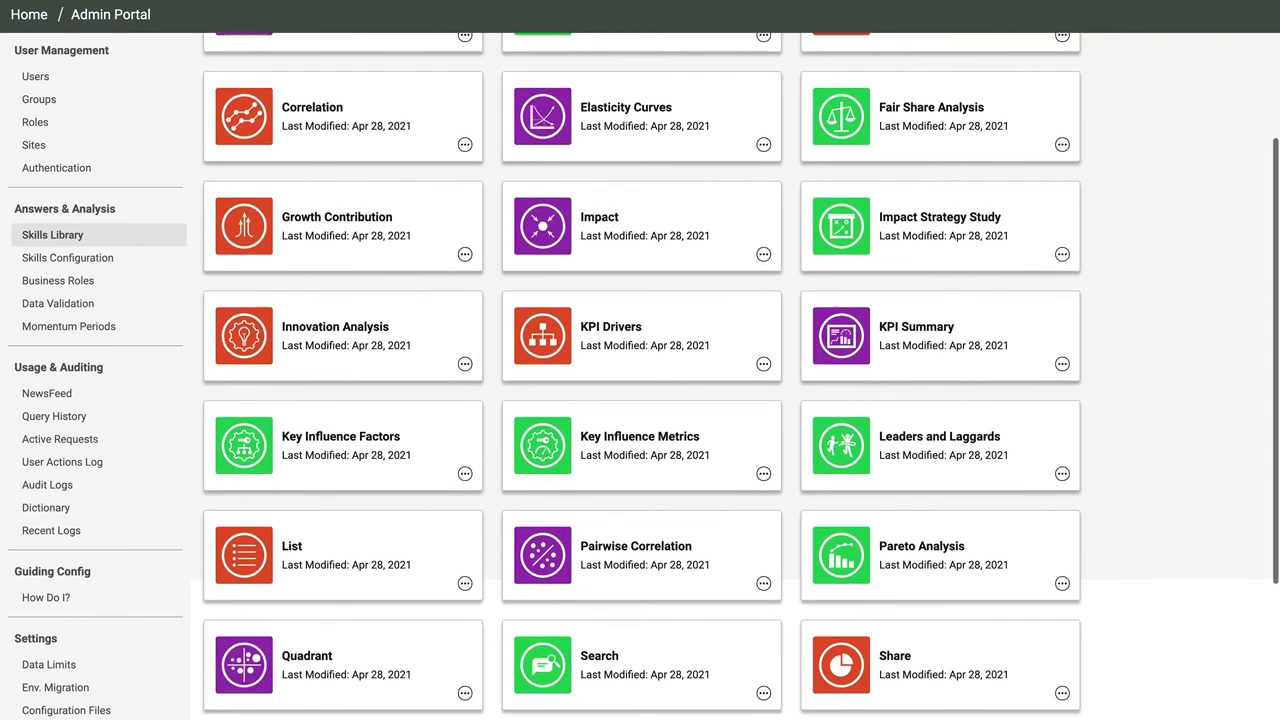
{"action": "scroll", "coordinate": [736, 376], "scroll_direction": "down", "scroll_amount": 1}
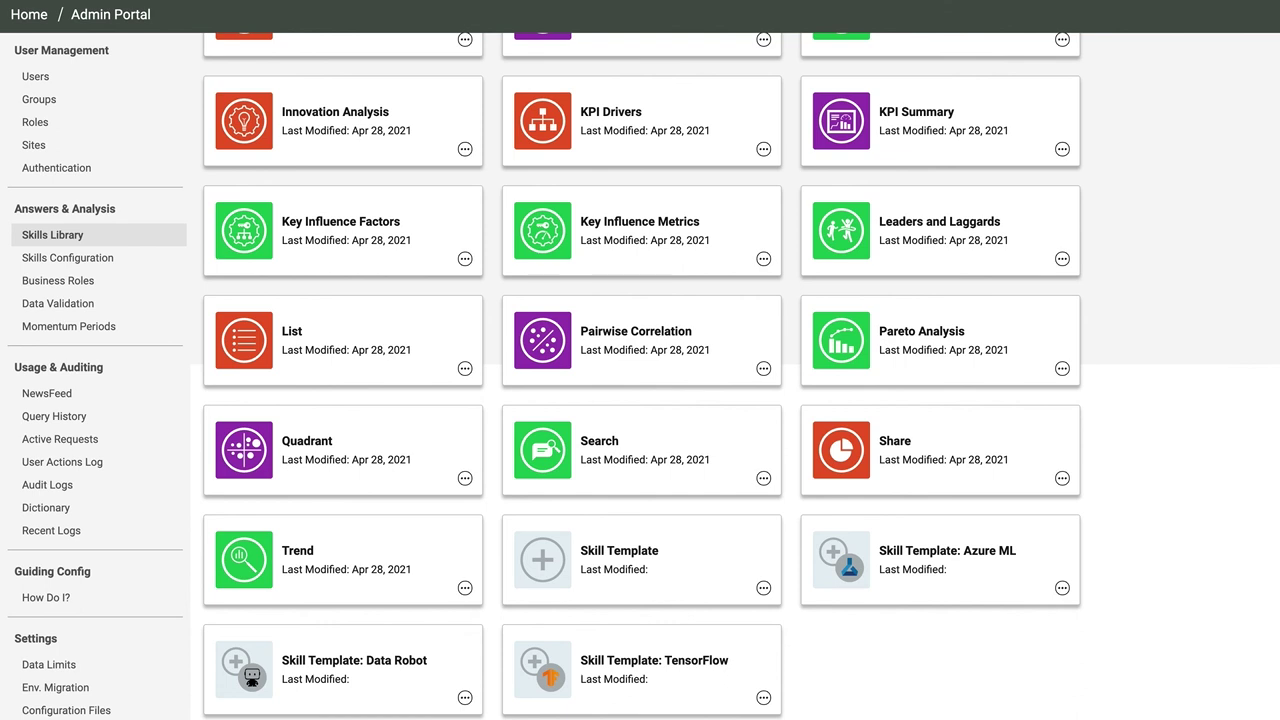
{"action": "scroll", "coordinate": [1200, 412], "scroll_direction": "up", "scroll_amount": 5}
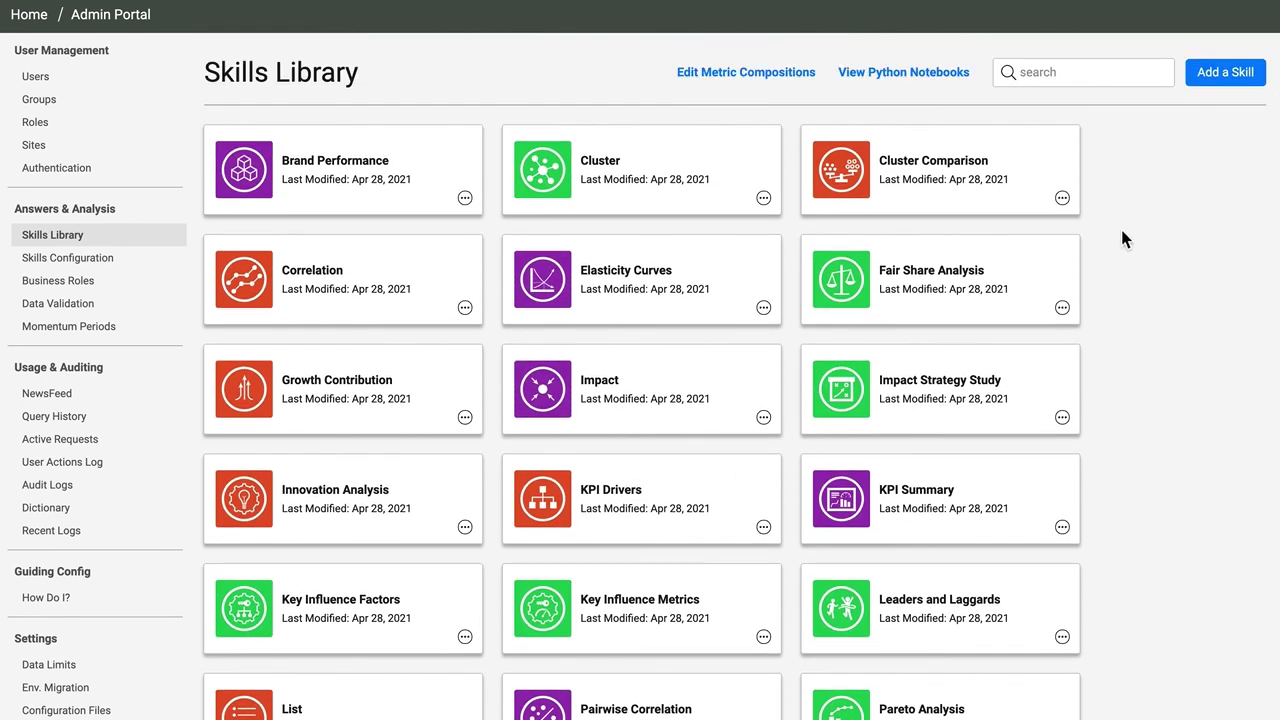
{"action": "left_click", "coordinate": [1064, 198]}
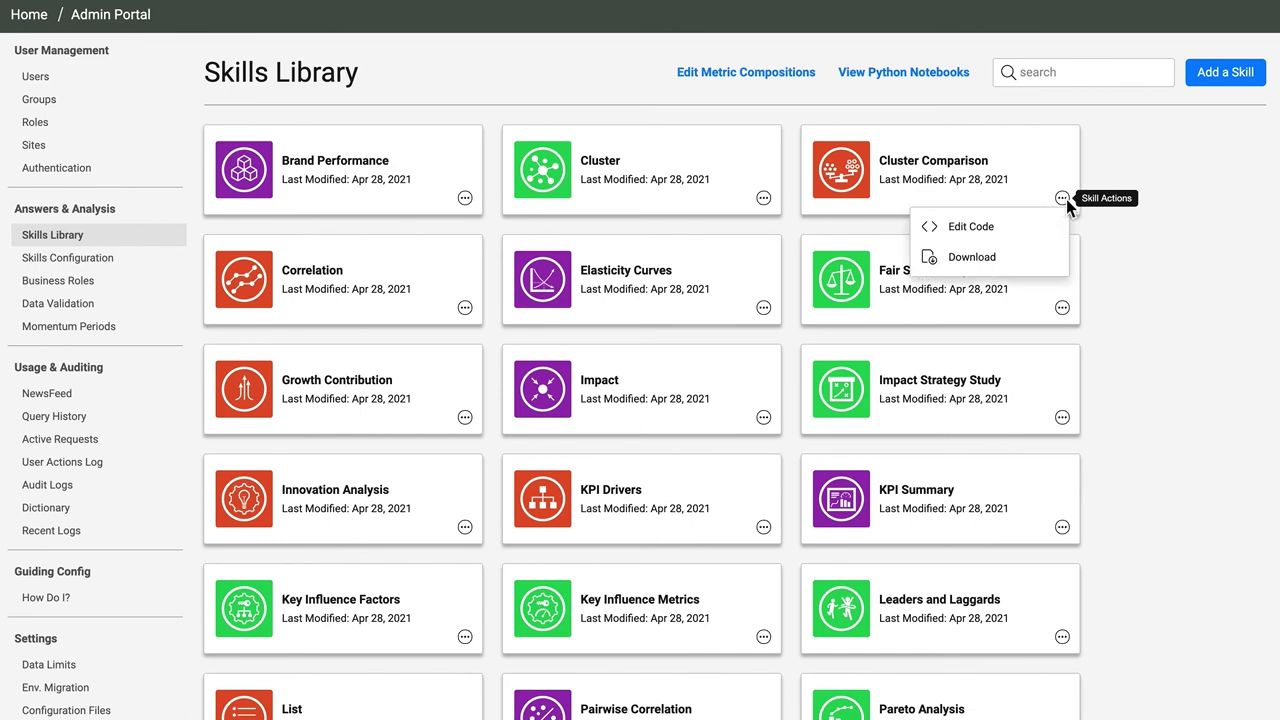
{"action": "left_click", "coordinate": [1020, 224]}
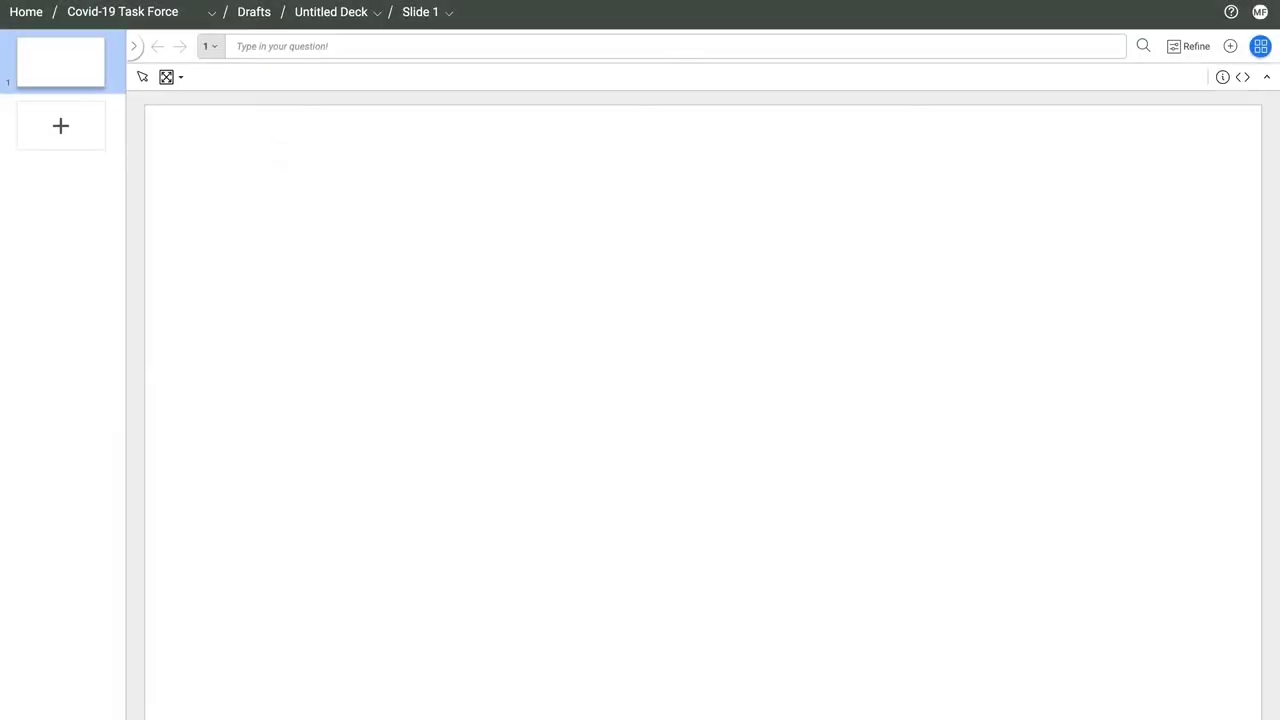
Run the Covid Cluster Comparison shortcut on Slide 1 and inspect its scatter points
{"action": "left_click", "coordinate": [251, 47]}
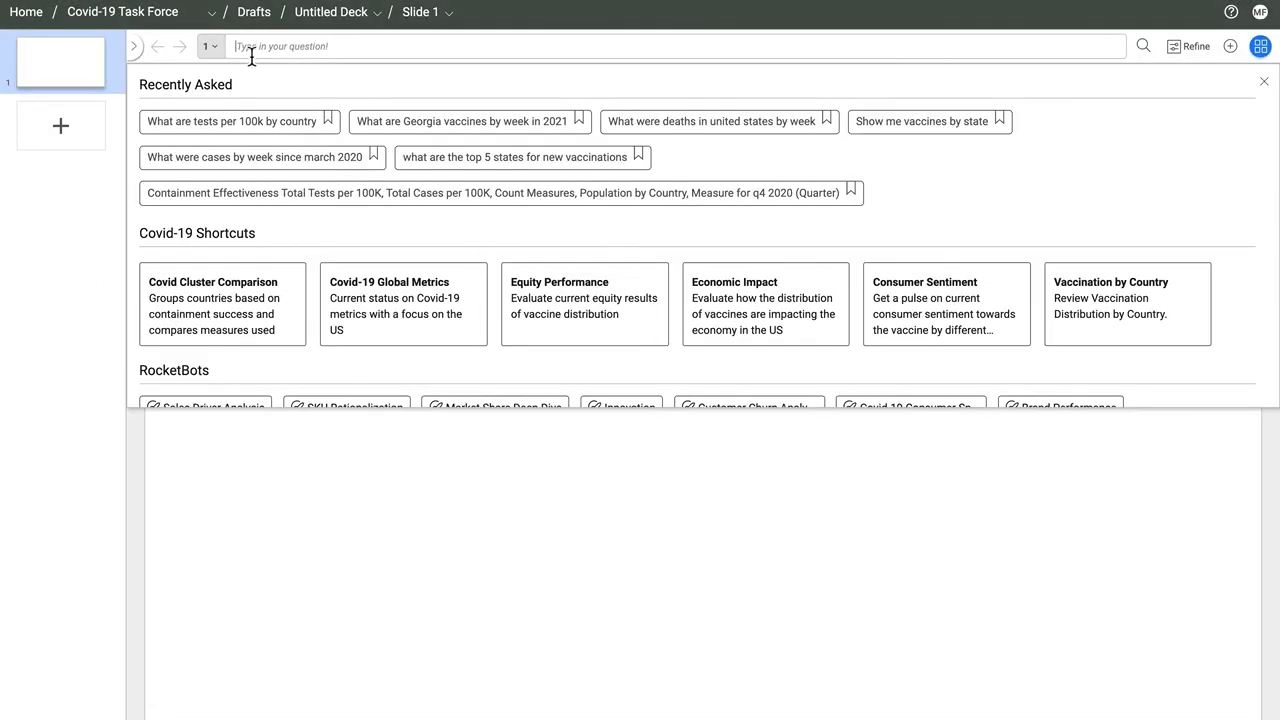
{"action": "left_click", "coordinate": [281, 284]}
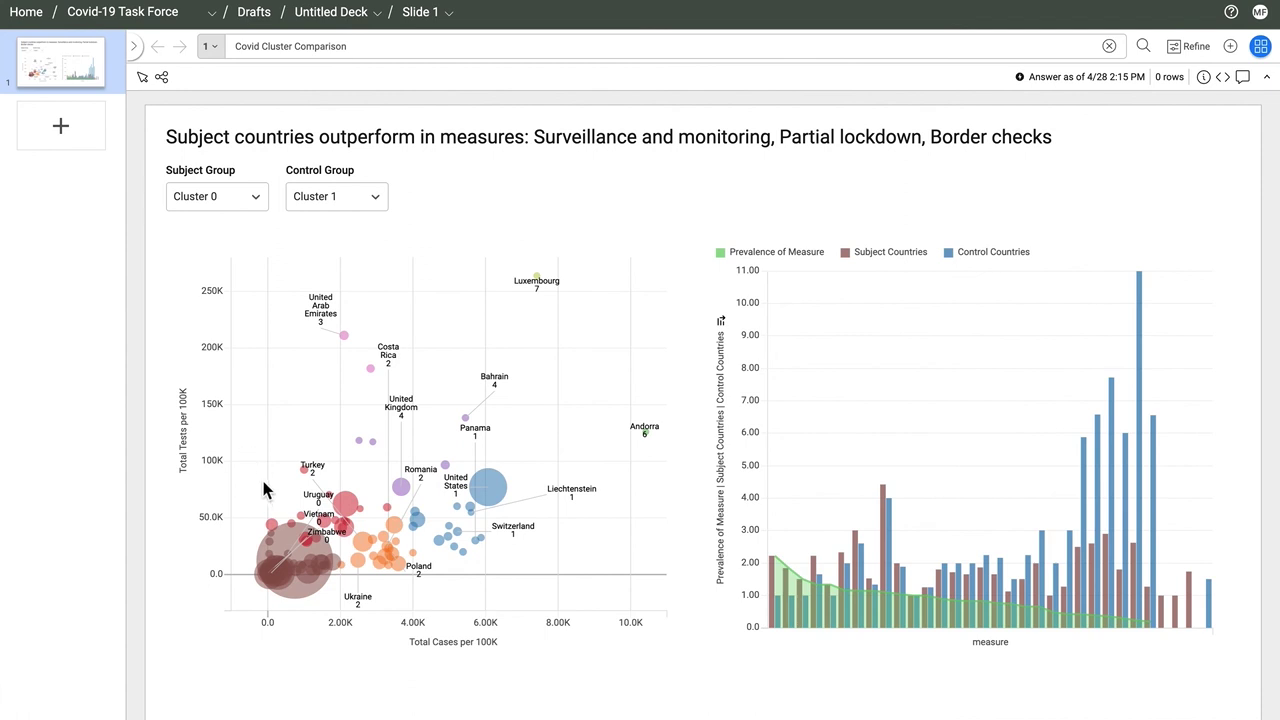
{"action": "mouse_move", "coordinate": [307, 521]}
{"action": "mouse_move", "coordinate": [309, 487]}
{"action": "mouse_move", "coordinate": [468, 515]}
{"action": "left_click", "coordinate": [220, 196]}
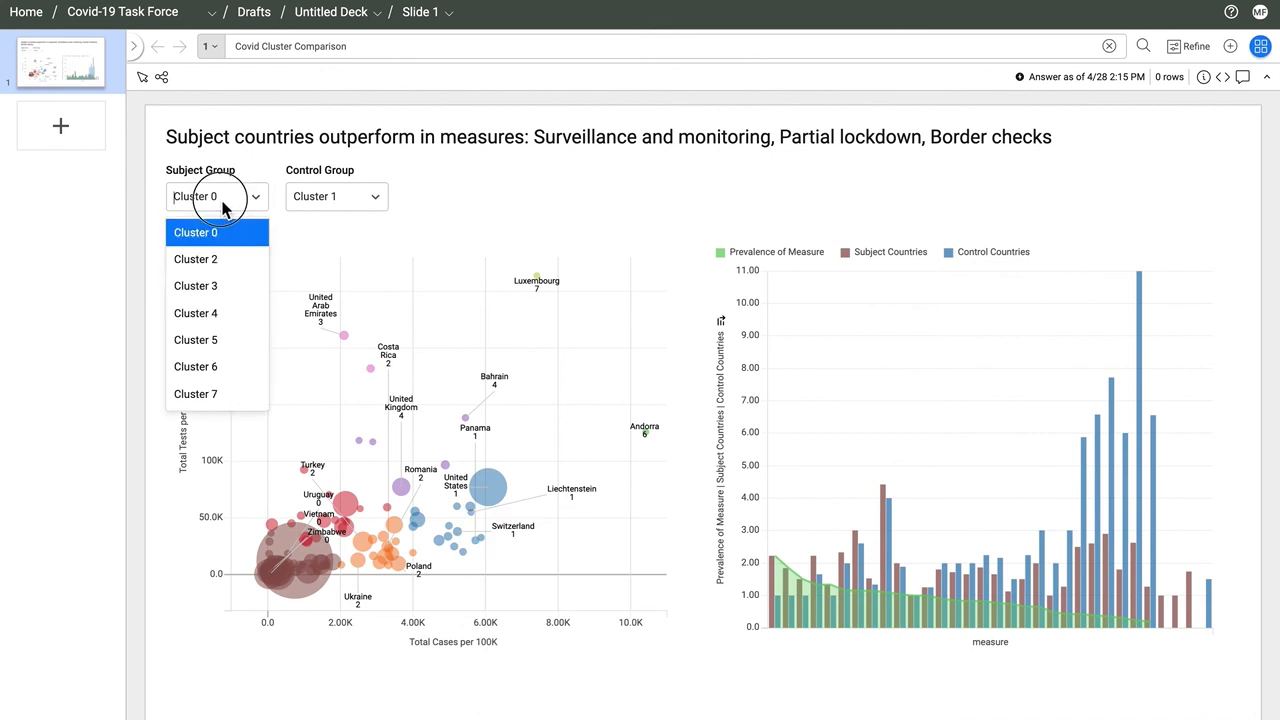
Make Cluster 5 the subject group and read the resulting bar values
{"action": "left_click", "coordinate": [215, 340]}
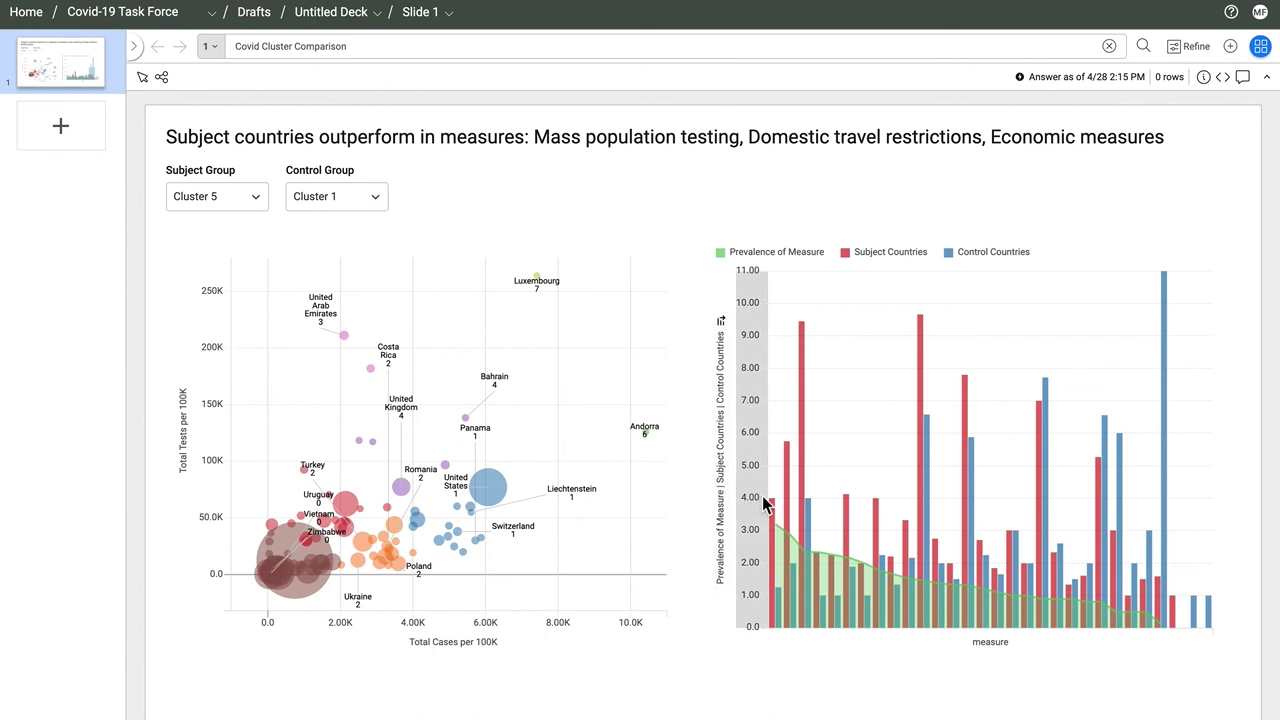
{"action": "mouse_move", "coordinate": [773, 505]}
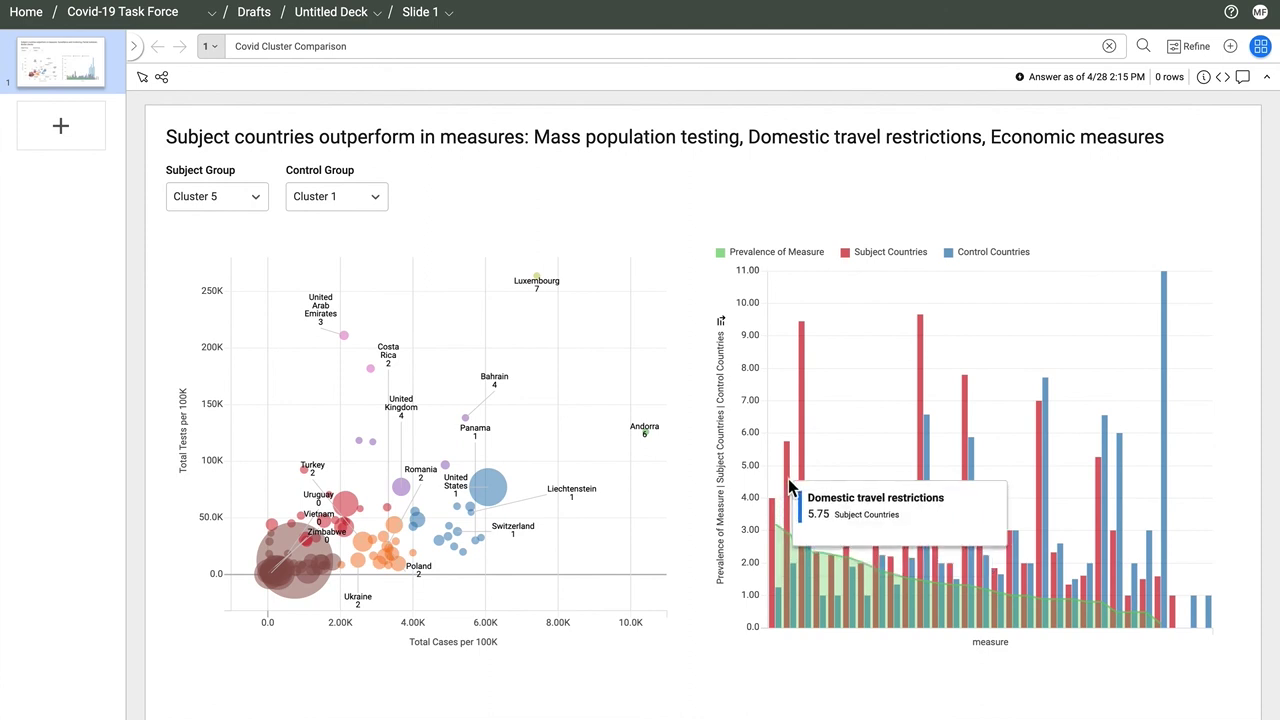
{"action": "mouse_move", "coordinate": [829, 400]}
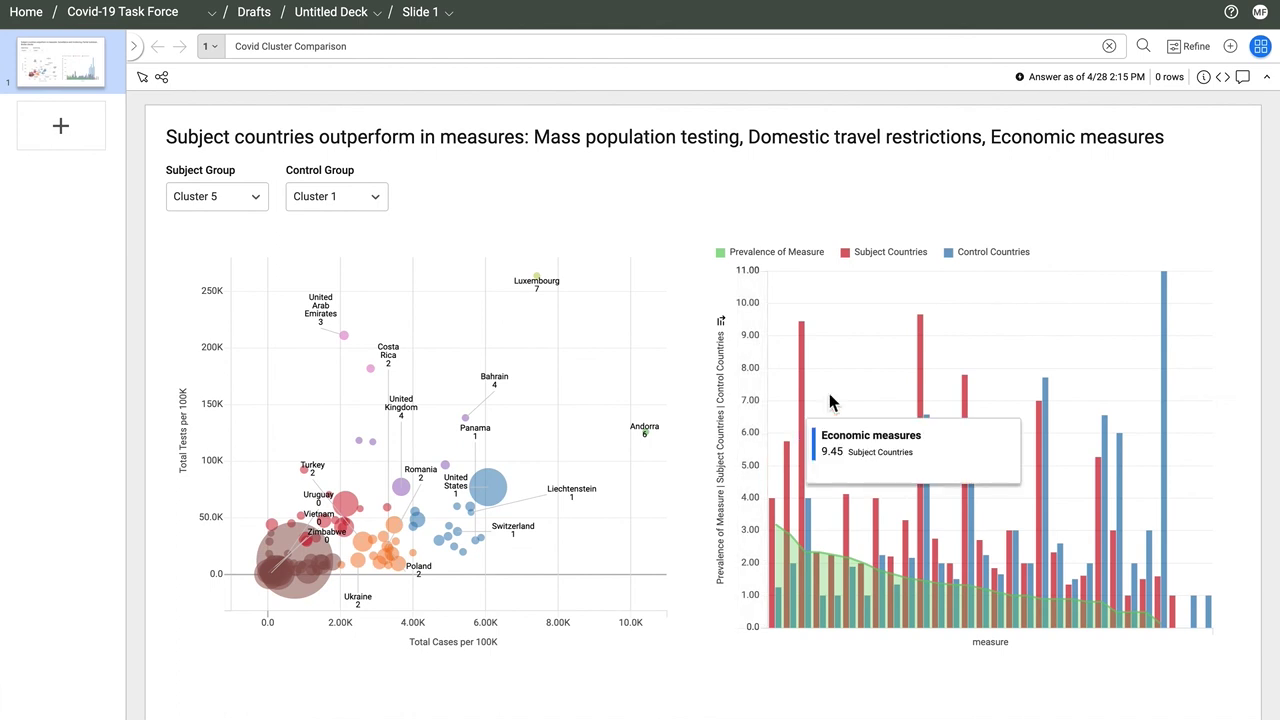
{"action": "mouse_move", "coordinate": [1164, 324]}
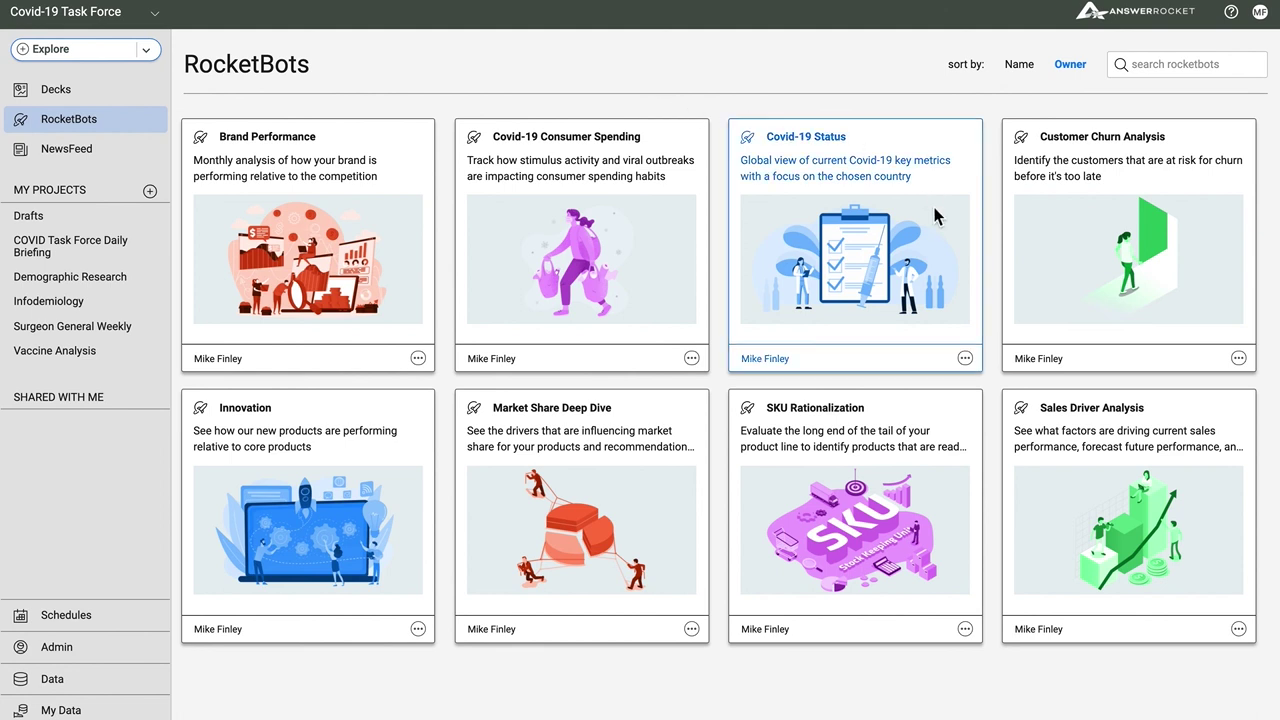
Insert a For Each over 'top 5 states by cases' before Send Email, holding Trend and Correlation
{"action": "left_click", "coordinate": [964, 358]}
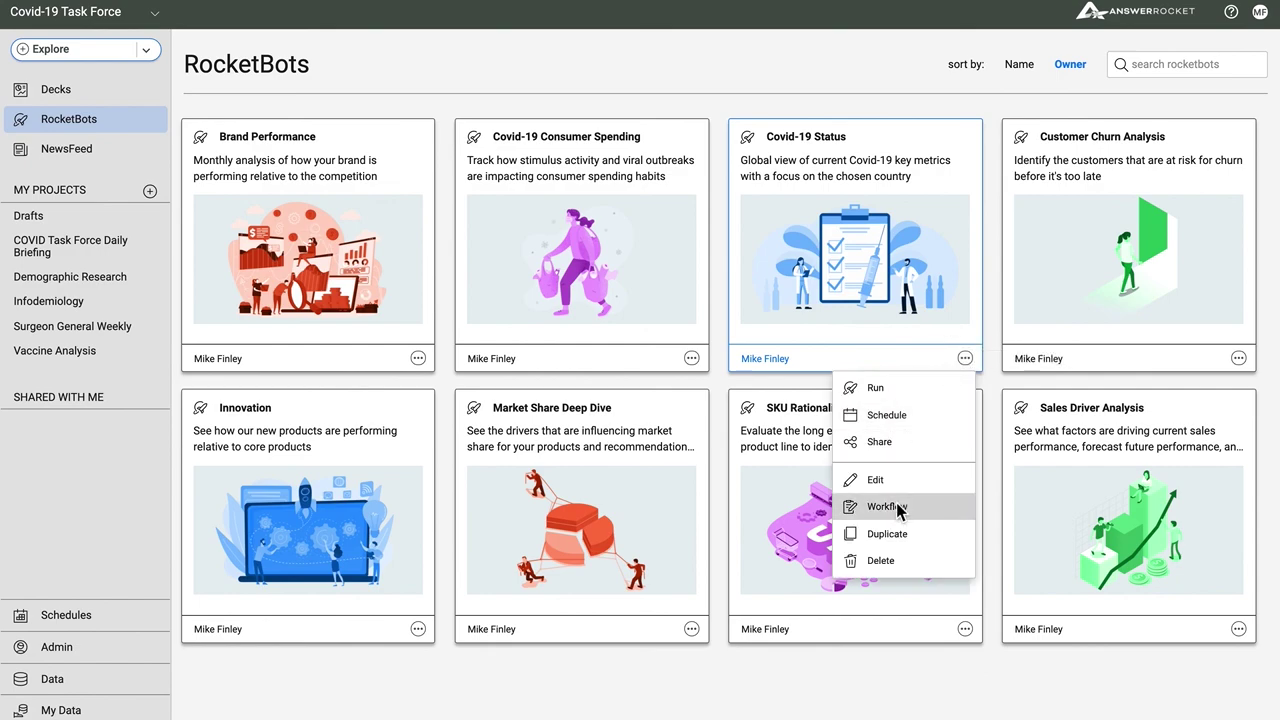
{"action": "left_click", "coordinate": [871, 506]}
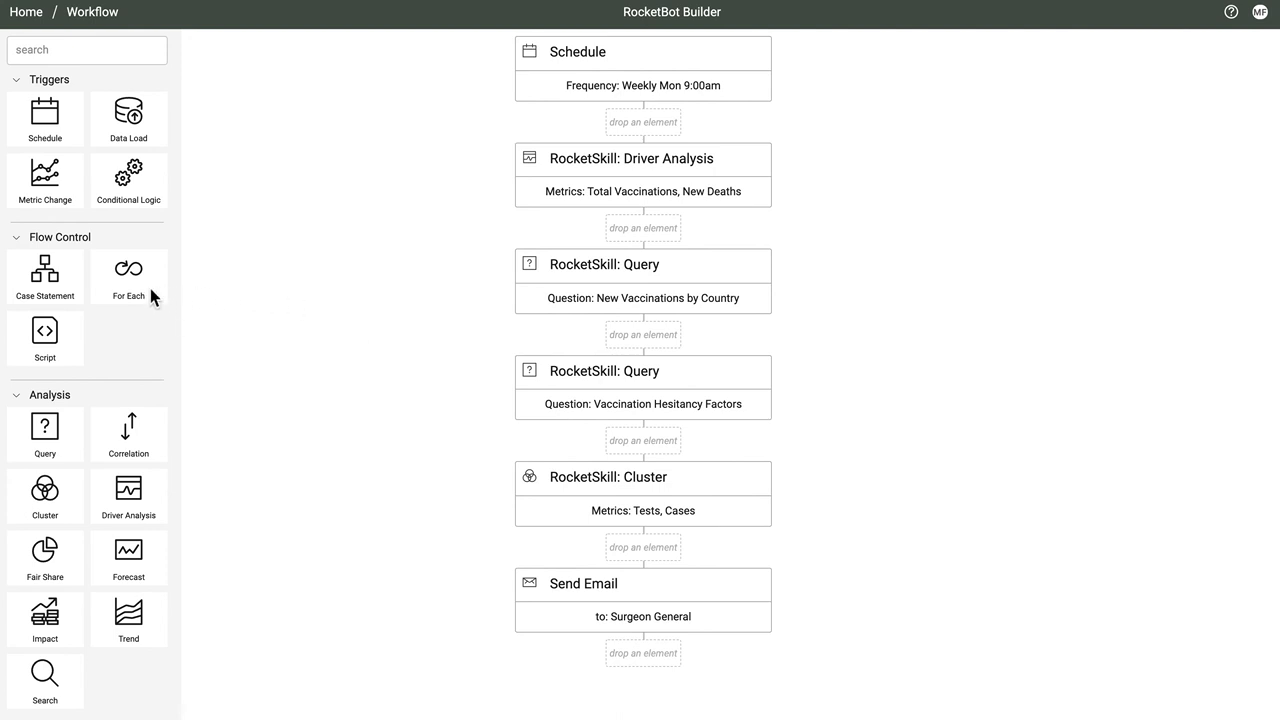
{"action": "left_click_drag", "start_coordinate": [150, 288], "coordinate": [653, 561]}
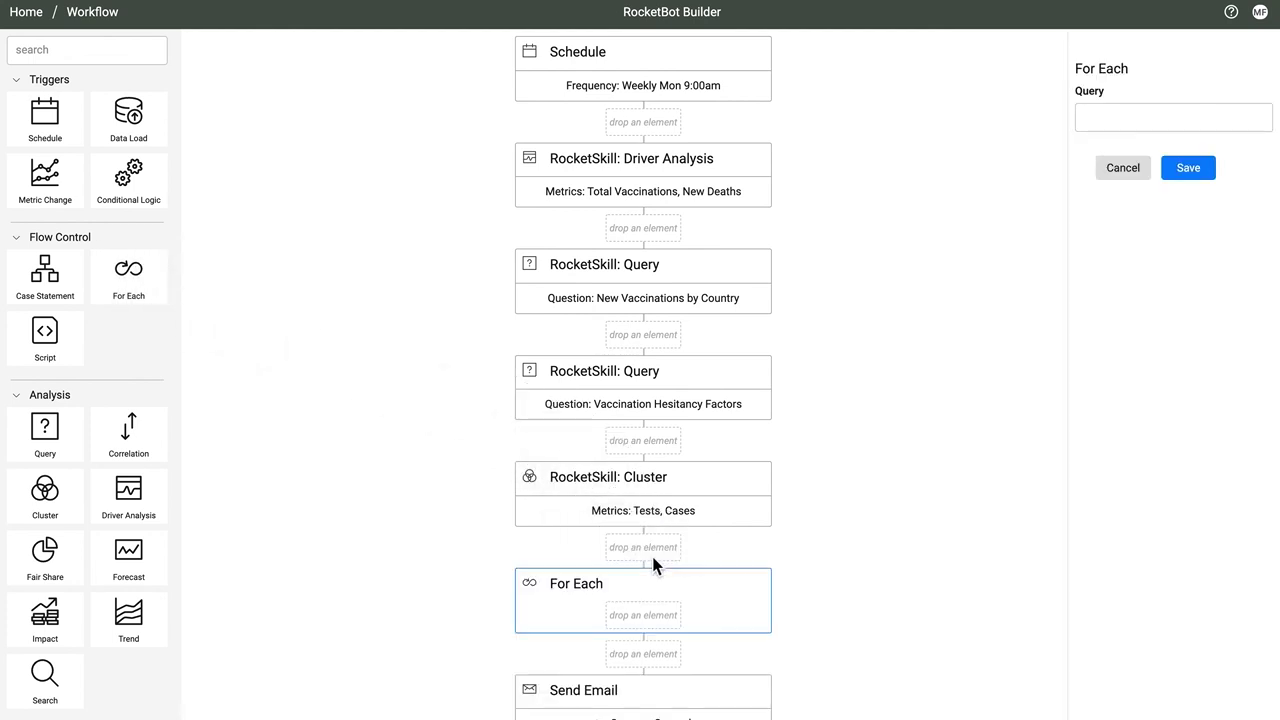
{"action": "left_click", "coordinate": [1102, 122]}
{"action": "type", "text": "top"}
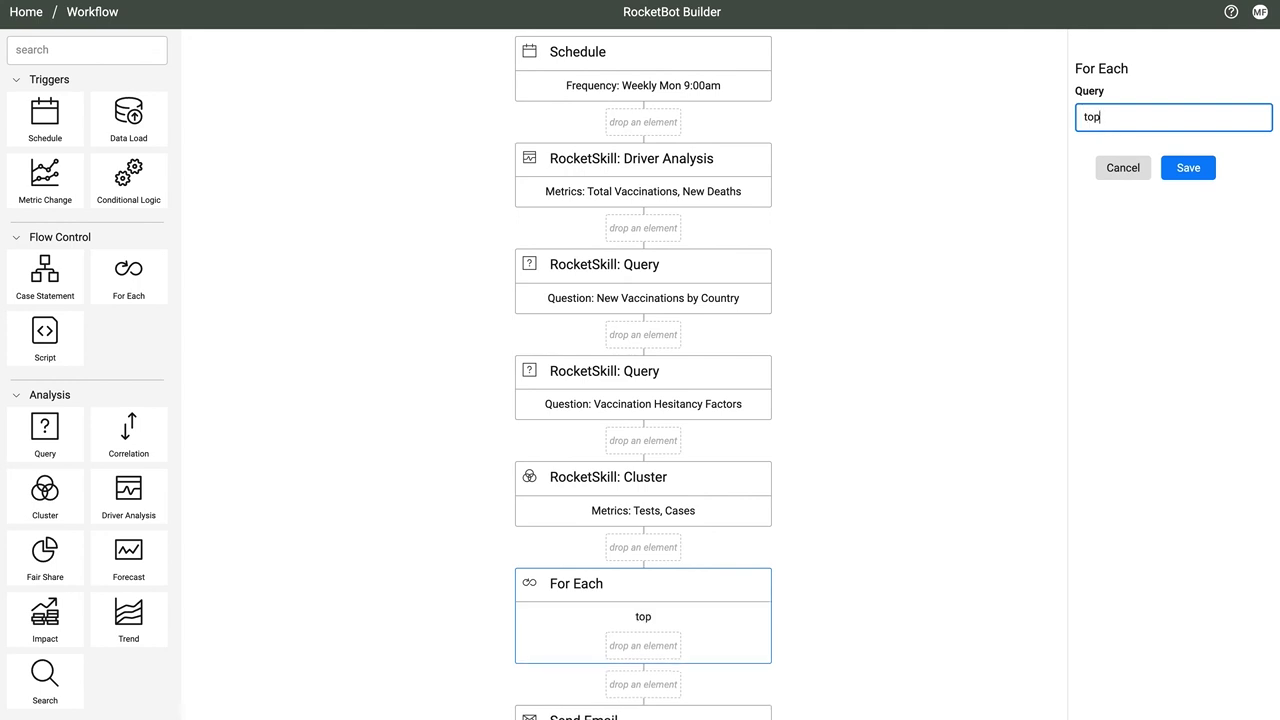
{"action": "type", "text": " 5 states by case"}
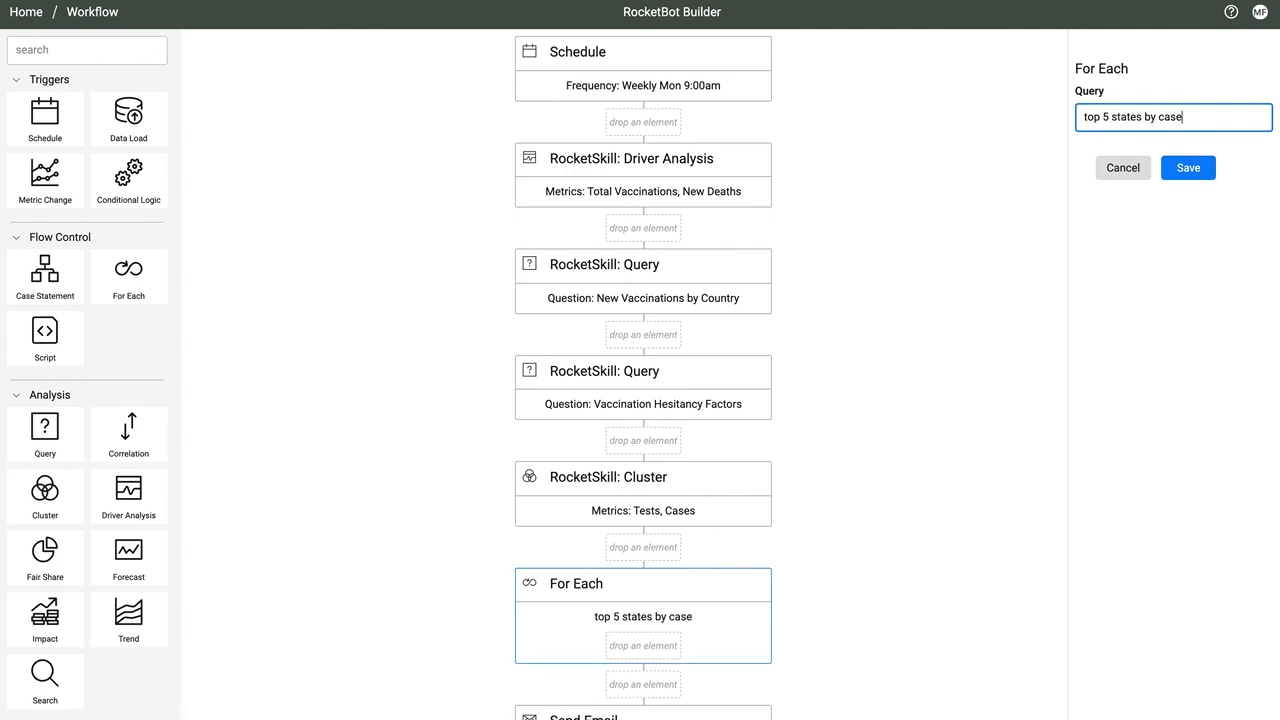
{"action": "type", "text": "s"}
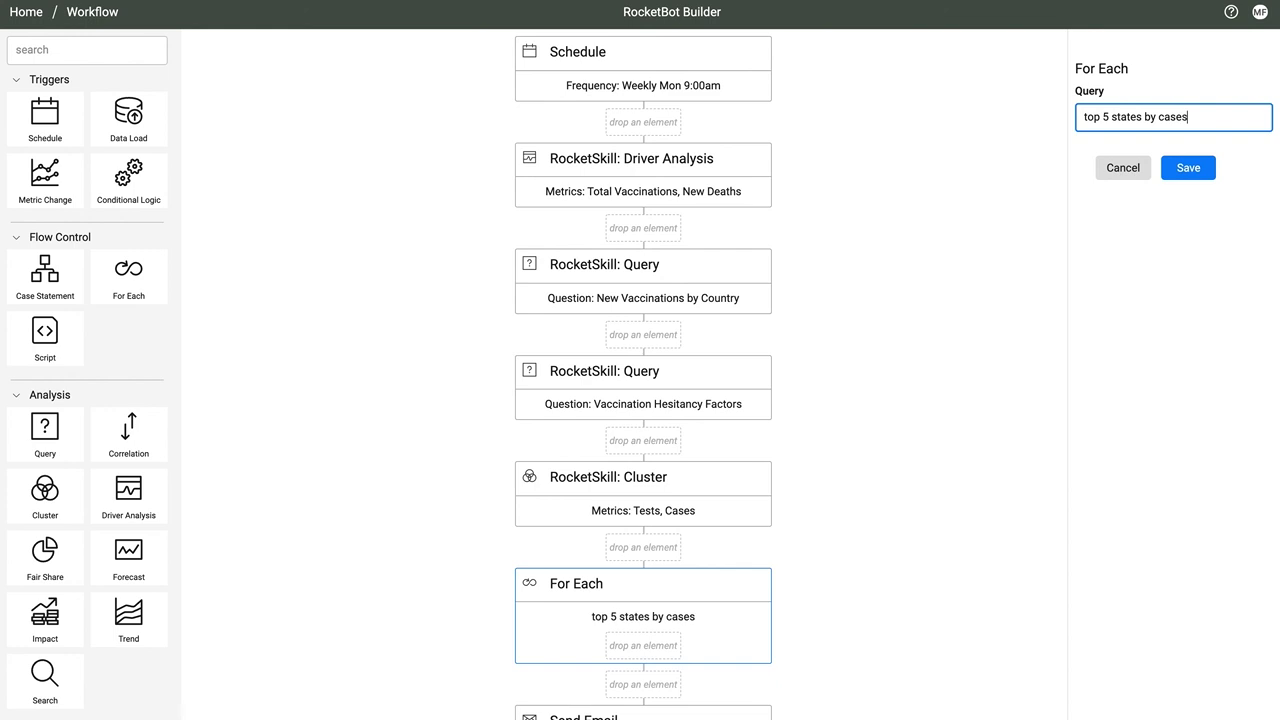
{"action": "left_click", "coordinate": [1190, 169]}
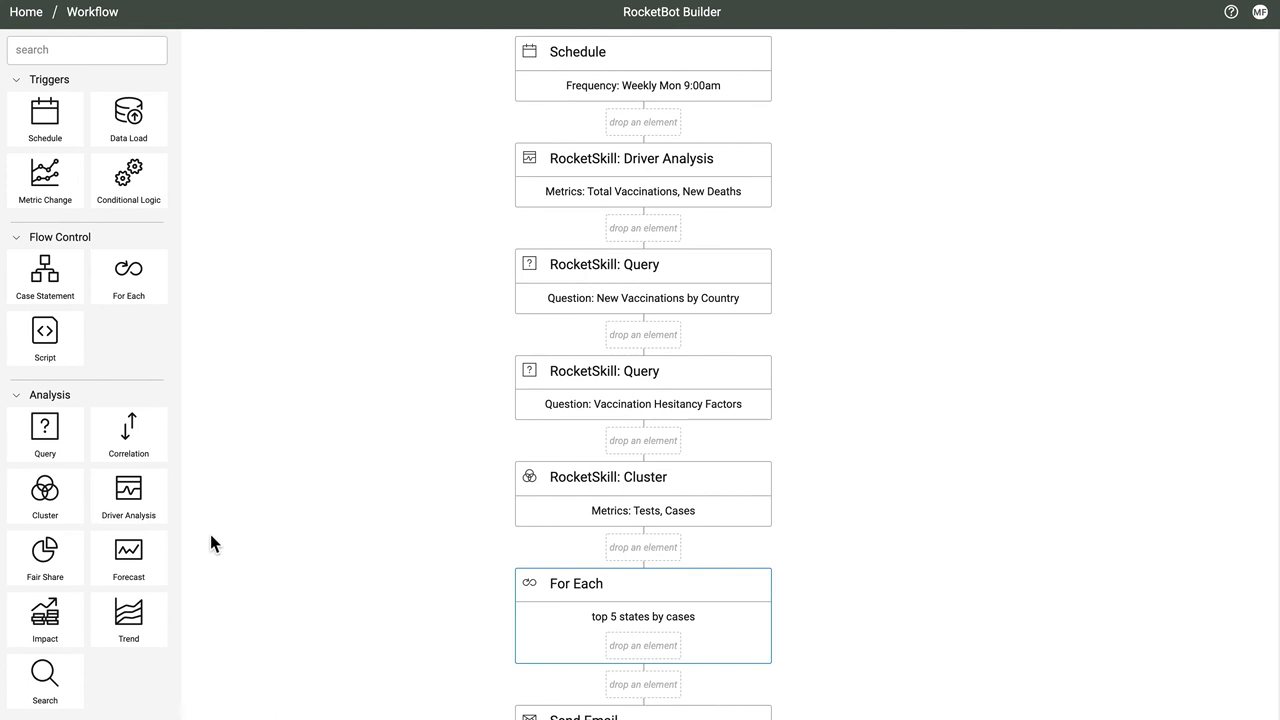
{"action": "left_click_drag", "start_coordinate": [146, 618], "coordinate": [656, 641]}
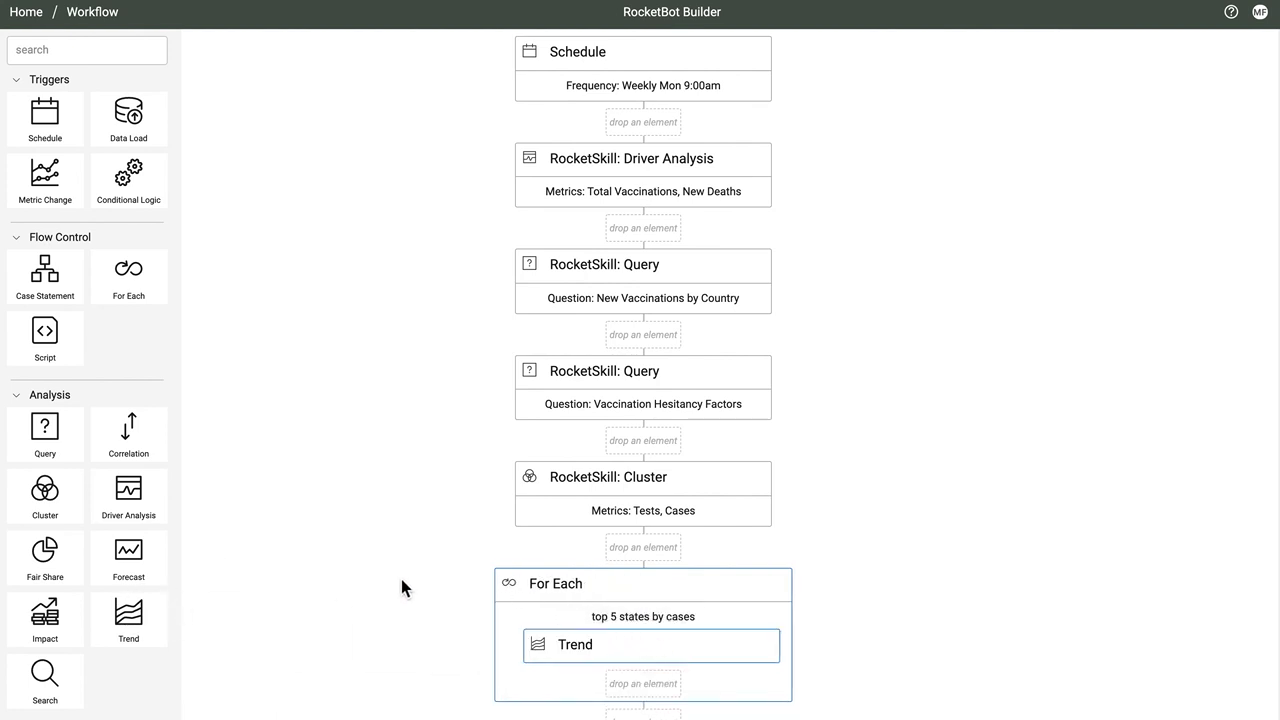
{"action": "left_click_drag", "start_coordinate": [151, 451], "coordinate": [658, 698]}
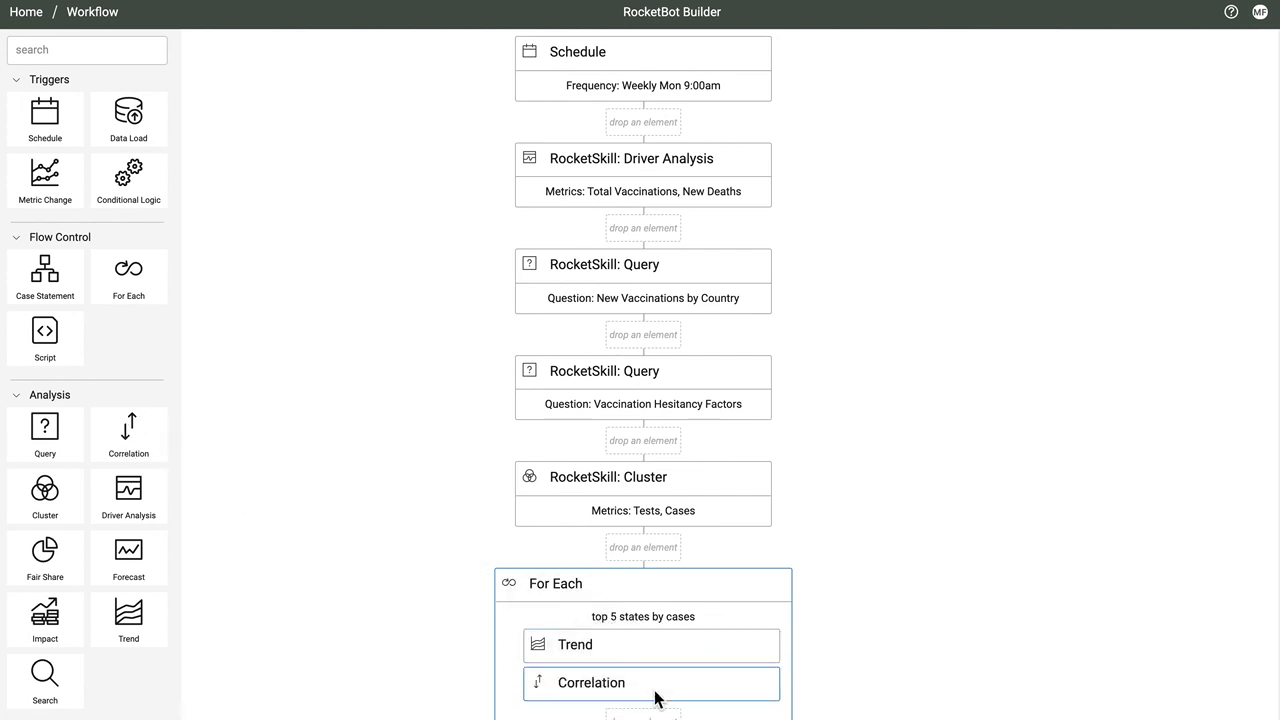